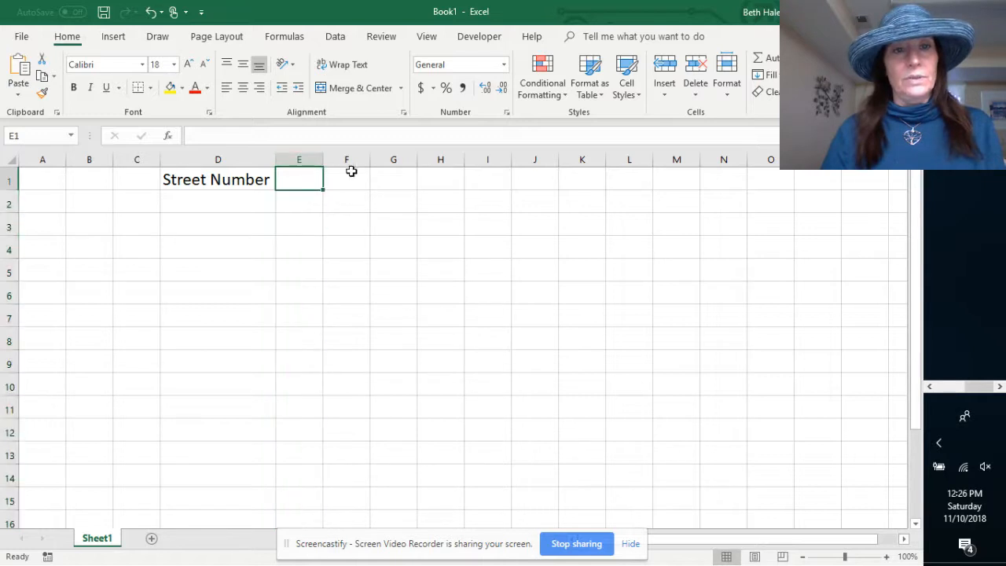
# Step: Add Street Name and Street Type headings in E1:F1 and autofit both columns
pyautogui.write('Stre')
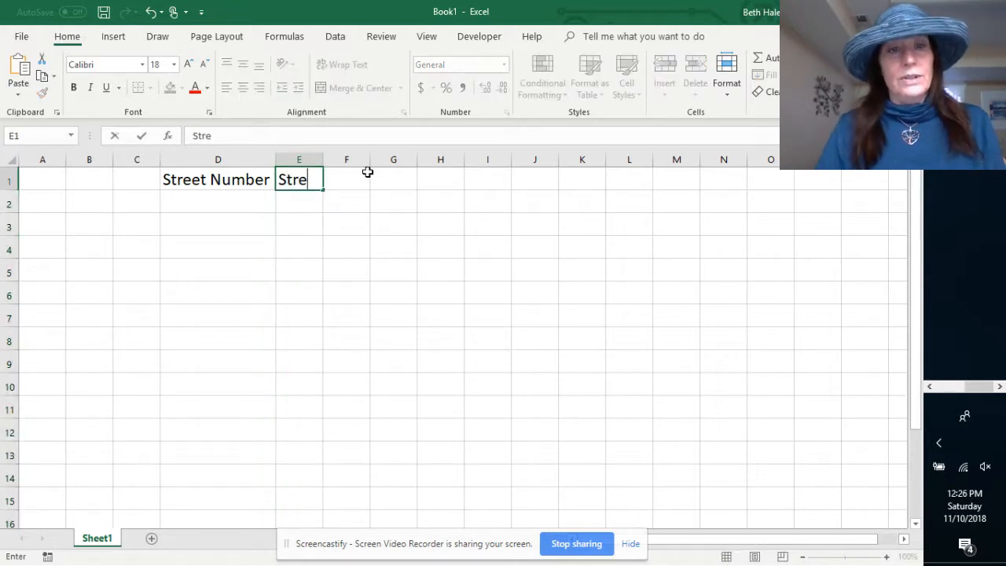
pyautogui.write('et Name')
pyautogui.click(368, 177)
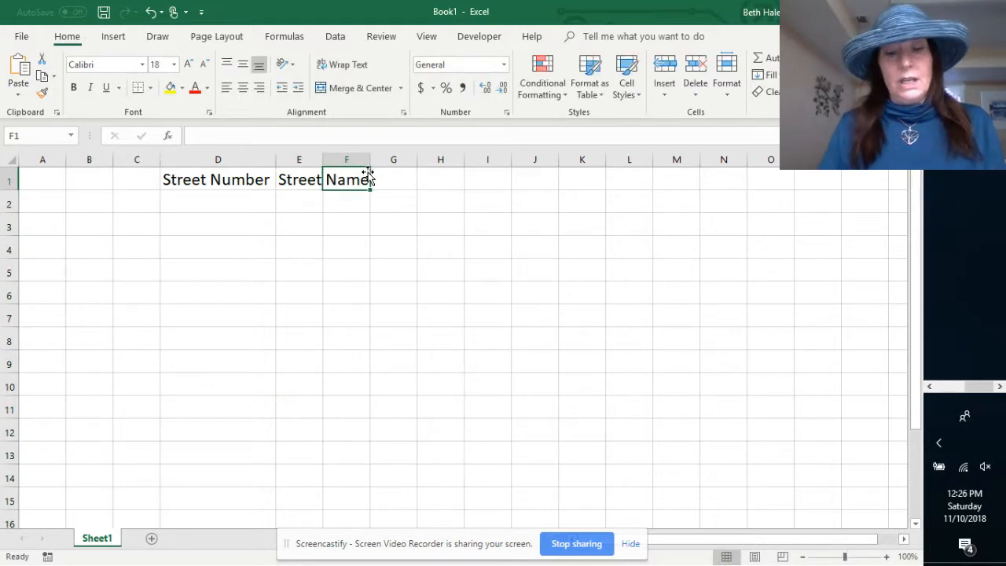
pyautogui.write('Street Type')
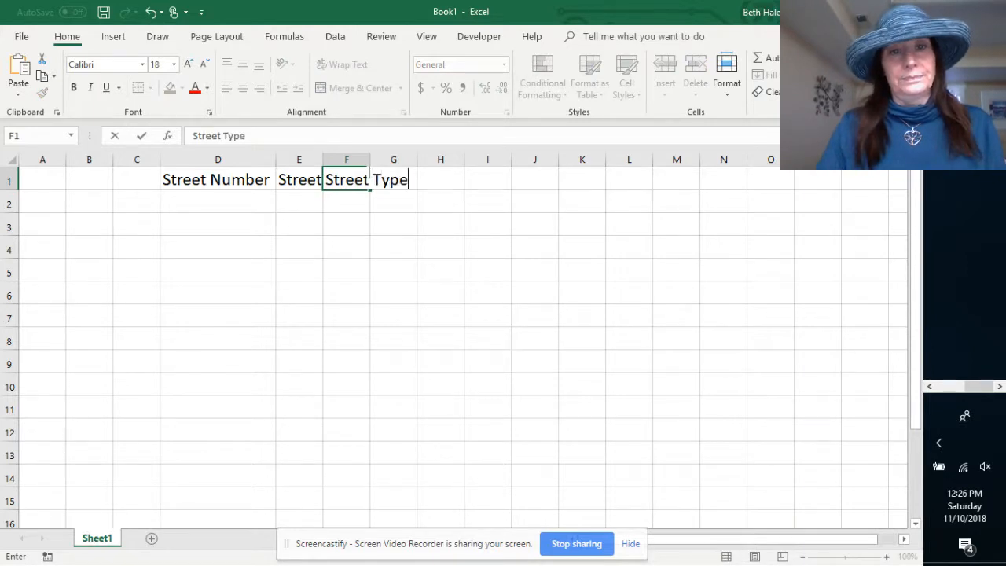
pyautogui.press('Tab')
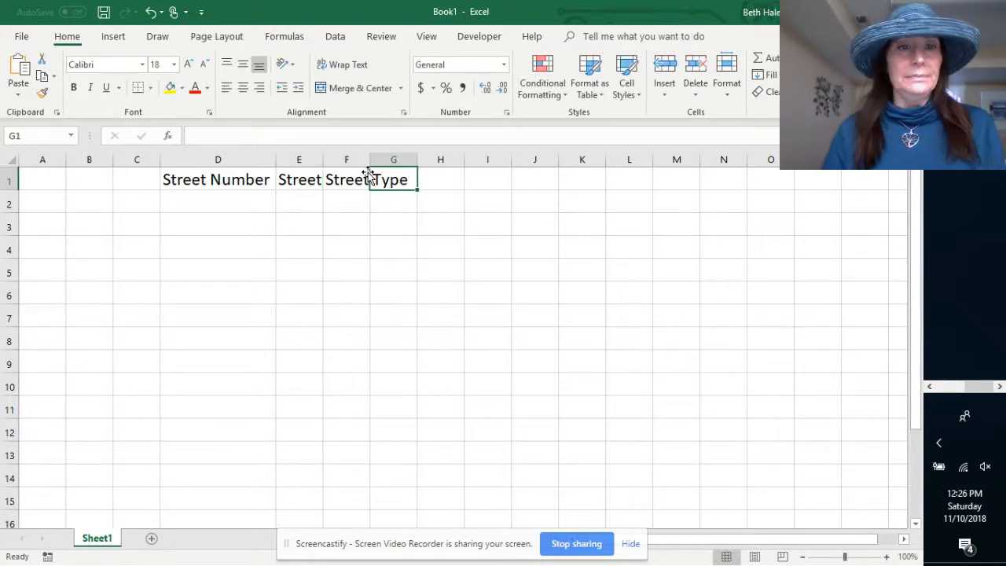
pyautogui.doubleClick(323, 159)
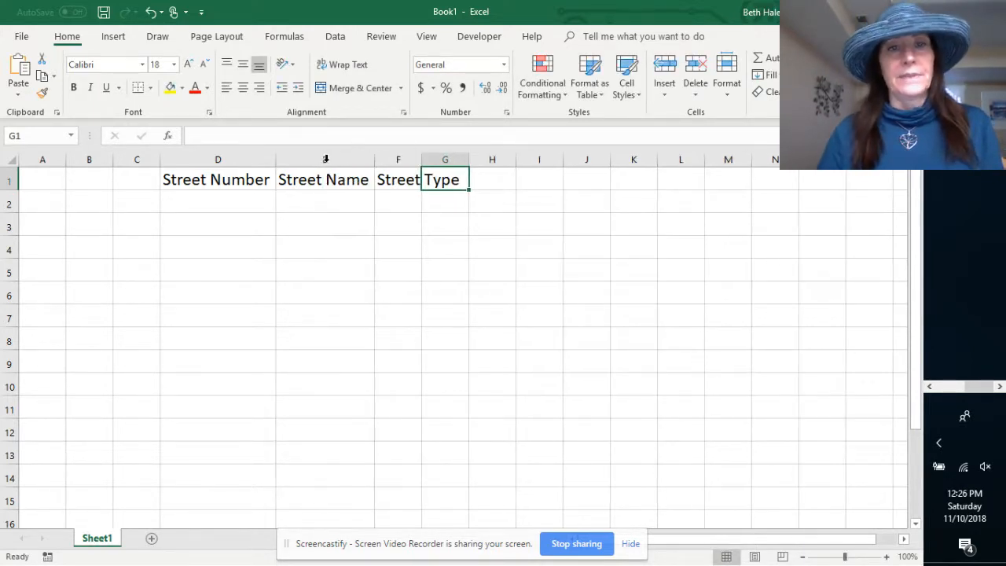
pyautogui.doubleClick(421, 159)
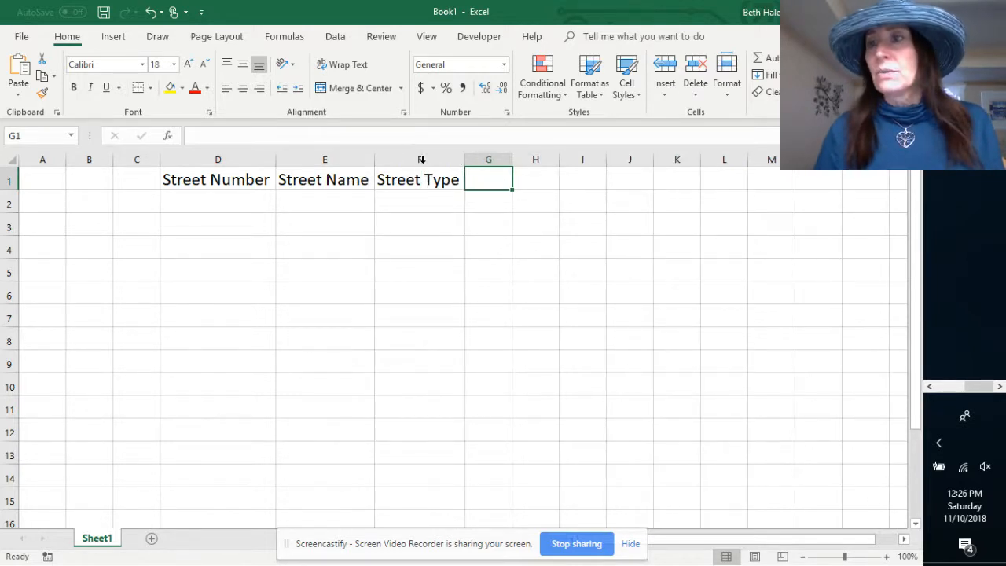
# Step: Enter the sample street Light Pink in E2 and Road in F2
pyautogui.click(344, 204)
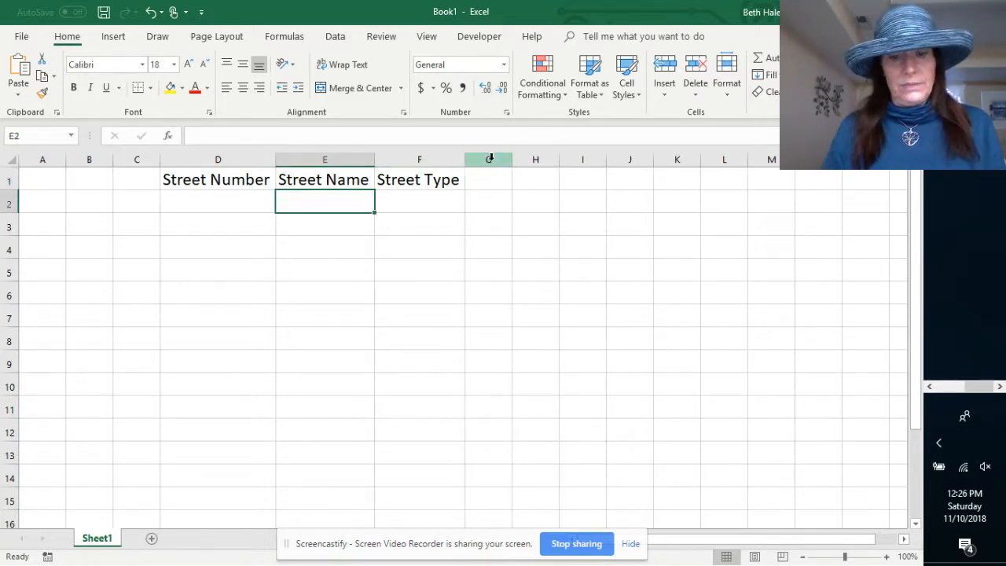
pyautogui.write('L')
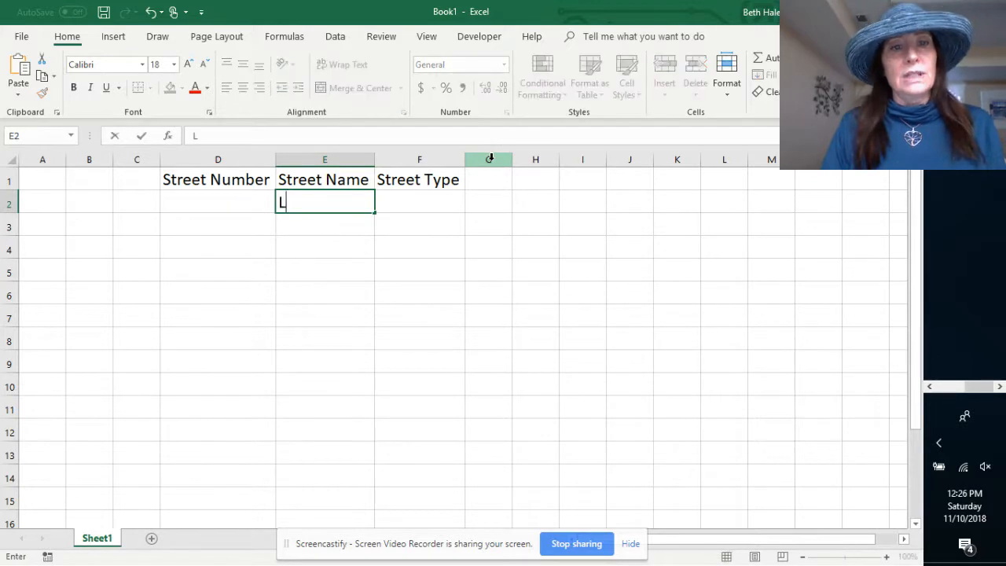
pyautogui.press('BackSpace')
pyautogui.press('BackSpace')
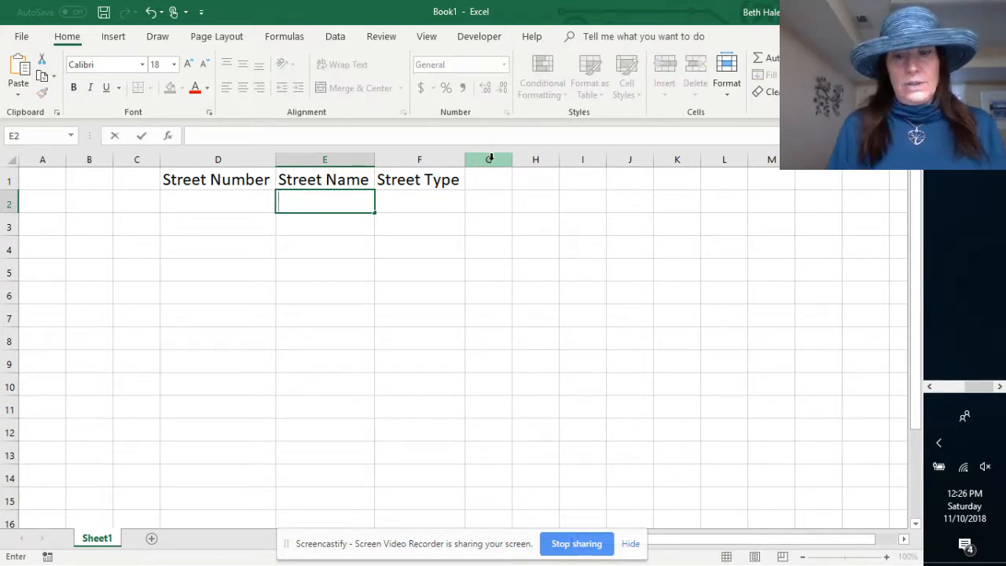
pyautogui.write('Light')
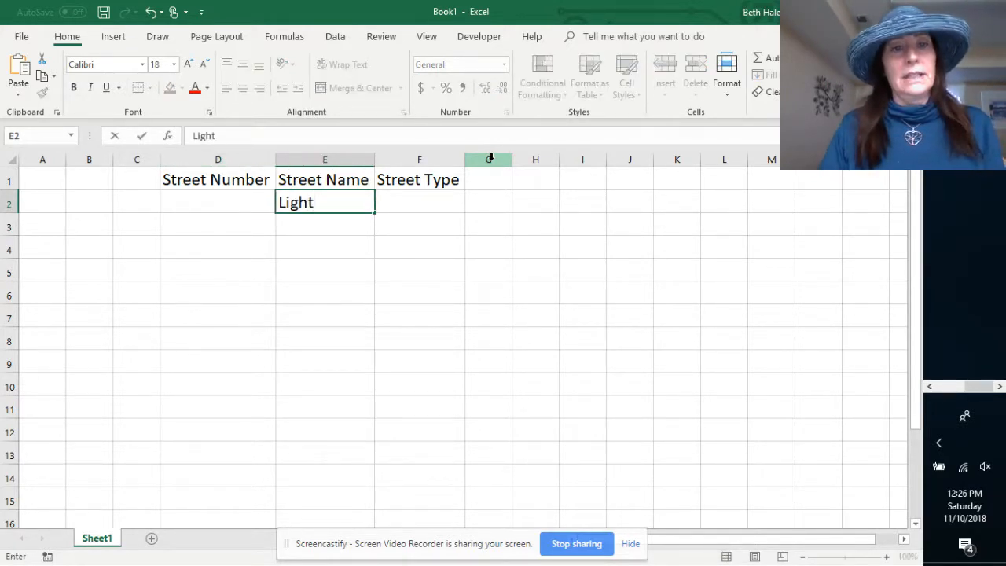
pyautogui.write(' Pink')
pyautogui.press('Tab')
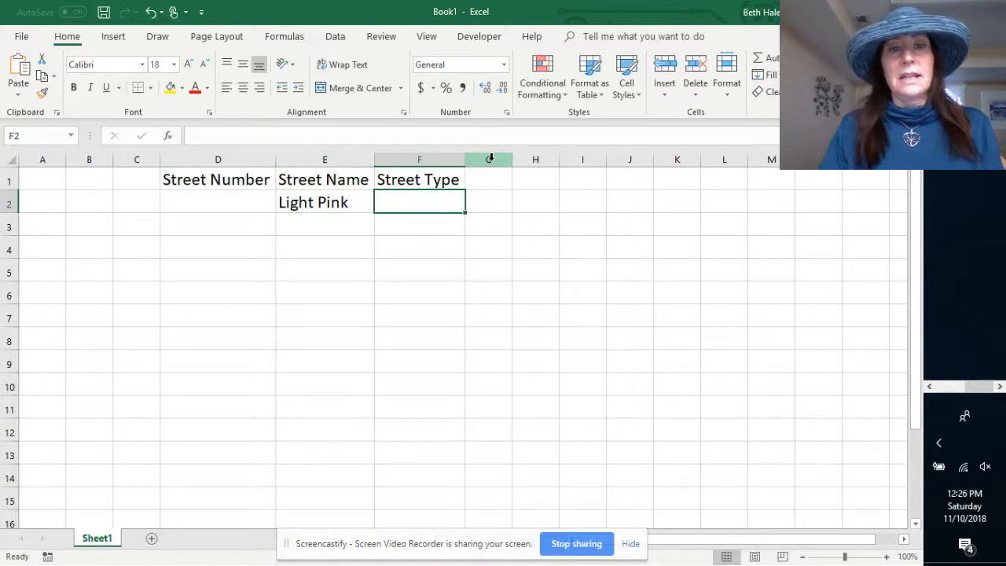
pyautogui.write('Road')
pyautogui.press('Tab')
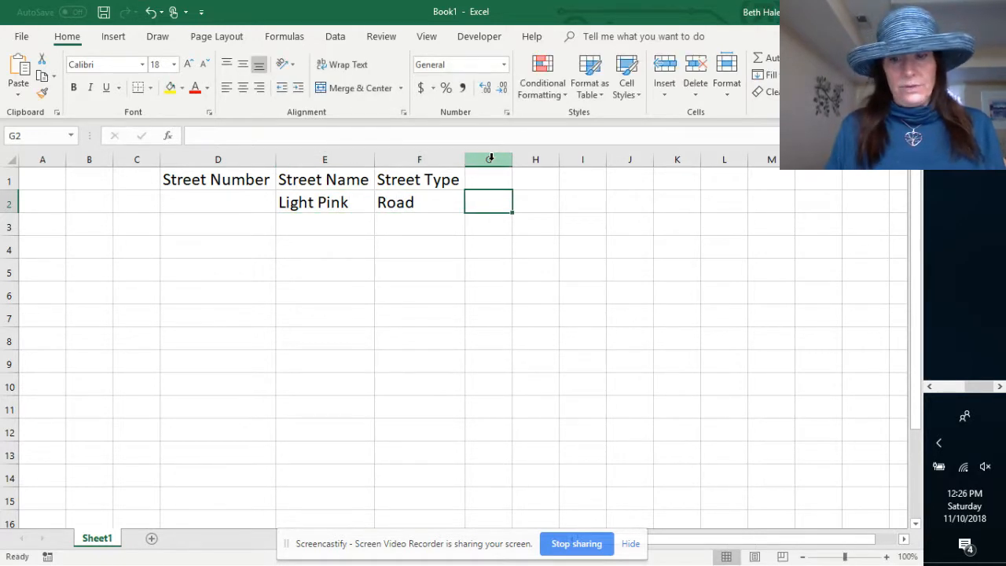
# Step: Make the three headers in D1:F1 bold
pyautogui.press('Up')
pyautogui.press('Left')
pyautogui.press('Left')
pyautogui.press('Left')
pyautogui.hotkey('shift', 'Right')
pyautogui.hotkey('shift', 'Right')
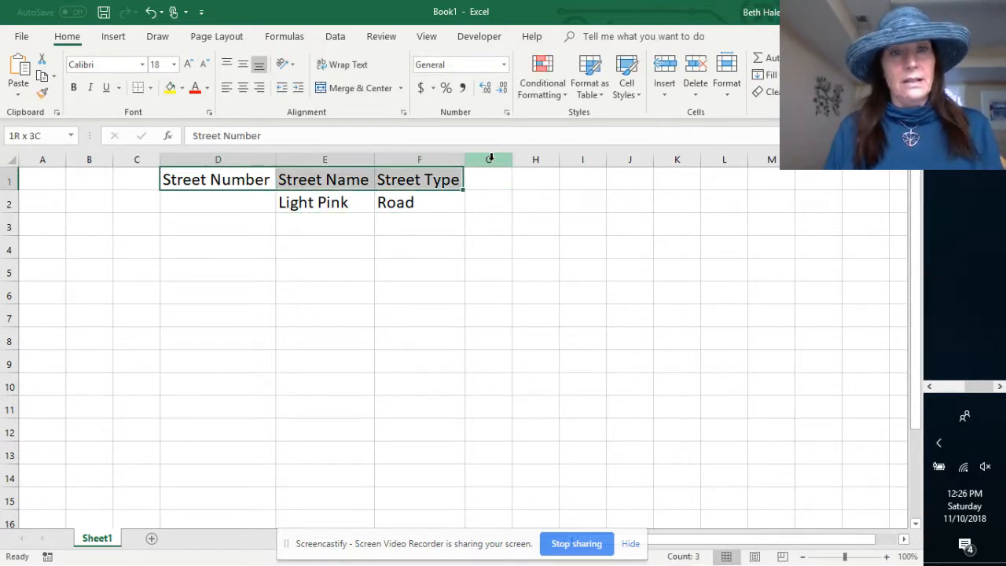
pyautogui.hotkey('ctrl', 'b')
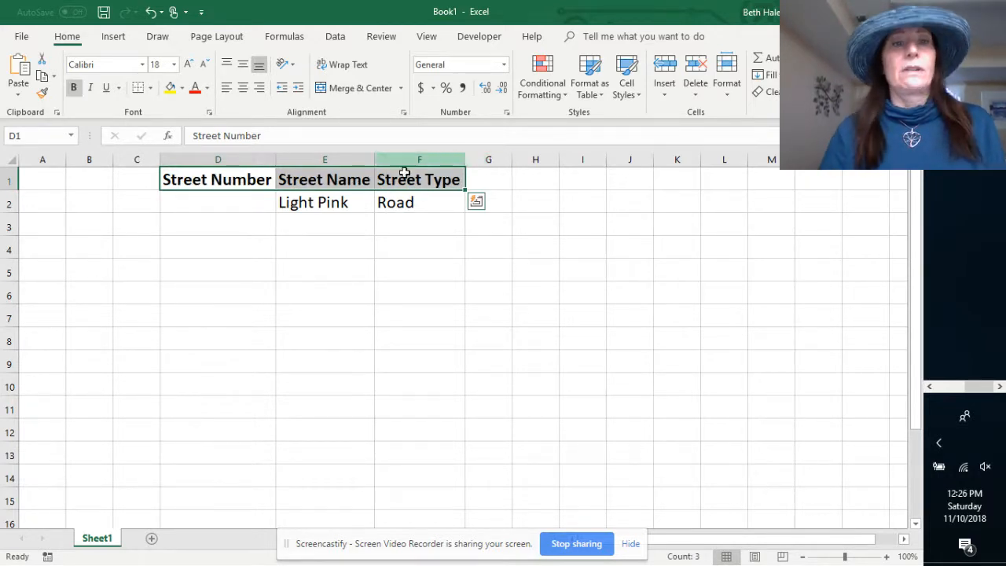
# Step: Enter 3540 as the street number in D2, then go to the File Info page
pyautogui.click(243, 205)
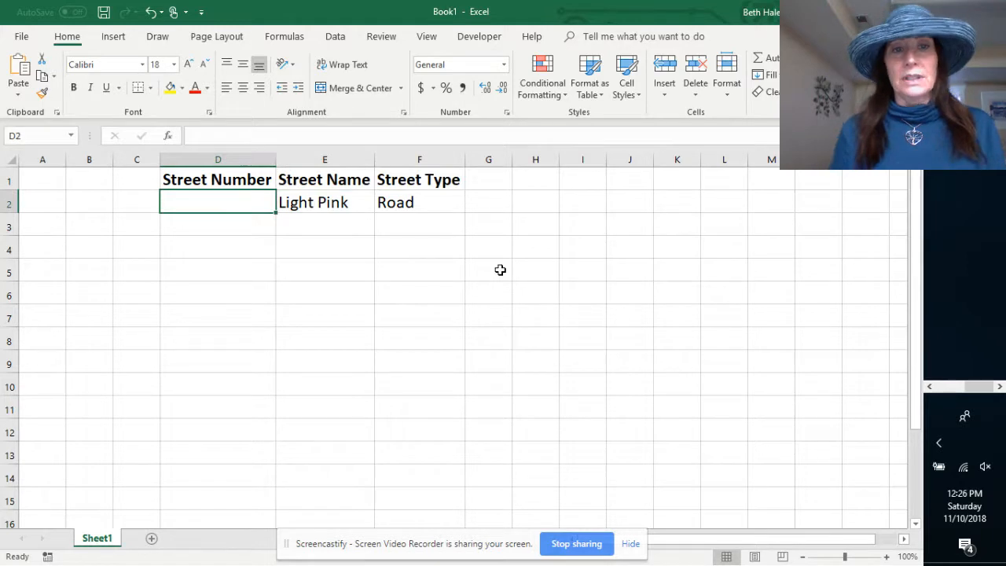
pyautogui.write('3540')
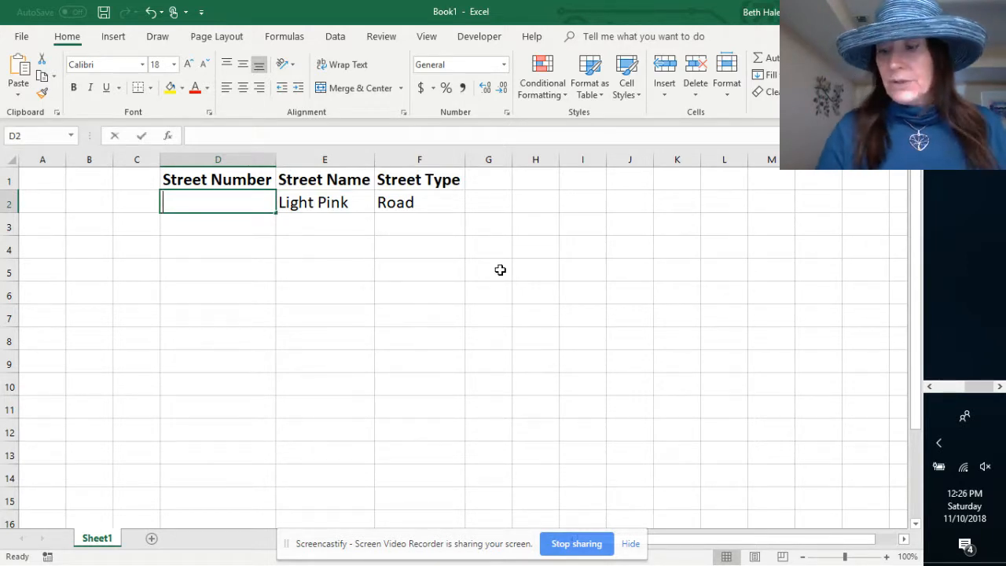
pyautogui.press('Tab')
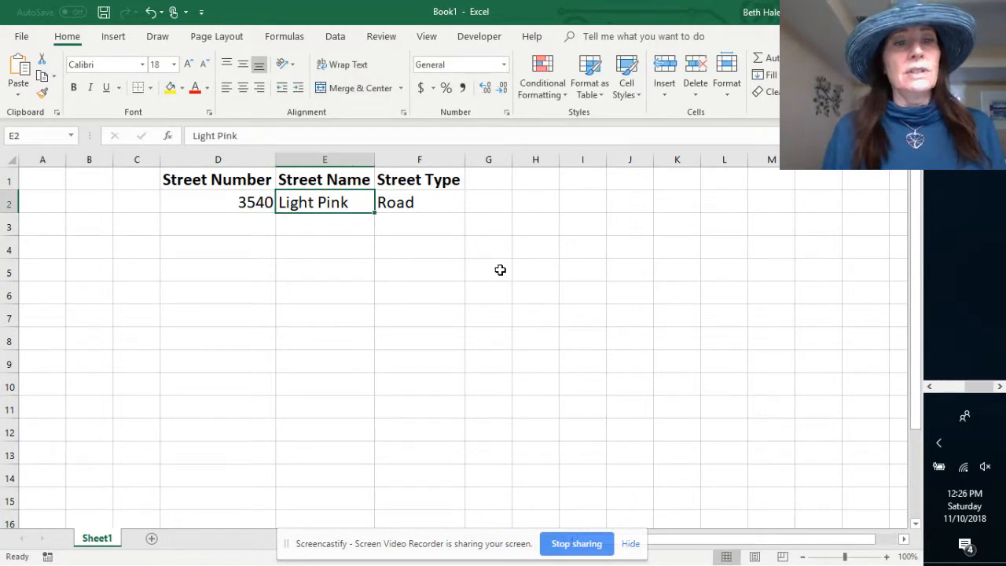
pyautogui.press('Left')
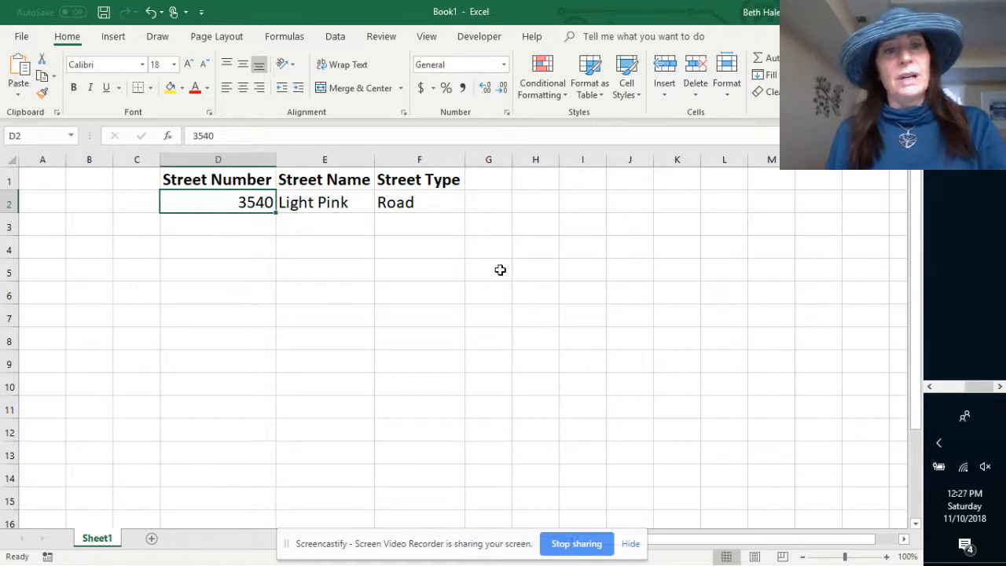
pyautogui.press('Right')
pyautogui.press('Left')
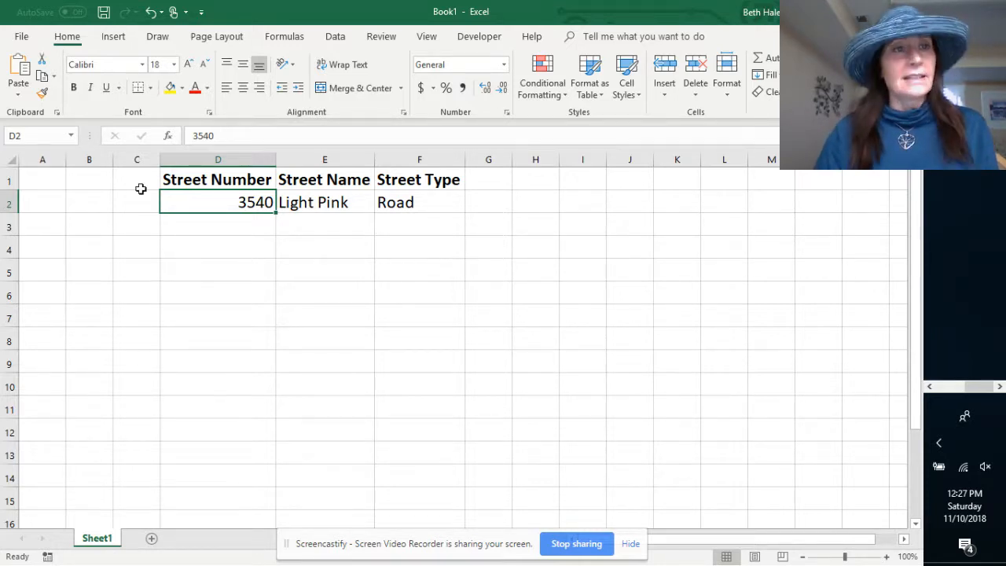
pyautogui.click(21, 37)
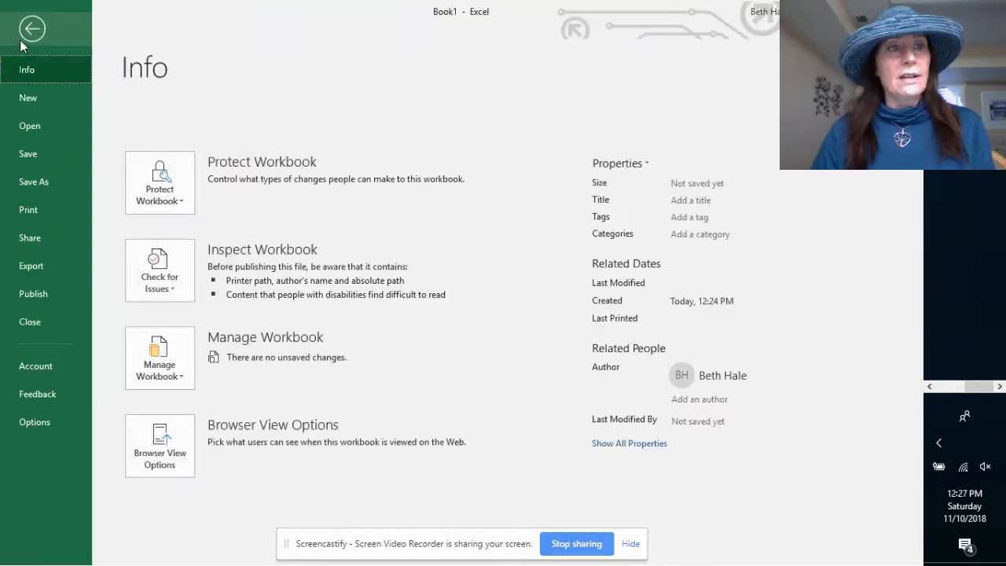
# Step: In Excel's Advanced options, set the after-Enter move direction to Down
pyautogui.click(34, 423)
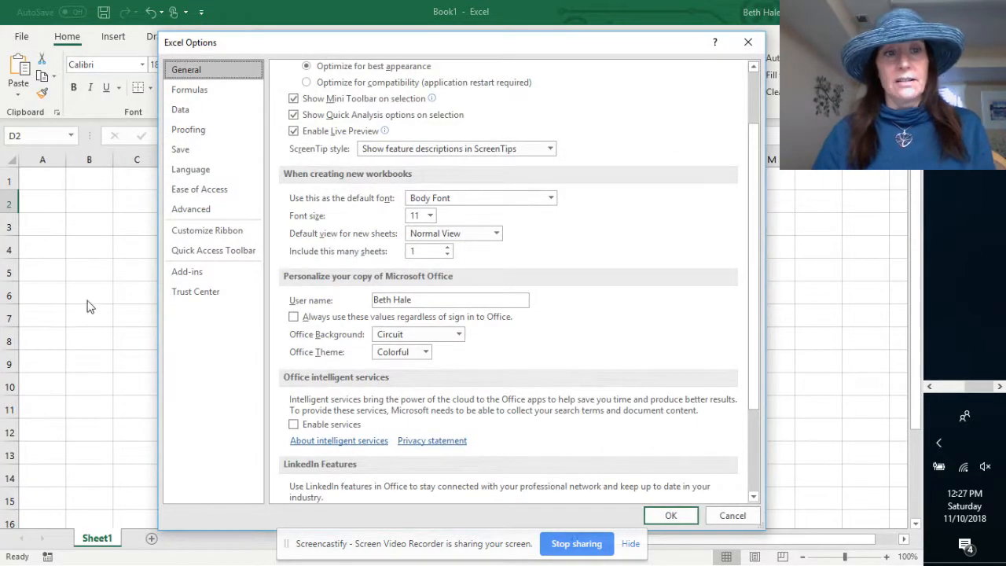
pyautogui.click(191, 211)
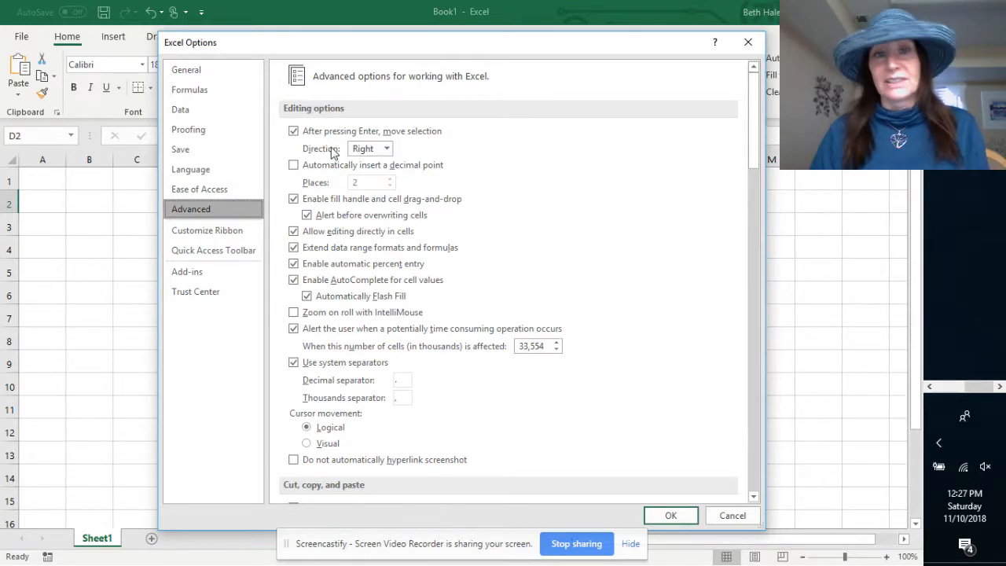
pyautogui.click(387, 150)
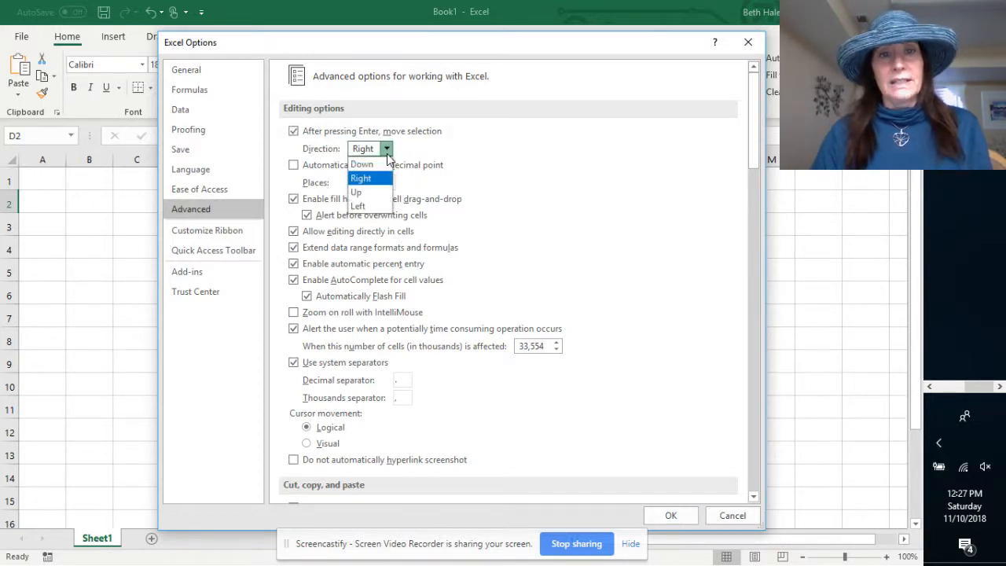
pyautogui.click(370, 166)
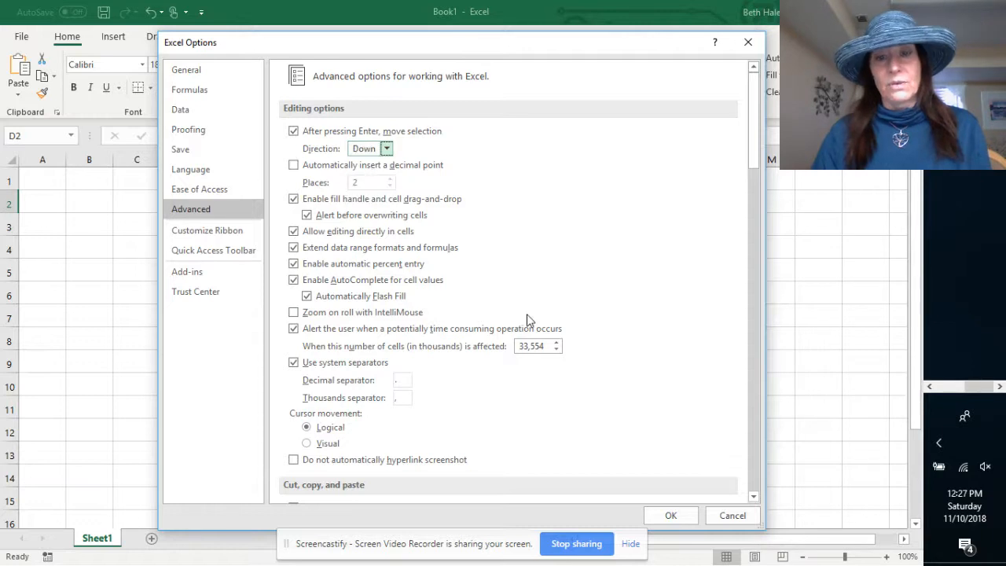
pyautogui.click(677, 519)
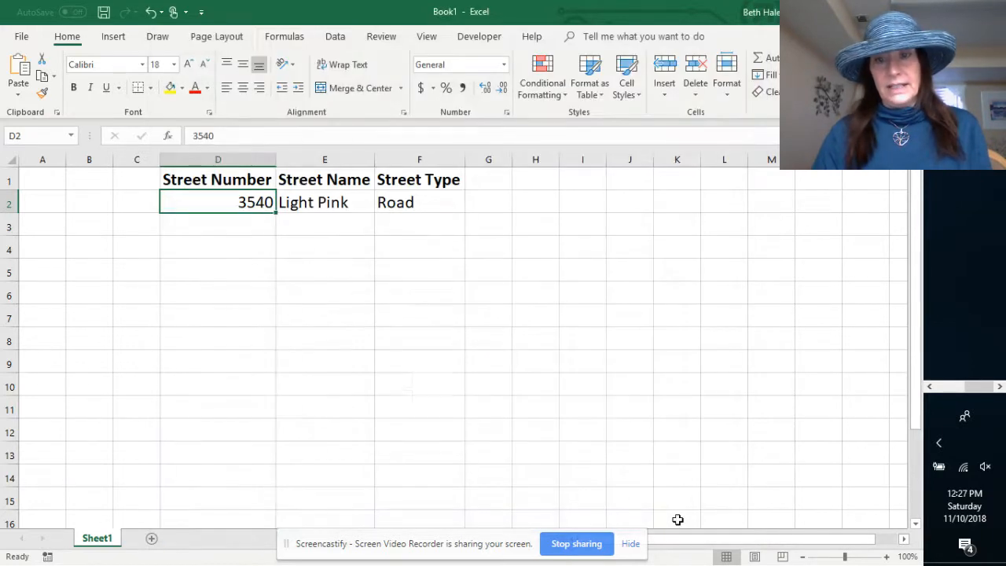
# Step: Enter street numbers 3538, 3534, 3532 and 3552 down column D
pyautogui.press('Return')
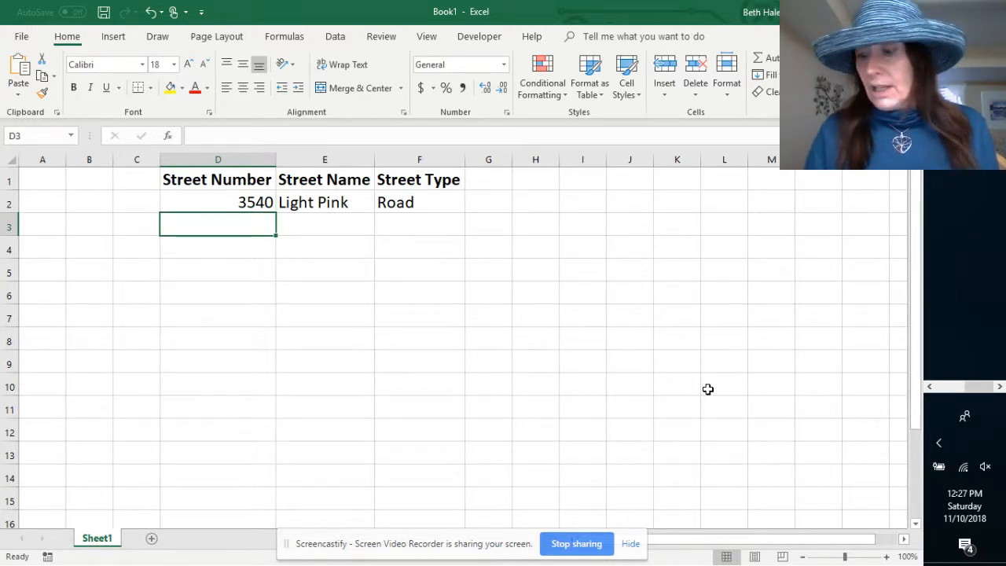
pyautogui.write('3538')
pyautogui.press('Return')
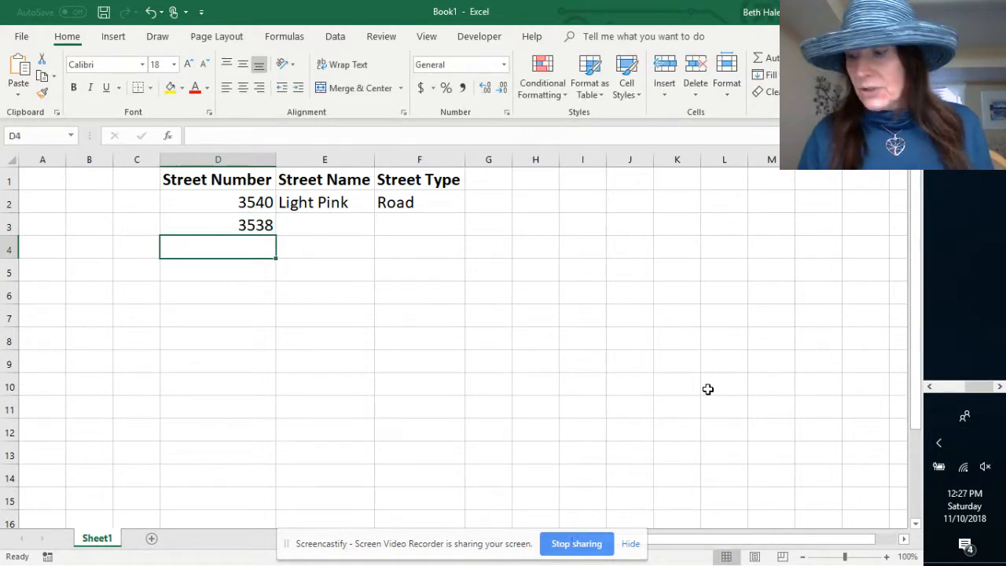
pyautogui.write('3534')
pyautogui.press('Return')
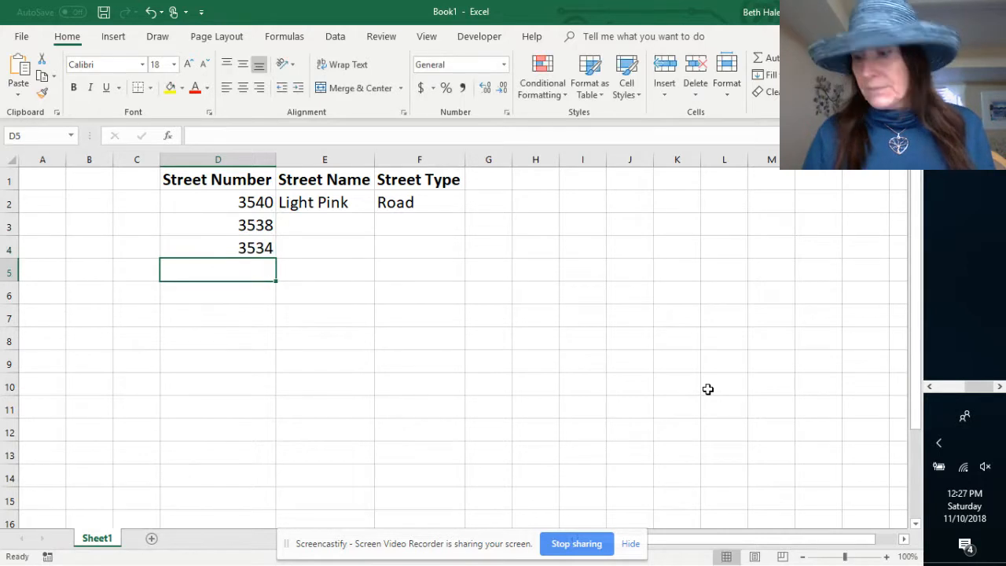
pyautogui.write('3532')
pyautogui.hotkey('ctrl', 'Return')
pyautogui.press('Return')
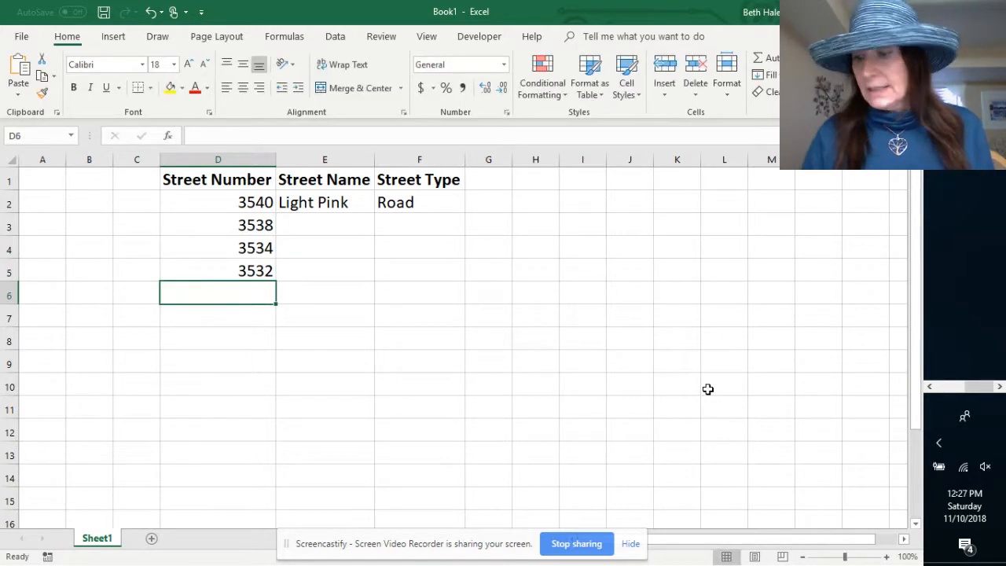
pyautogui.write('3552')
pyautogui.press('Return')
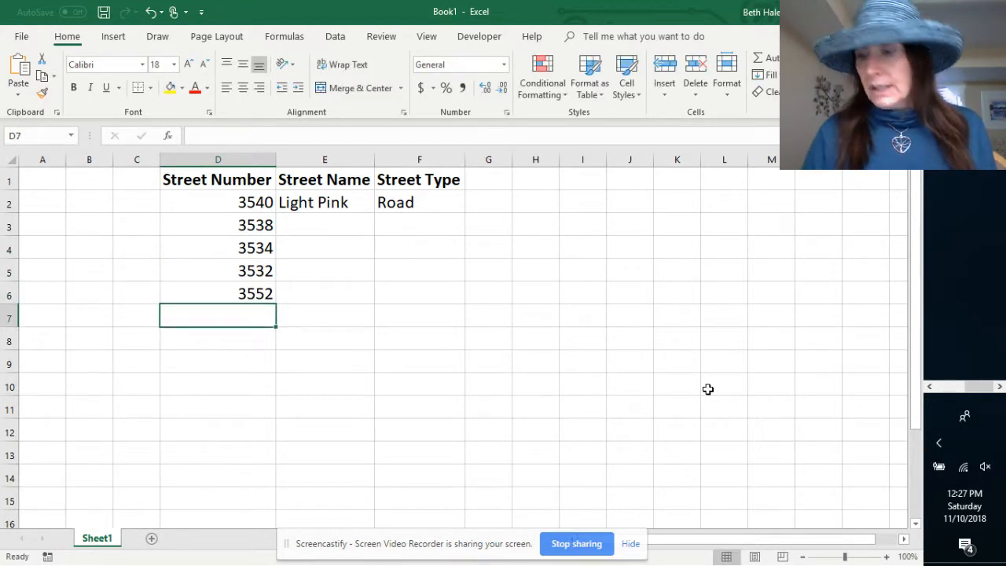
# Step: Continue column D with 3582, 3584, 3585 and 3615 through row 10
pyautogui.write('3582')
pyautogui.press('Return')
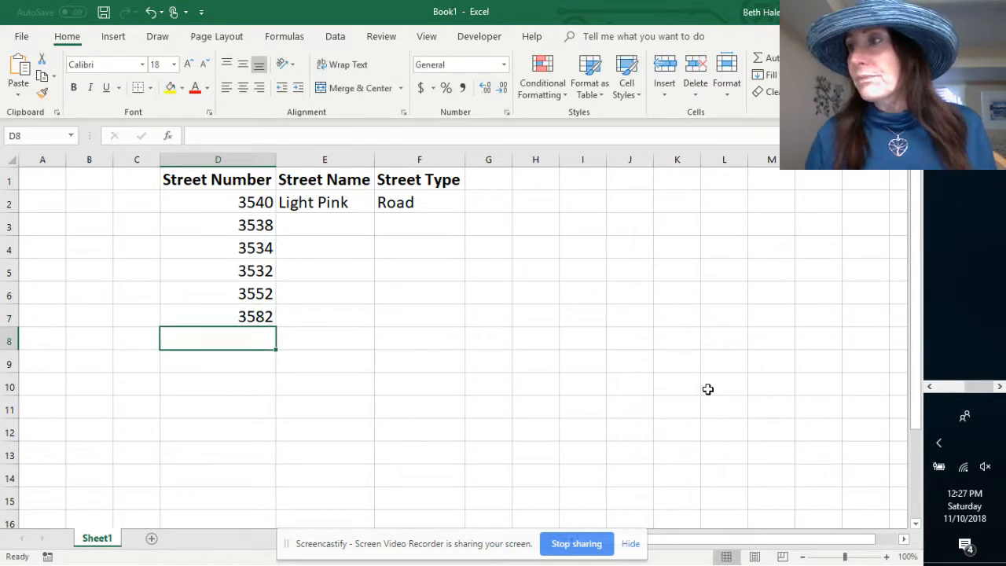
pyautogui.write('32')
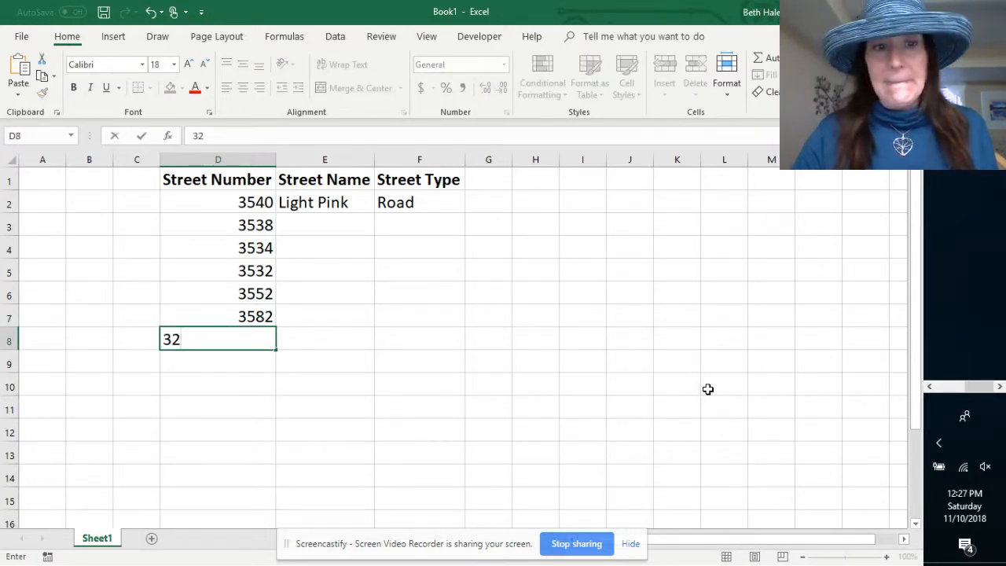
pyautogui.press('BackSpace')
pyautogui.write('584')
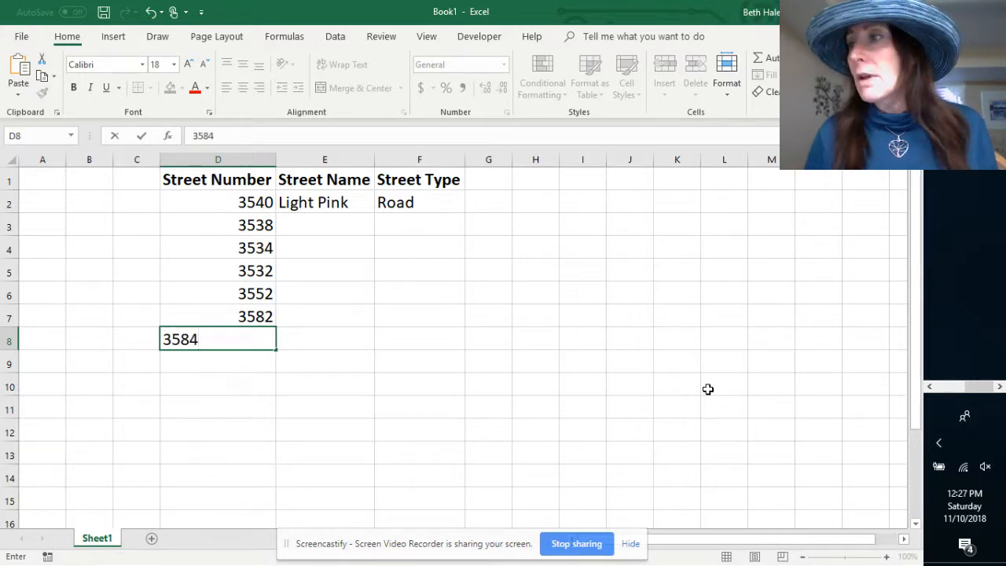
pyautogui.press('Return')
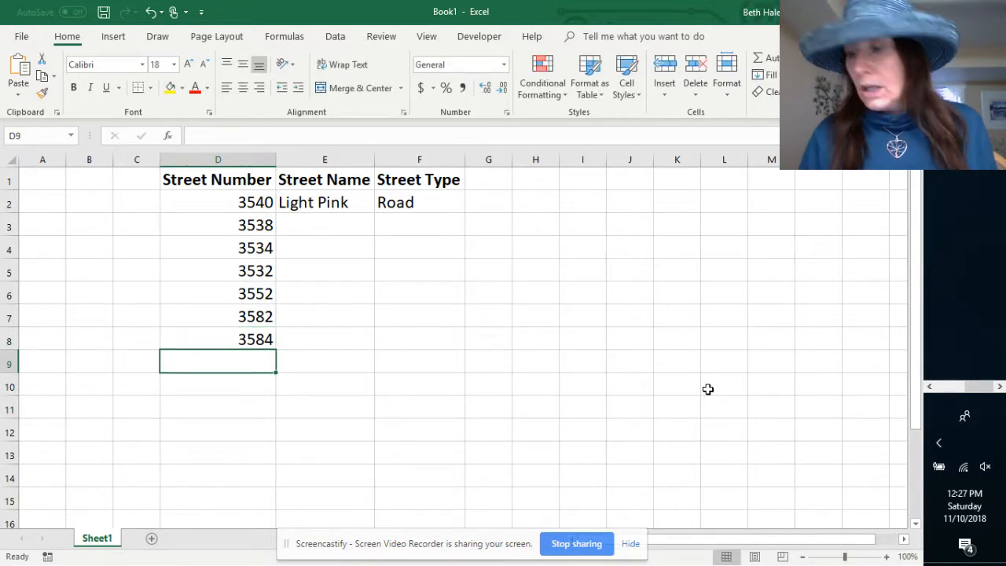
pyautogui.write('3585')
pyautogui.press('Return')
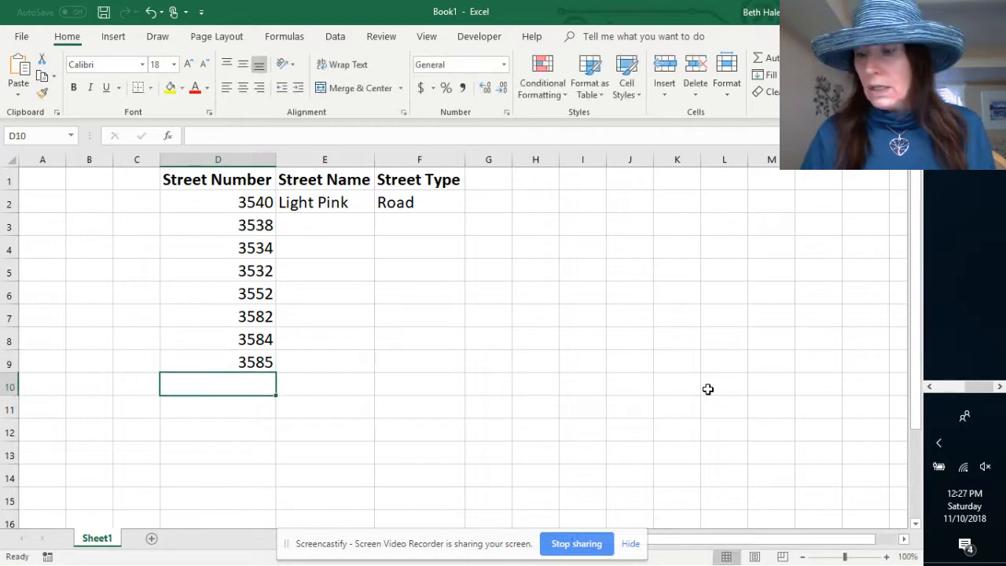
pyautogui.write('3615')
pyautogui.press('Return')
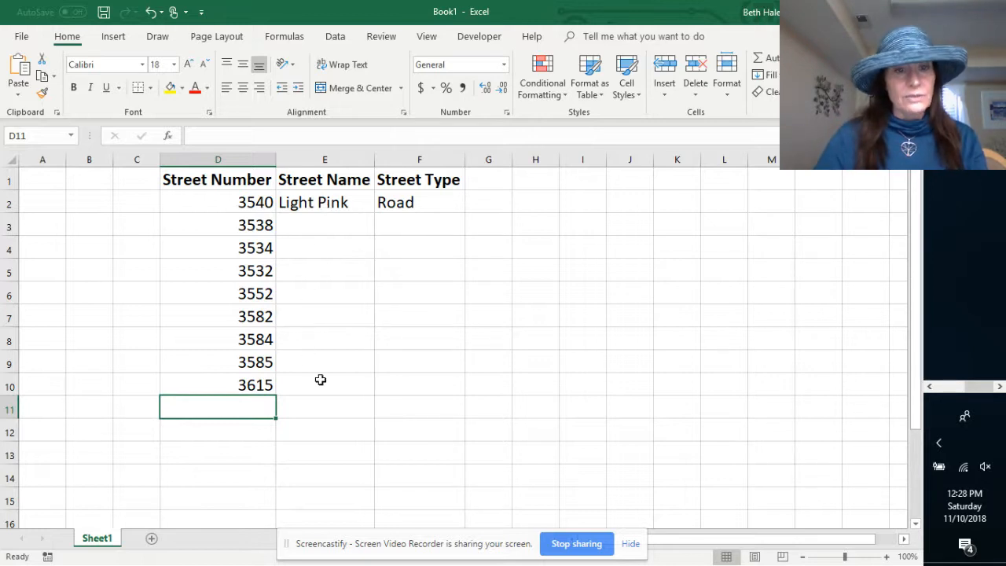
pyautogui.click(350, 204)
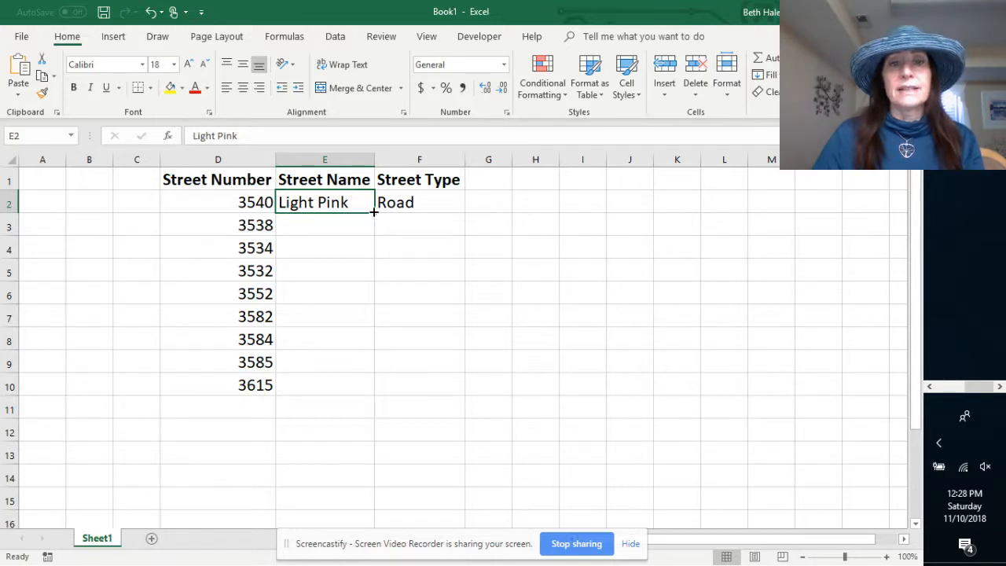
# Step: Fill Light Pink and Road down columns E and F to row 10
pyautogui.doubleClick(375, 213)
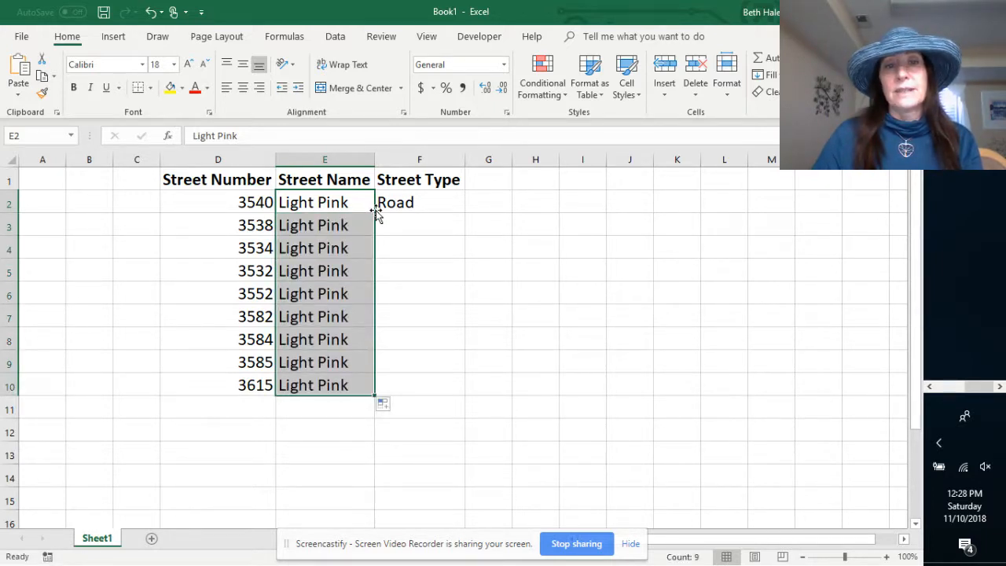
pyautogui.click(415, 203)
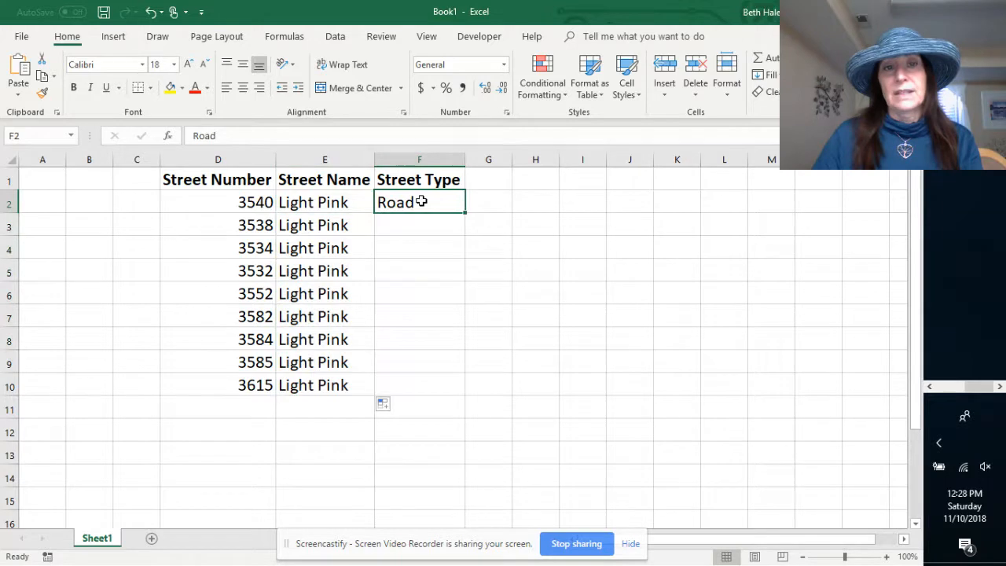
pyautogui.doubleClick(465, 213)
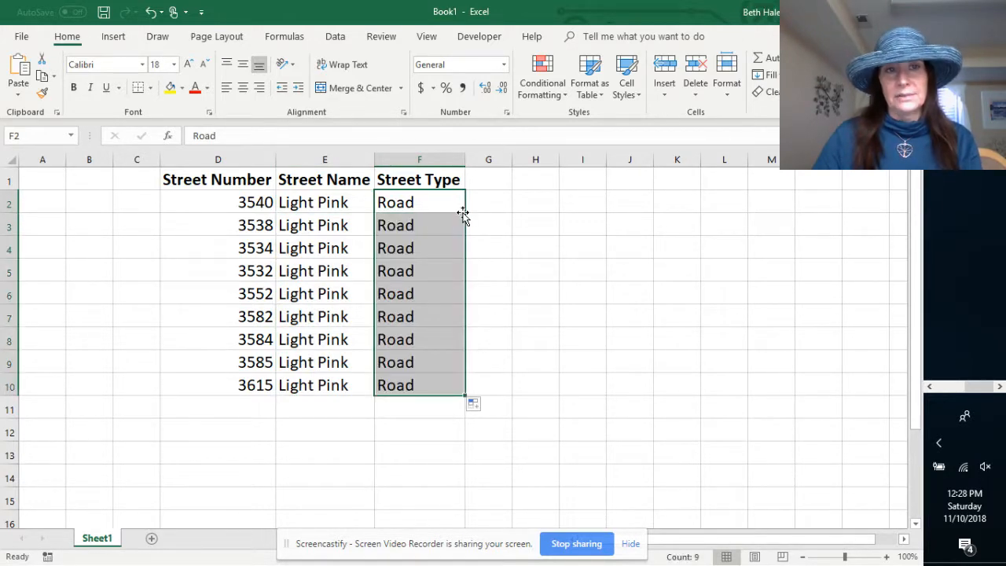
# Step: Enter Bluff View as the street name and Lane as the type in row 11
pyautogui.click(260, 409)
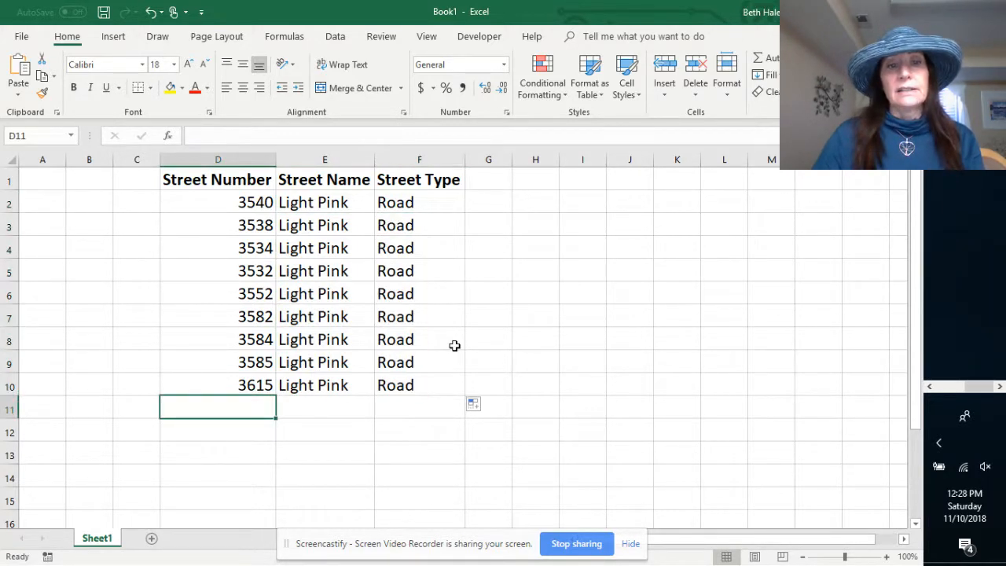
pyautogui.press('Tab')
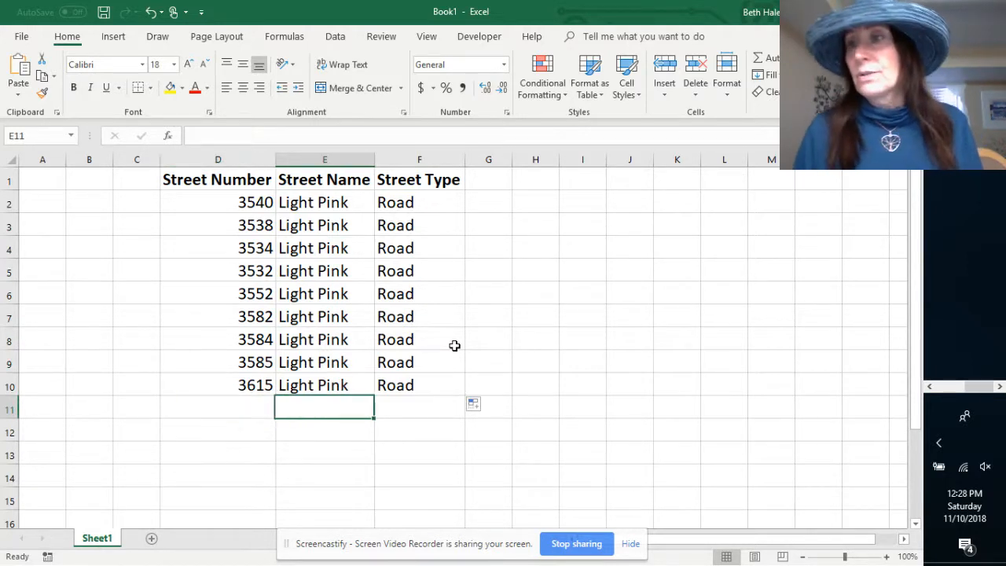
pyautogui.write('Bluf')
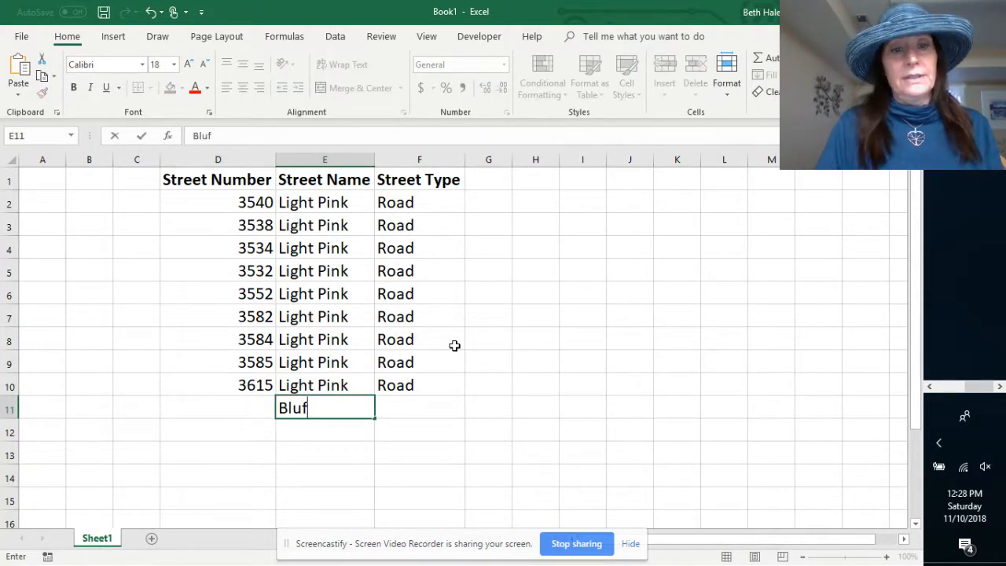
pyautogui.write('f View')
pyautogui.press('Return')
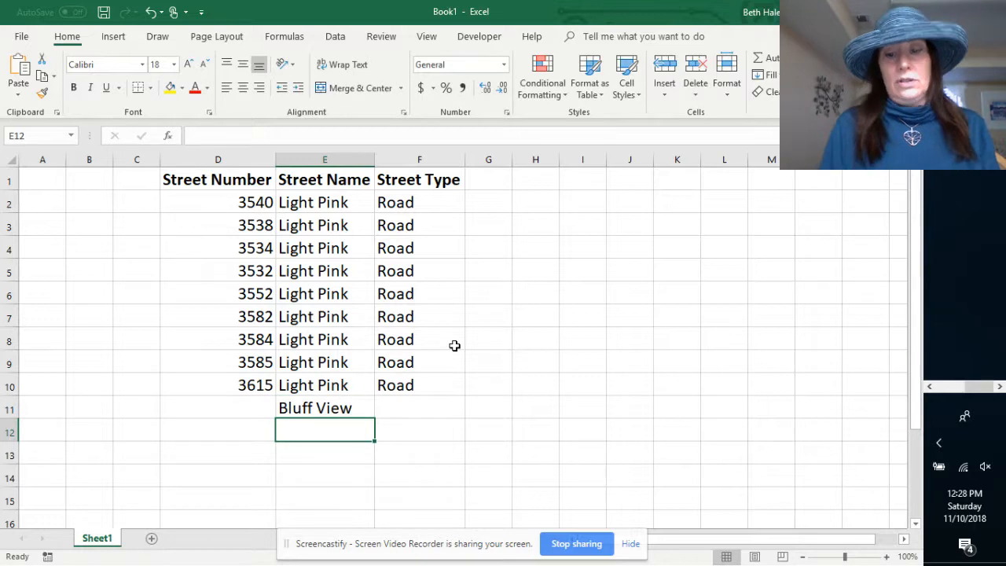
pyautogui.press('Up')
pyautogui.press('Tab')
pyautogui.write('Lane')
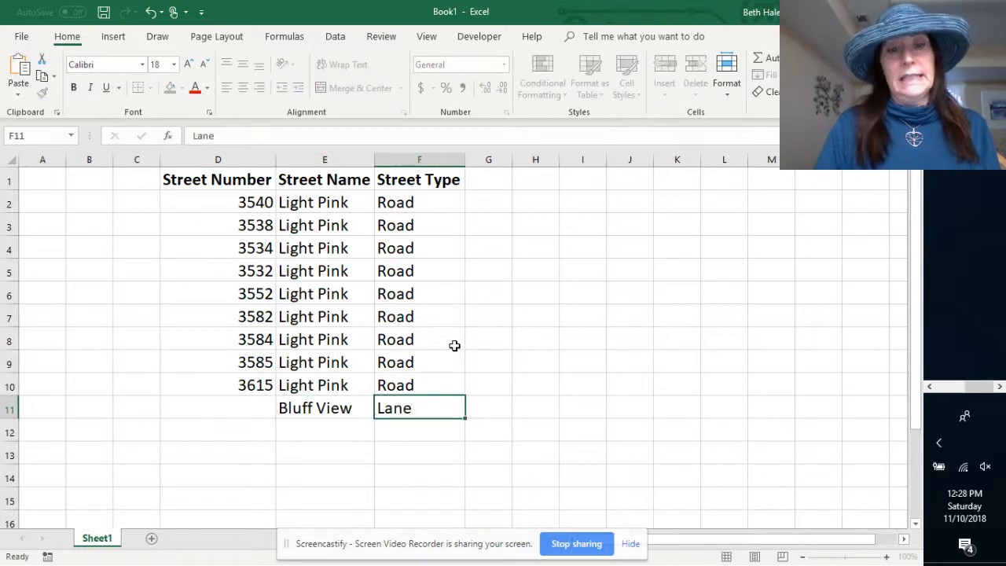
pyautogui.press('Return')
pyautogui.press('Up')
pyautogui.press('Left')
pyautogui.press('Left')
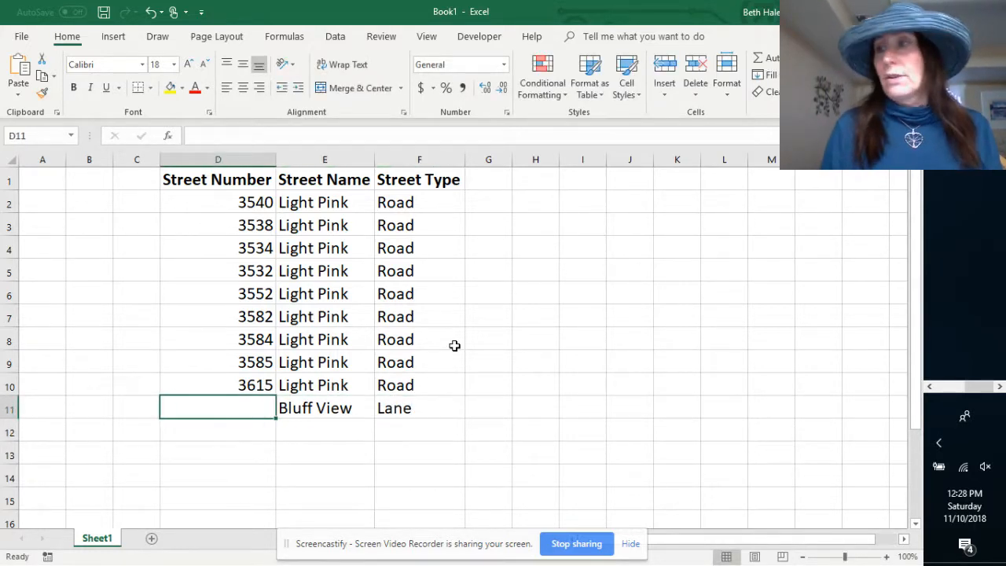
# Step: Enter street numbers 3306, 3312, 3316 and 3230 in D11:D14
pyautogui.write('3306')
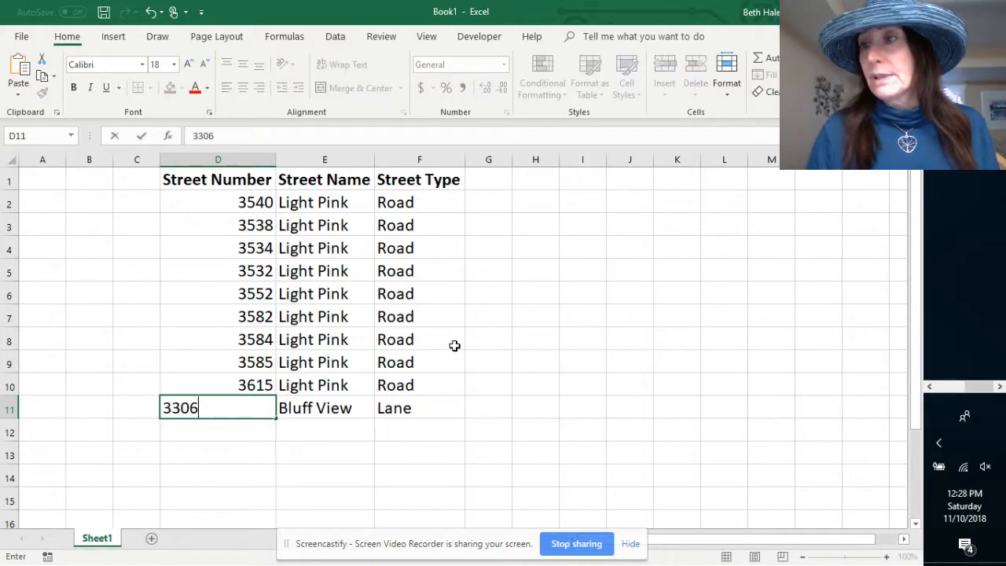
pyautogui.press('Return')
pyautogui.write('3312')
pyautogui.press('Return')
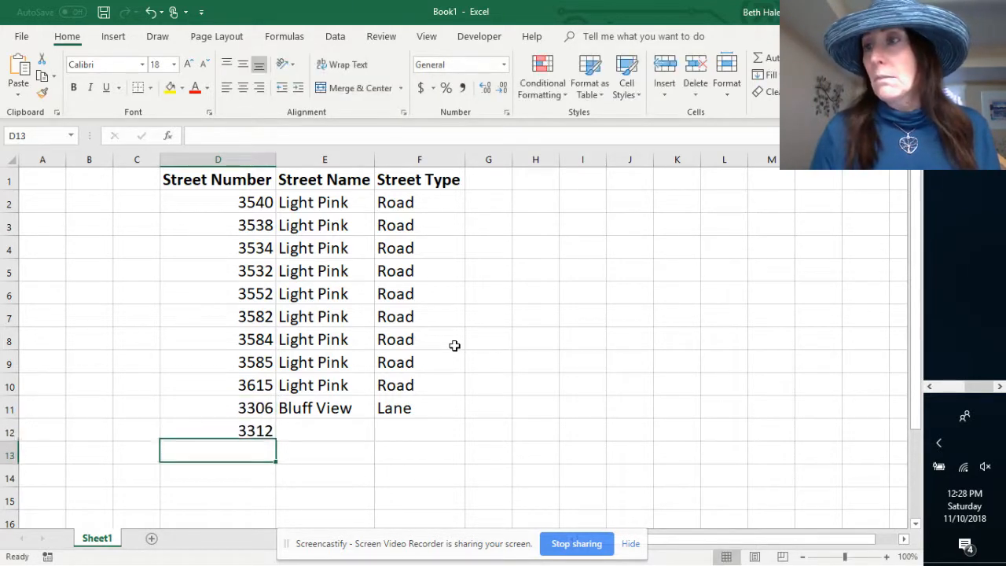
pyautogui.write('3316')
pyautogui.press('Return')
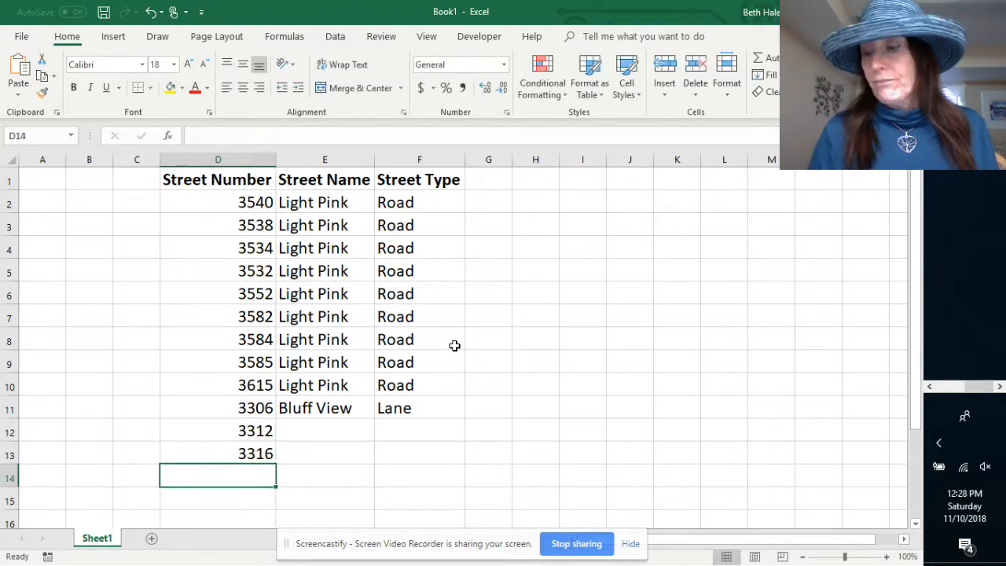
pyautogui.write('3230')
pyautogui.press('Return')
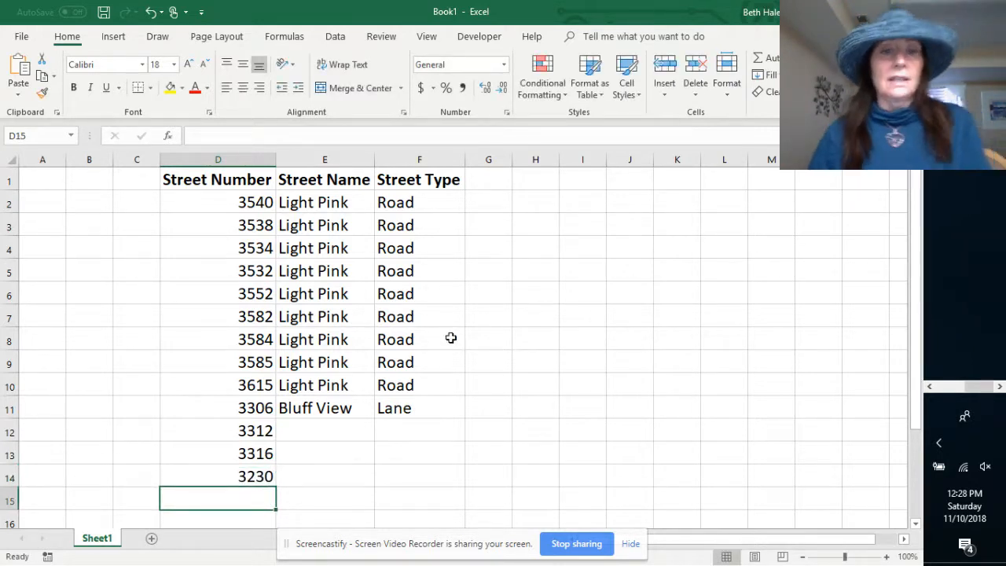
pyautogui.click(347, 410)
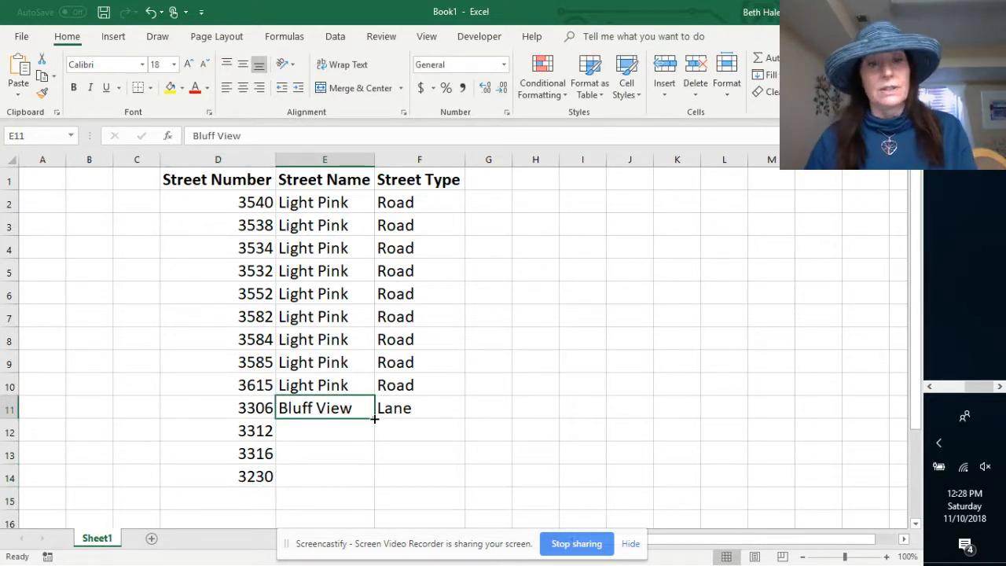
# Step: Fill Bluff View and Lane down columns E and F to row 14
pyautogui.doubleClick(375, 419)
pyautogui.click(403, 409)
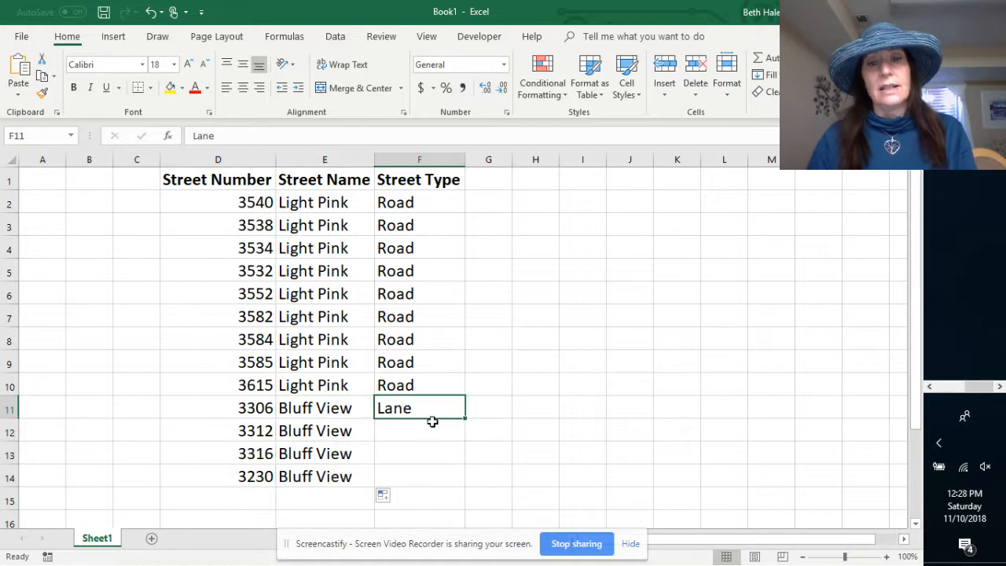
pyautogui.doubleClick(464, 422)
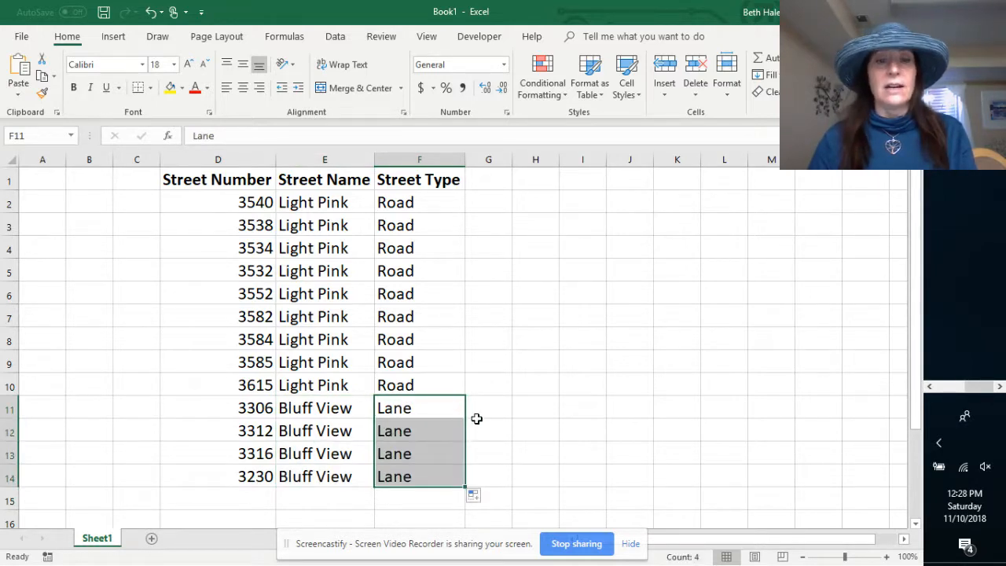
pyautogui.scroll(-3, 477, 417)
pyautogui.scroll(1, 477, 420)
pyautogui.scroll(2, 477, 420)
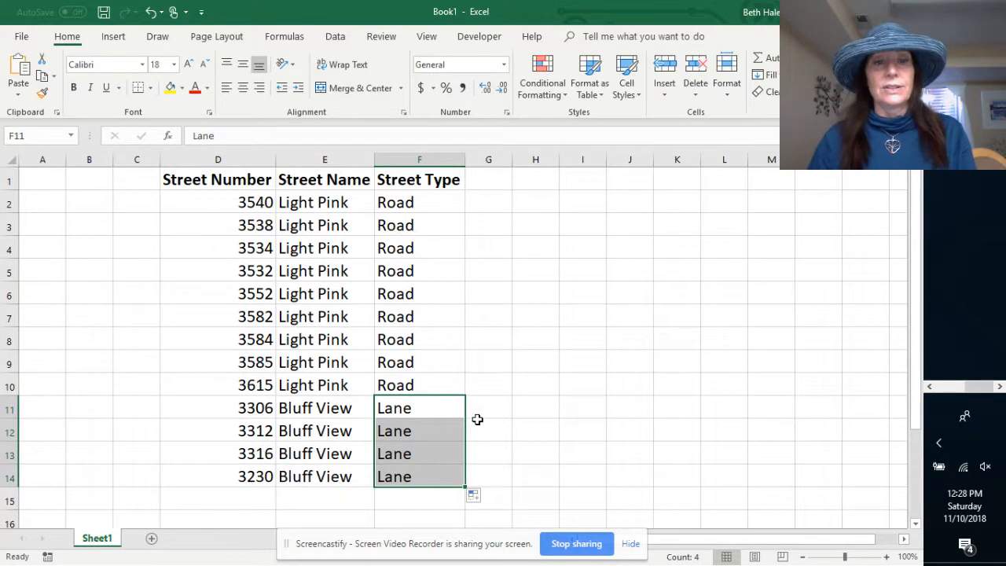
# Step: Add row 15 as 4000 Light Pink Road using AutoComplete
pyautogui.click(261, 500)
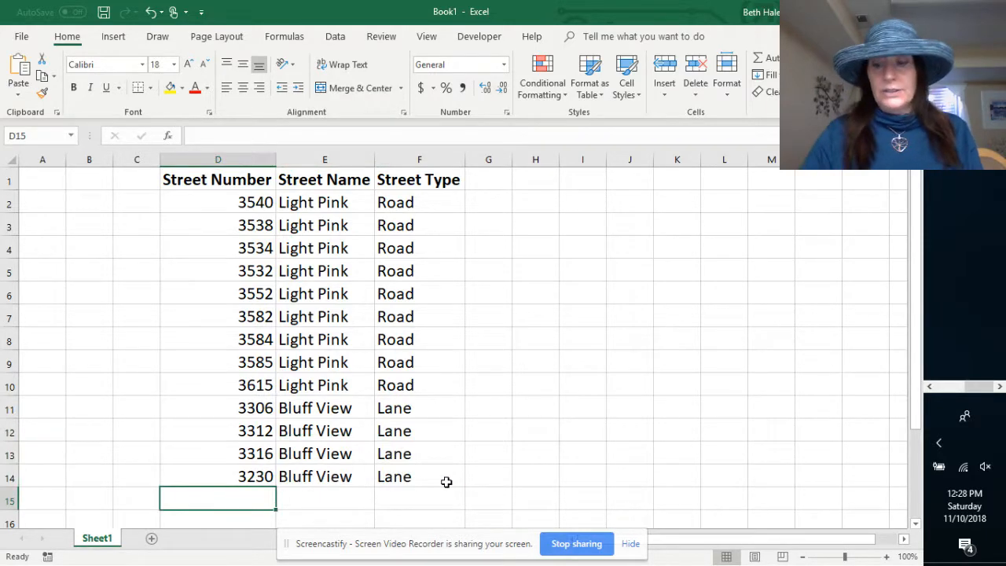
pyautogui.write('4000')
pyautogui.press('Return')
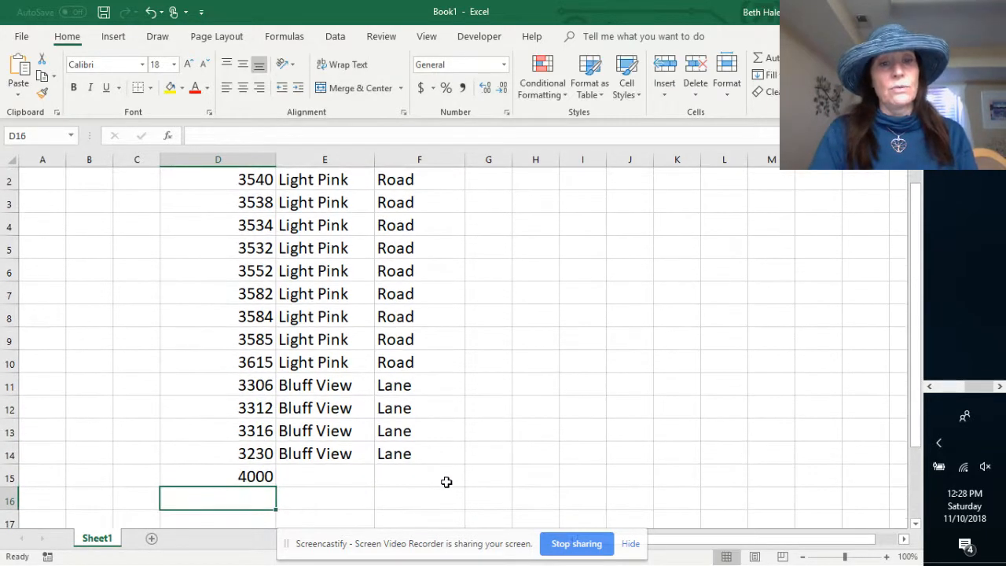
pyautogui.press('Up')
pyautogui.press('Right')
pyautogui.write('l')
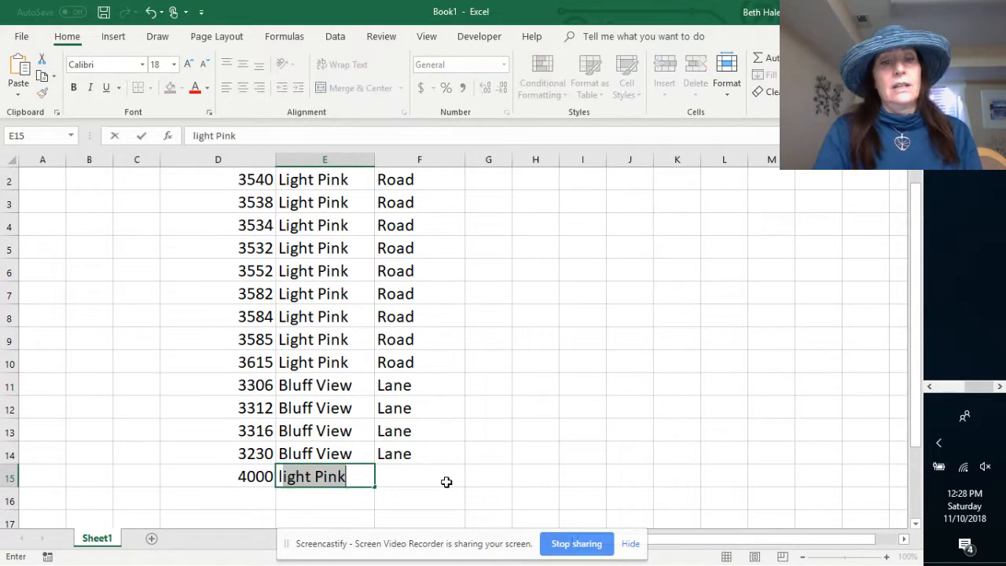
pyautogui.press('Return')
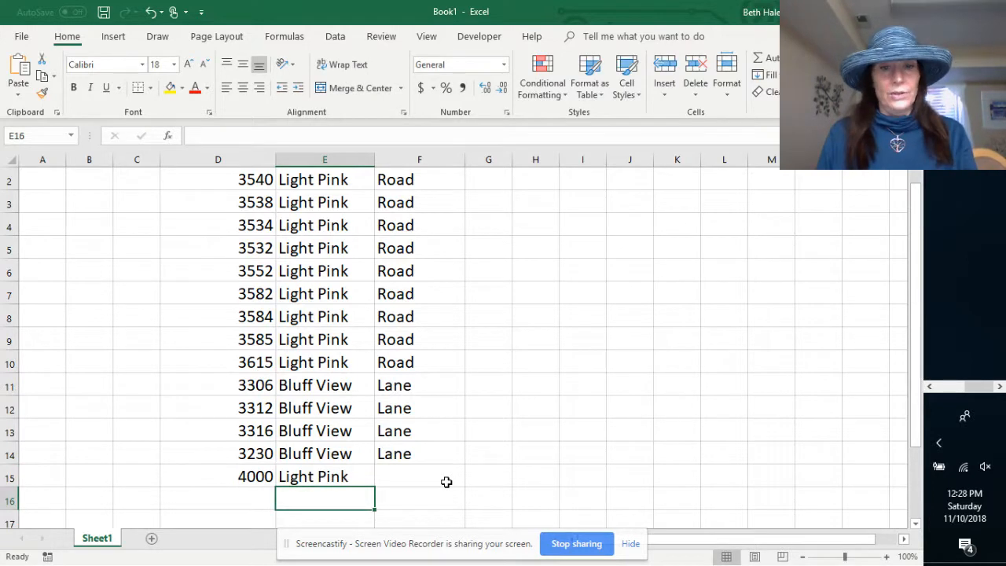
pyautogui.click(446, 482)
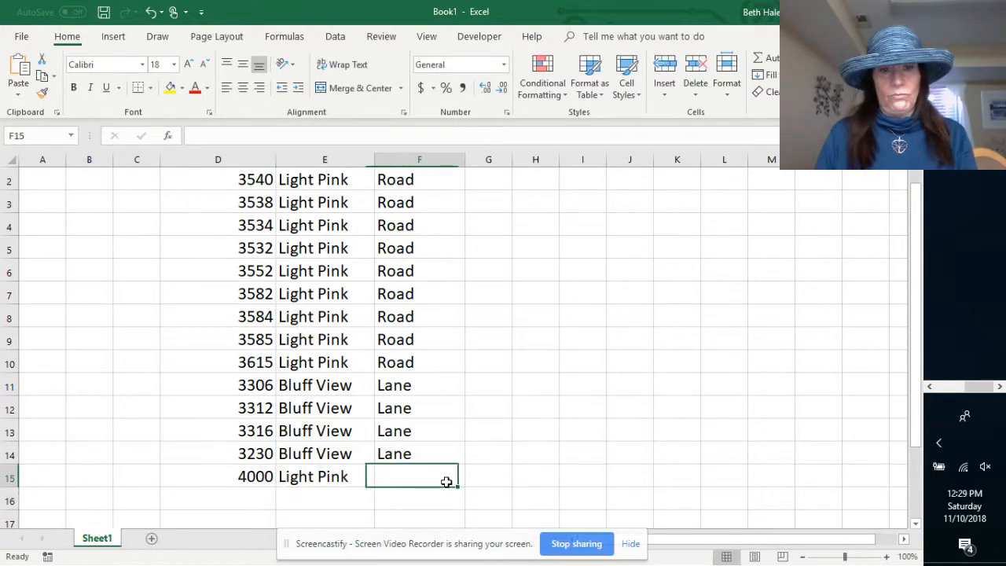
pyautogui.write('r')
pyautogui.press('Return')
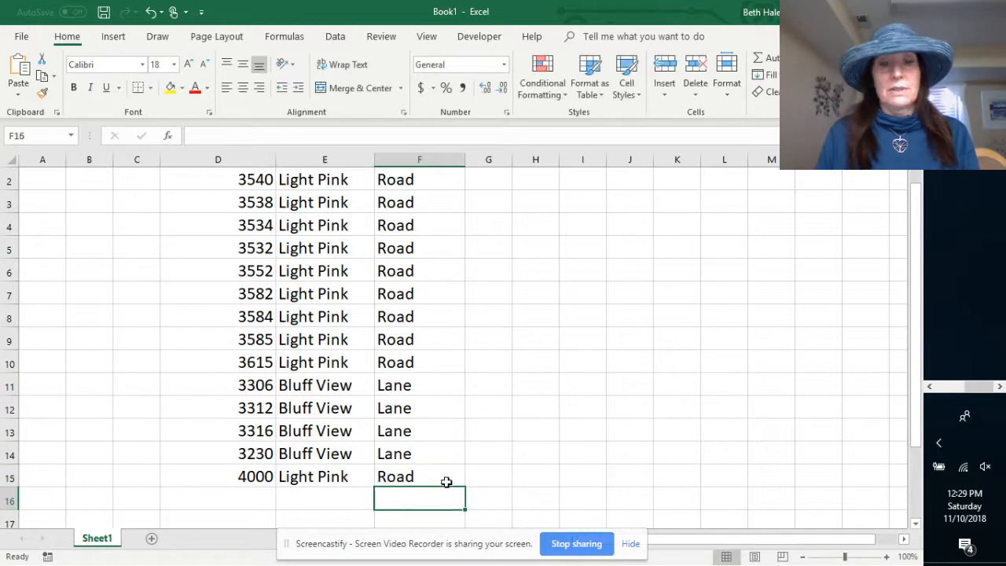
pyautogui.press('Left')
pyautogui.press('Left')
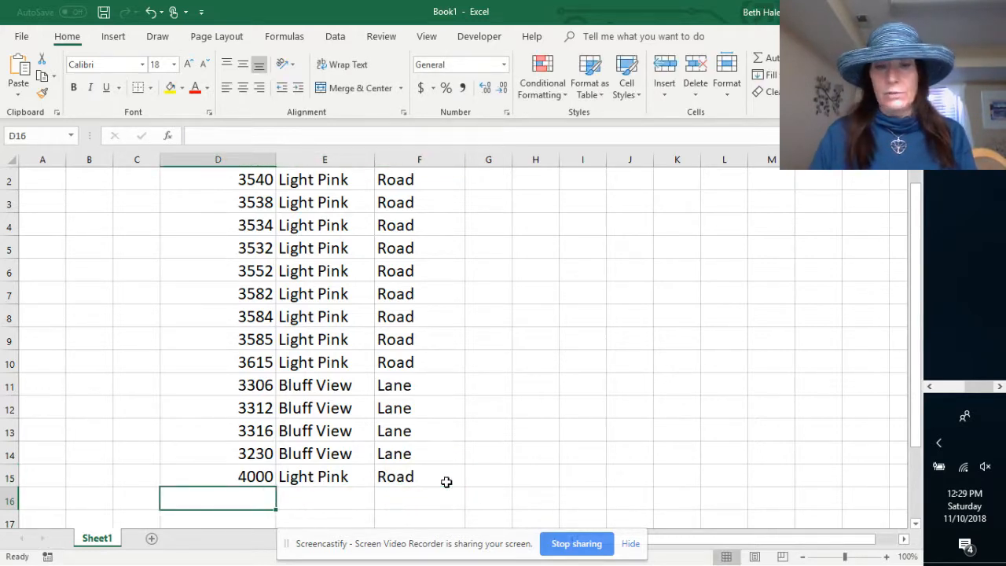
pyautogui.write('5000')
pyautogui.press('Return')
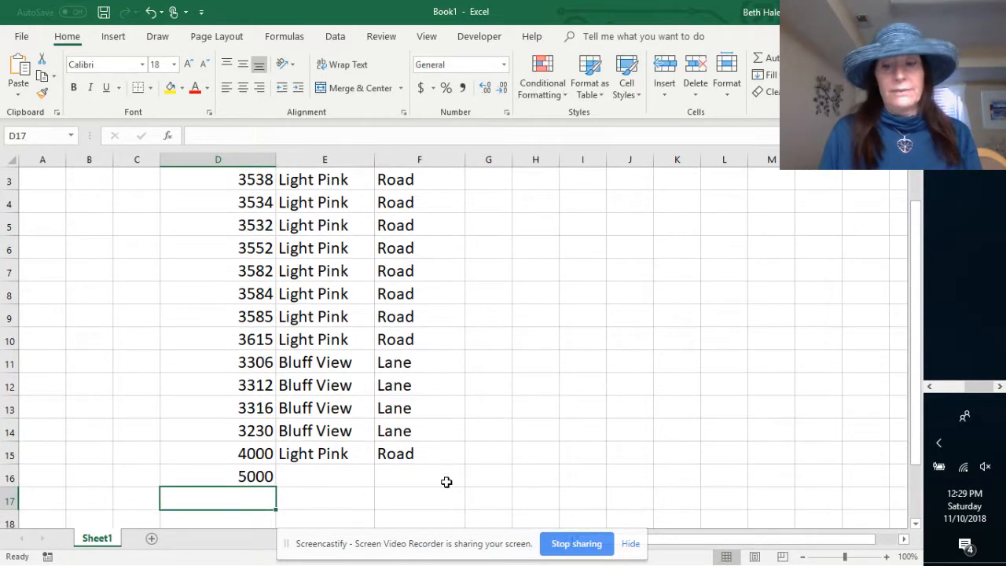
pyautogui.press('Up')
pyautogui.press('Right')
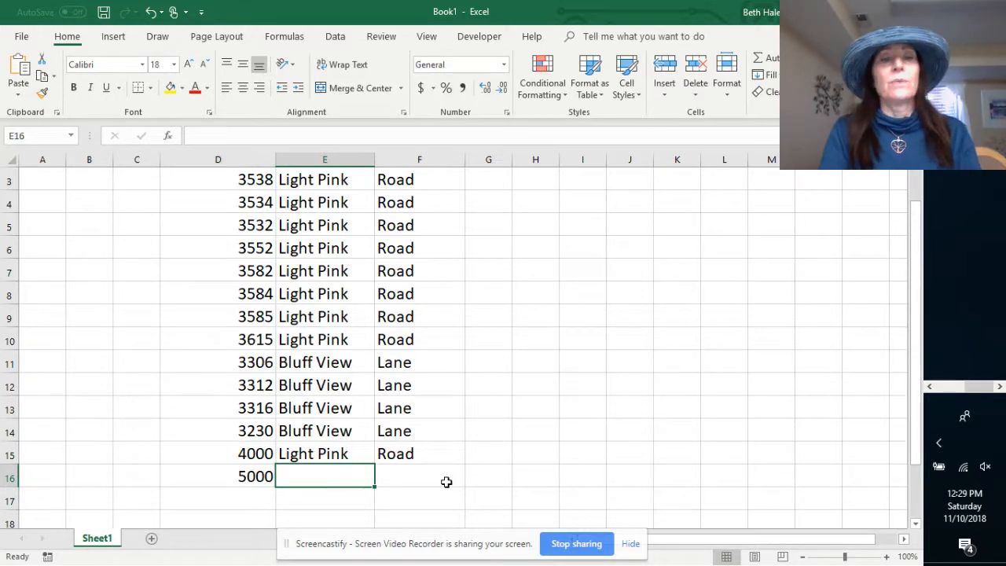
pyautogui.write('bluff View')
pyautogui.press('Return')
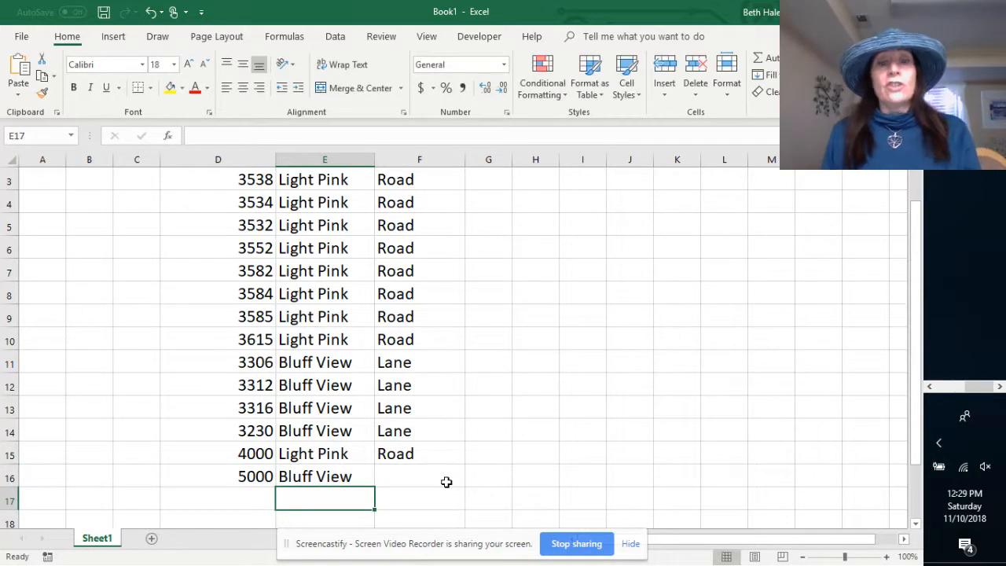
pyautogui.press('Up')
pyautogui.press('Right')
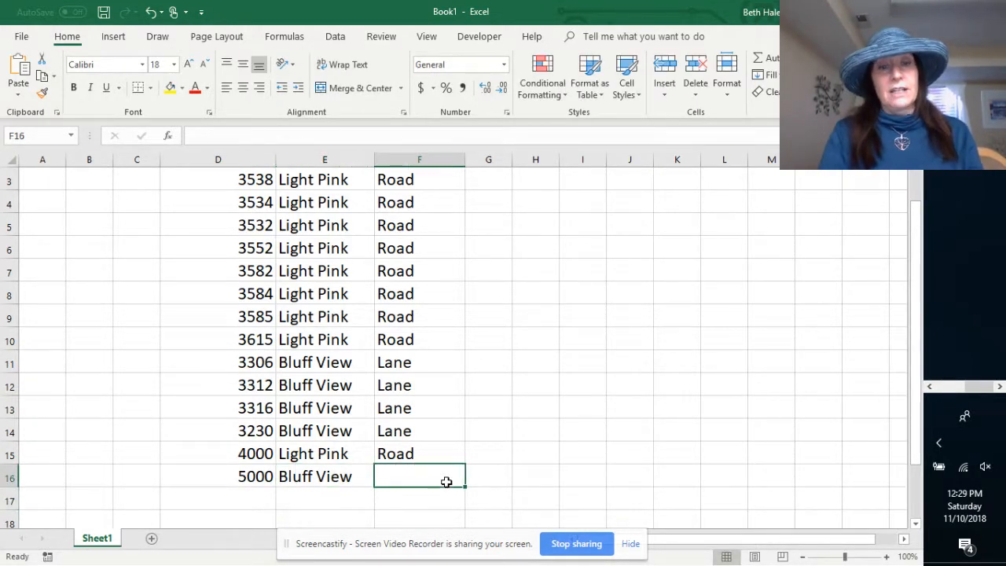
pyautogui.write('l')
pyautogui.press('Return')
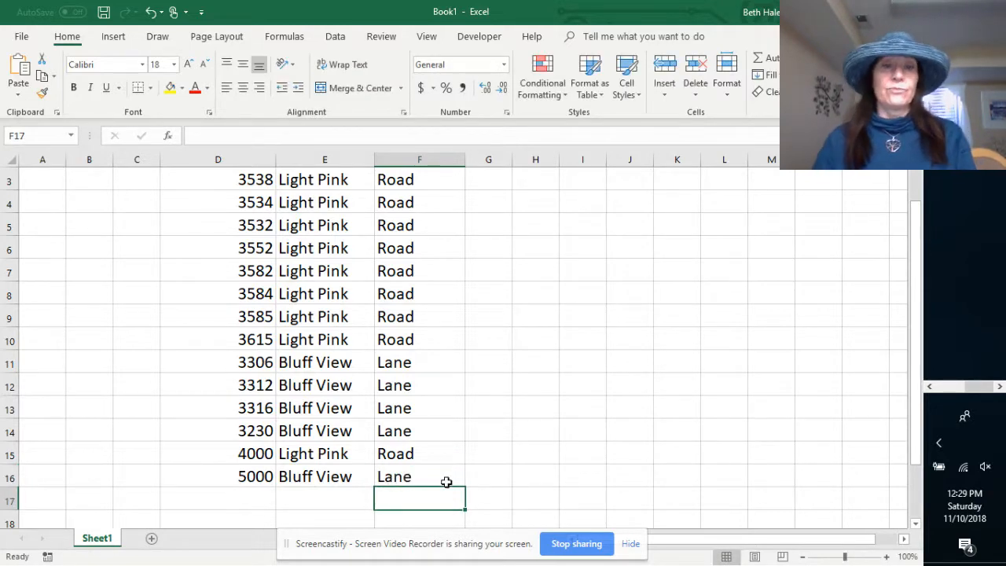
pyautogui.scroll(1, 456, 472)
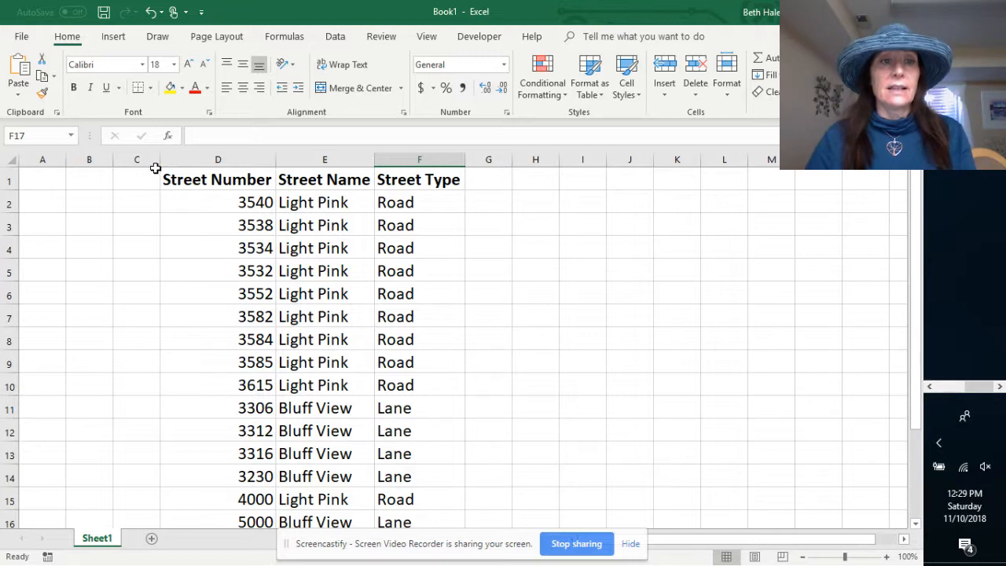
# Step: Widen column C and add a bold Delivery Order heading in C1
pyautogui.moveTo(160, 160); pyautogui.dragTo(241, 175)
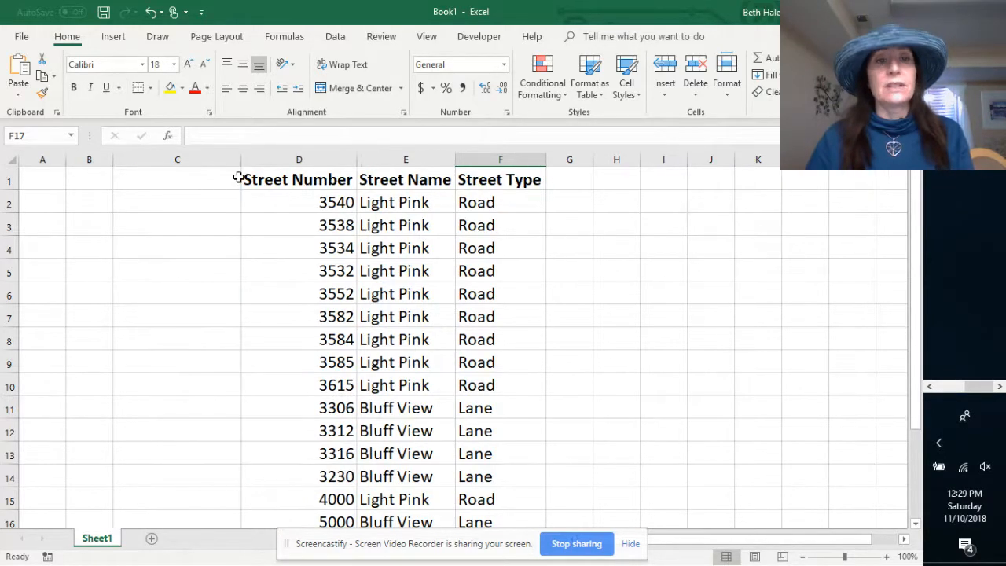
pyautogui.click(181, 183)
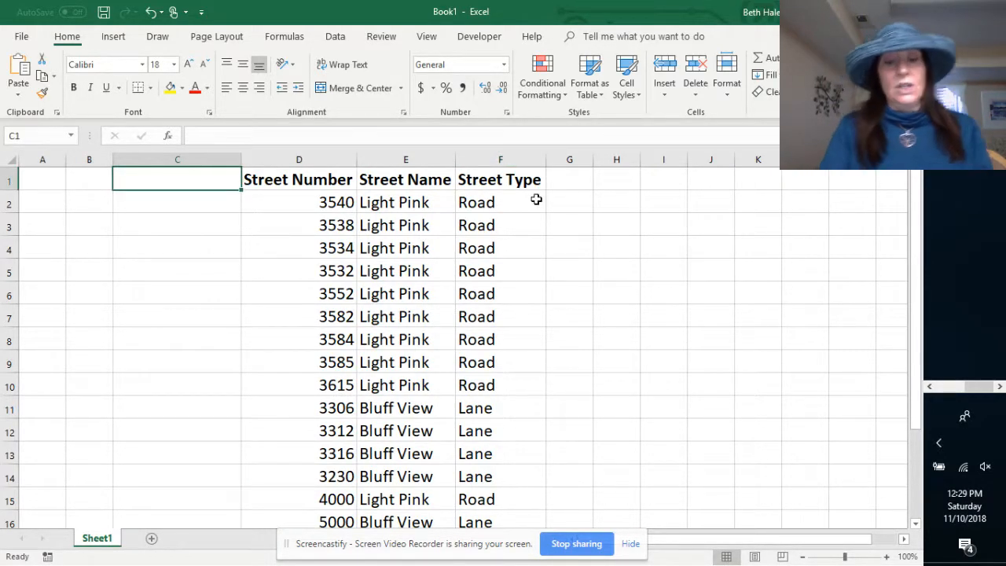
pyautogui.write('De')
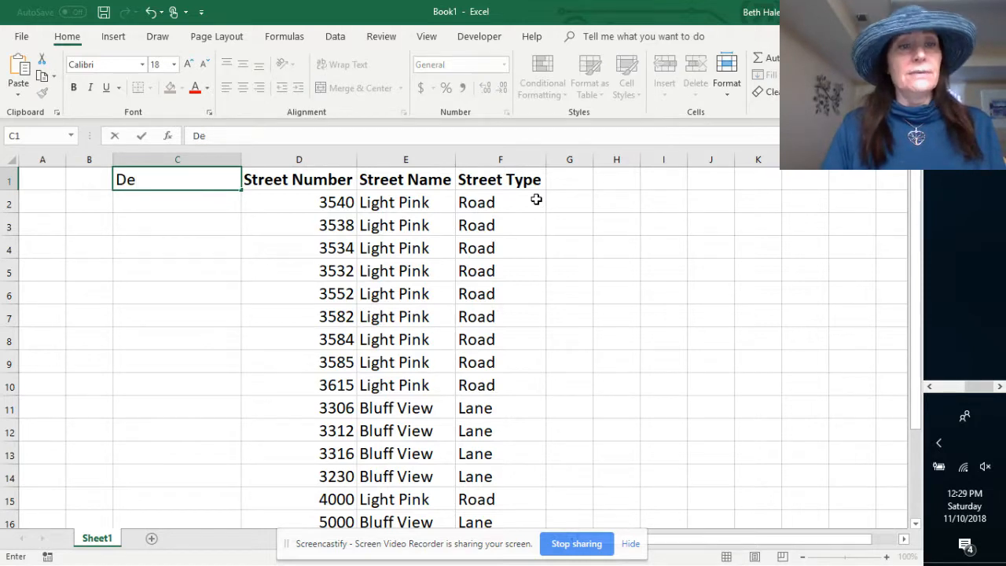
pyautogui.write('livery Order')
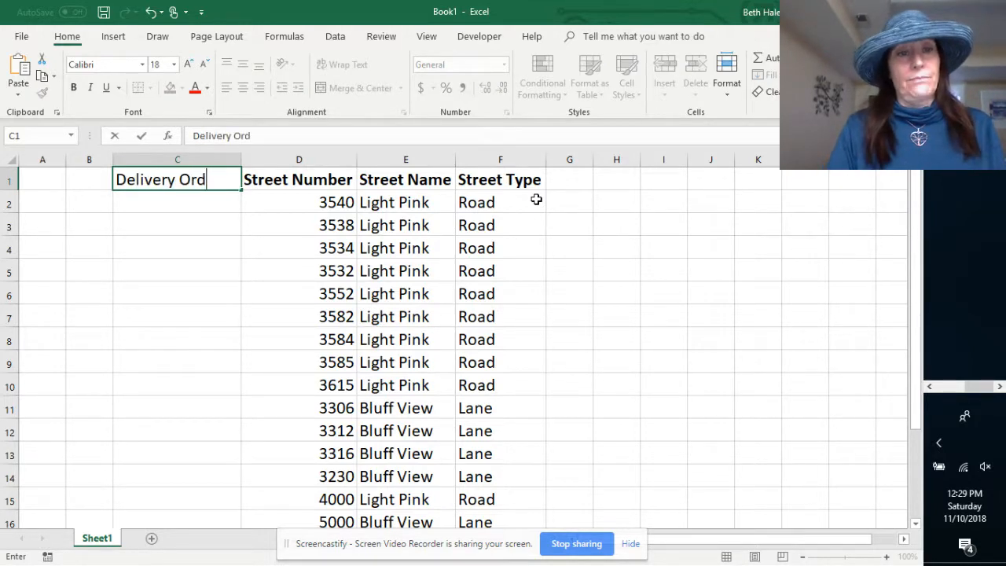
pyautogui.press('Return')
pyautogui.press('Up')
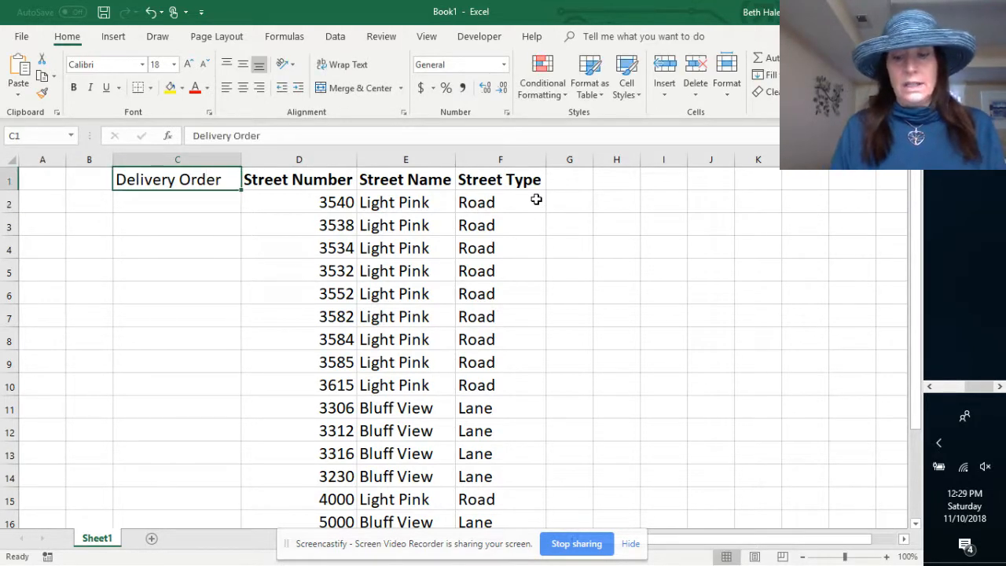
pyautogui.hotkey('ctrl', 'b')
pyautogui.press('Return')
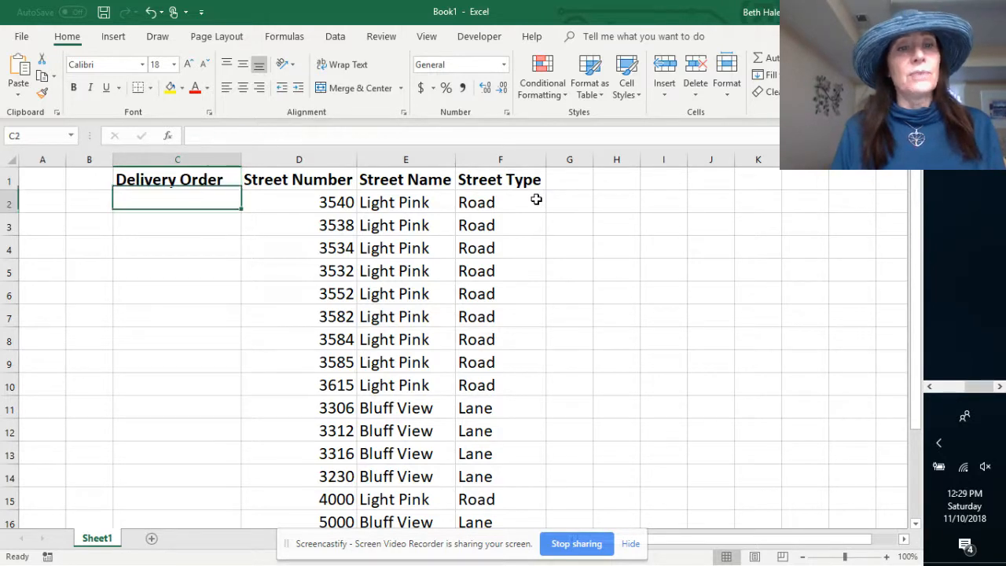
pyautogui.press('Up')
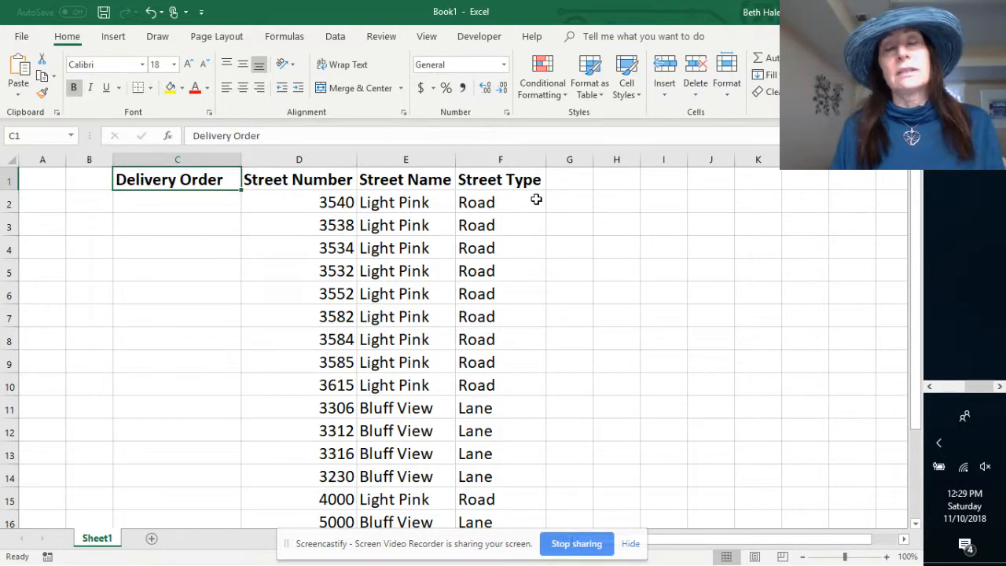
# Step: Number the deliveries 1, 2, 3 in C2:C4 and fill the series down to 15
pyautogui.press('Return')
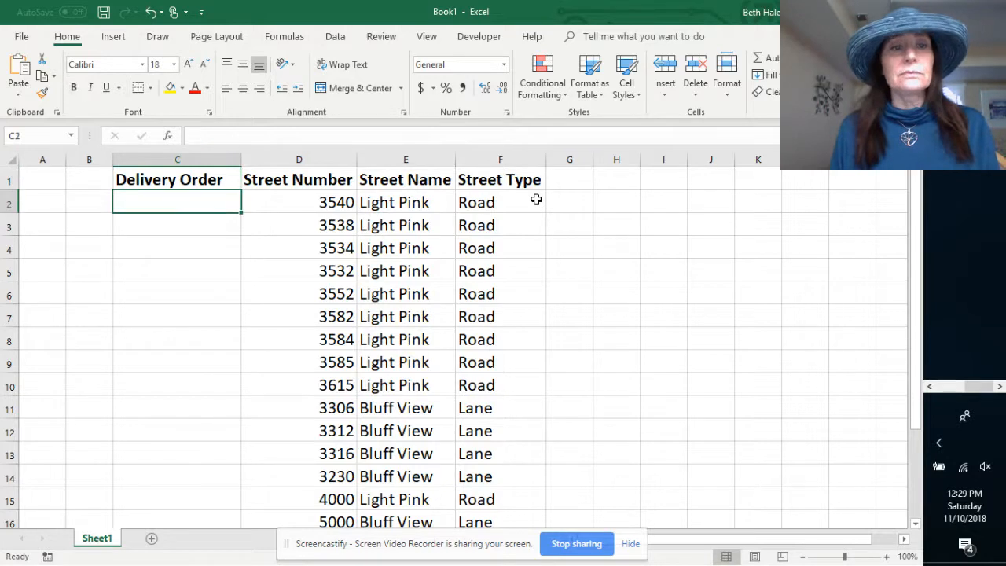
pyautogui.write('1')
pyautogui.press('Return')
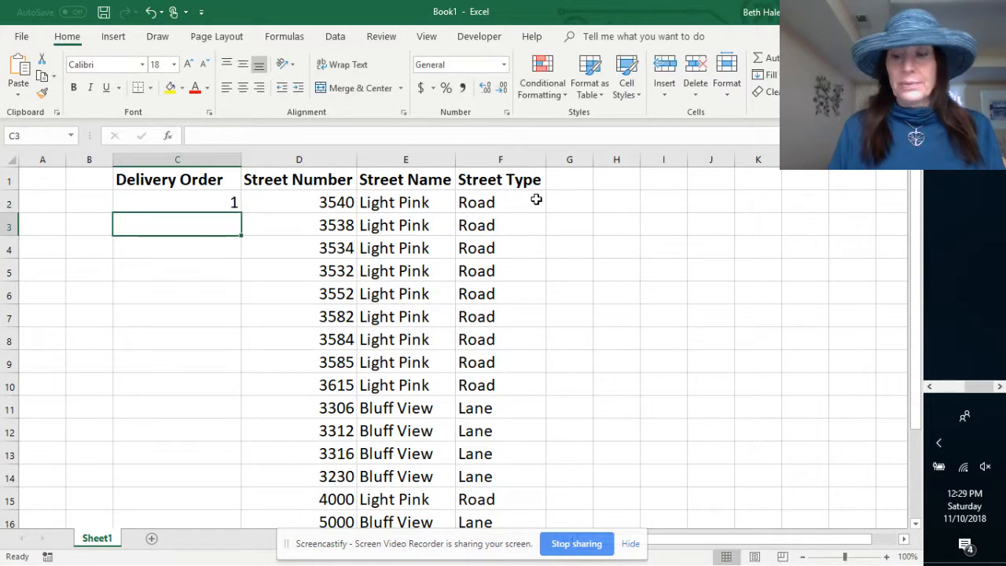
pyautogui.write('2')
pyautogui.press('Return')
pyautogui.write('3')
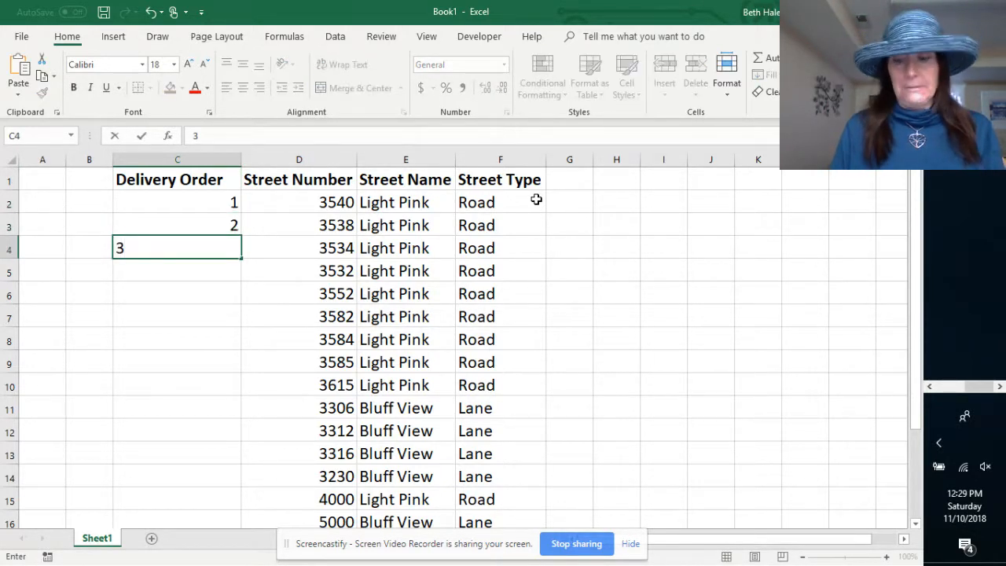
pyautogui.press('Return')
pyautogui.press('Up')
pyautogui.press('Up')
pyautogui.hotkey('shift', 'Down')
pyautogui.hotkey('shift', 'Down')
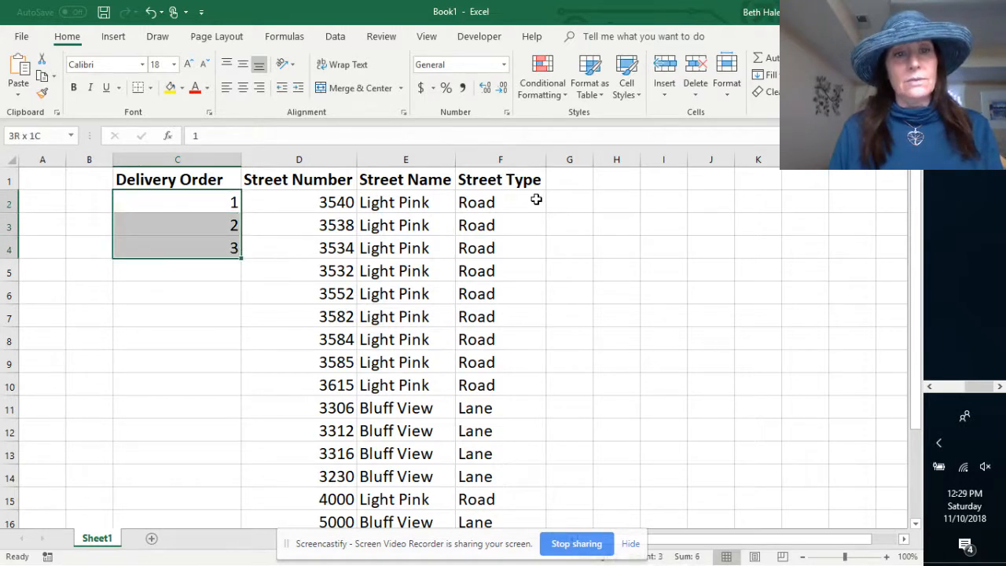
pyautogui.doubleClick(243, 258)
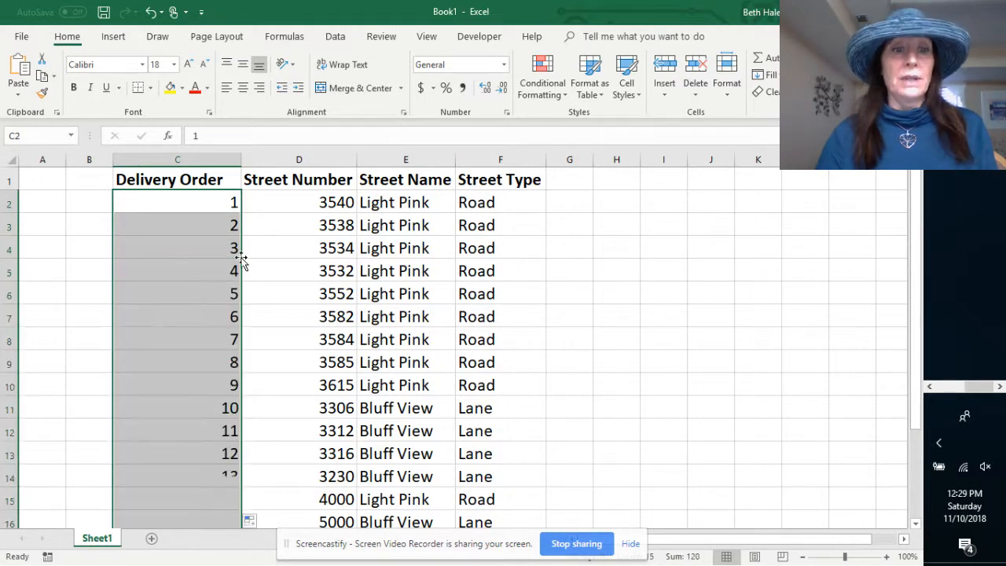
pyautogui.scroll(-1, 528, 351)
pyautogui.scroll(1, 529, 350)
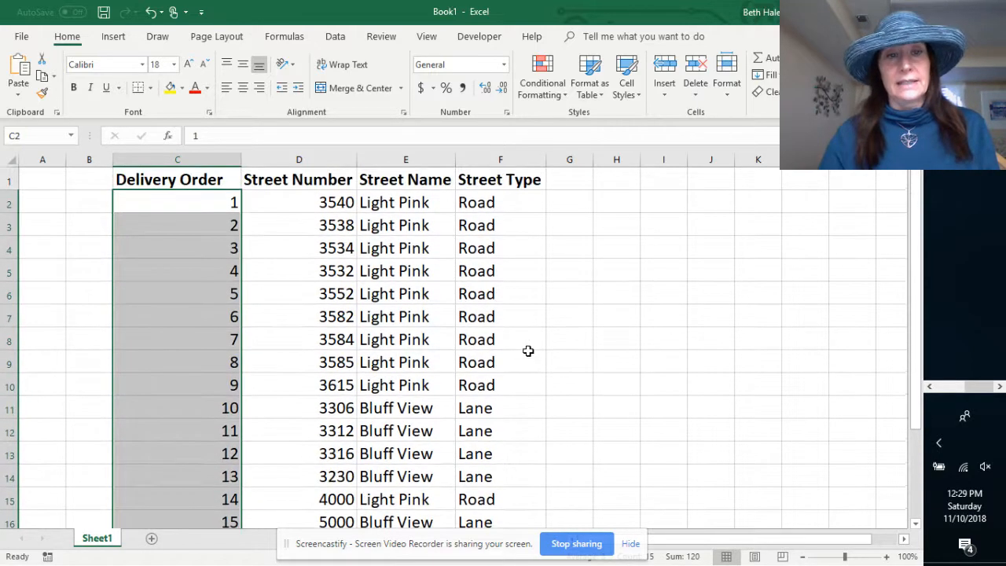
pyautogui.click(284, 331)
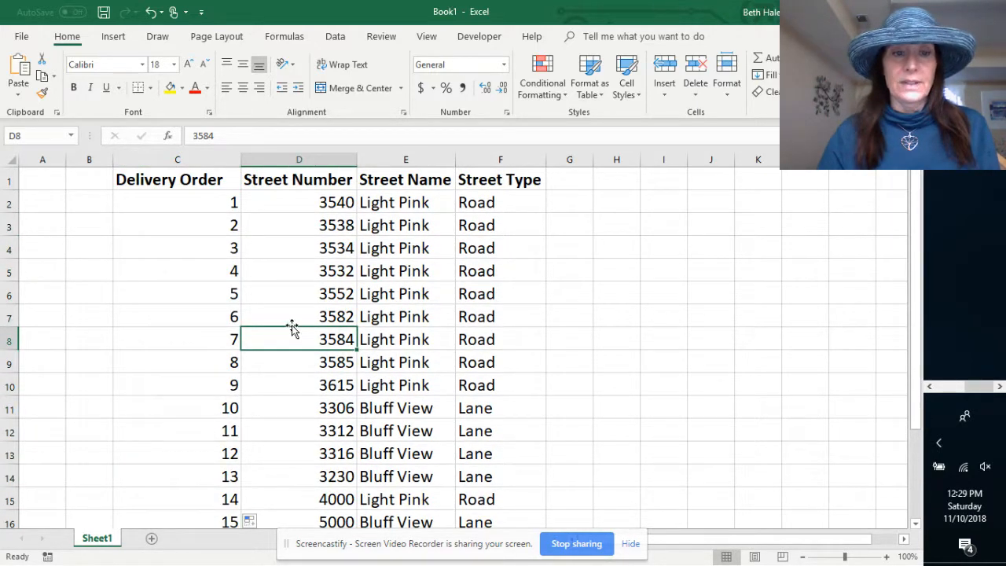
# Step: Insert two blank columns before Street Number, creating new columns D and E
pyautogui.scroll(-2, 271, 323)
pyautogui.scroll(2, 271, 323)
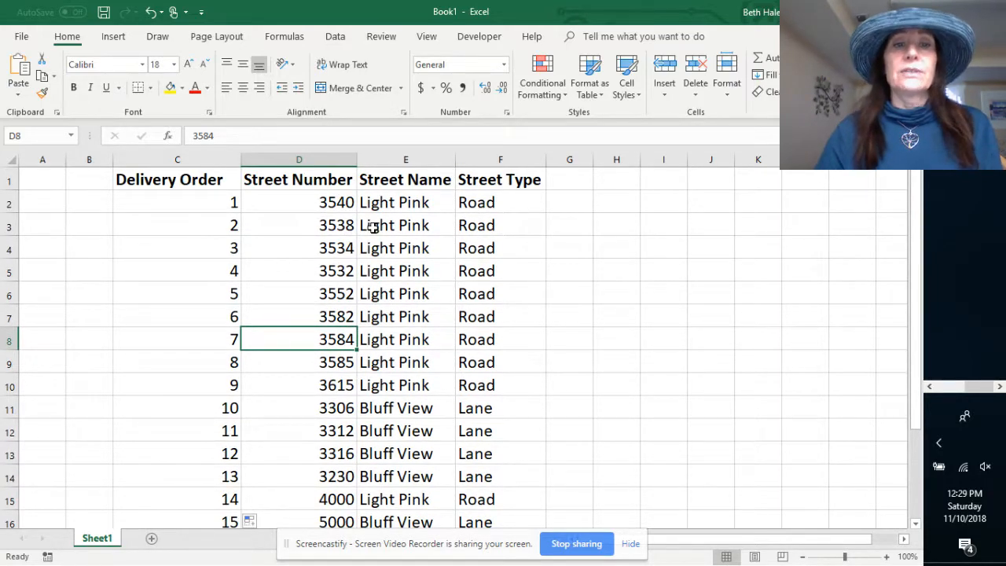
pyautogui.click(338, 160)
pyautogui.rightClick(337, 161)
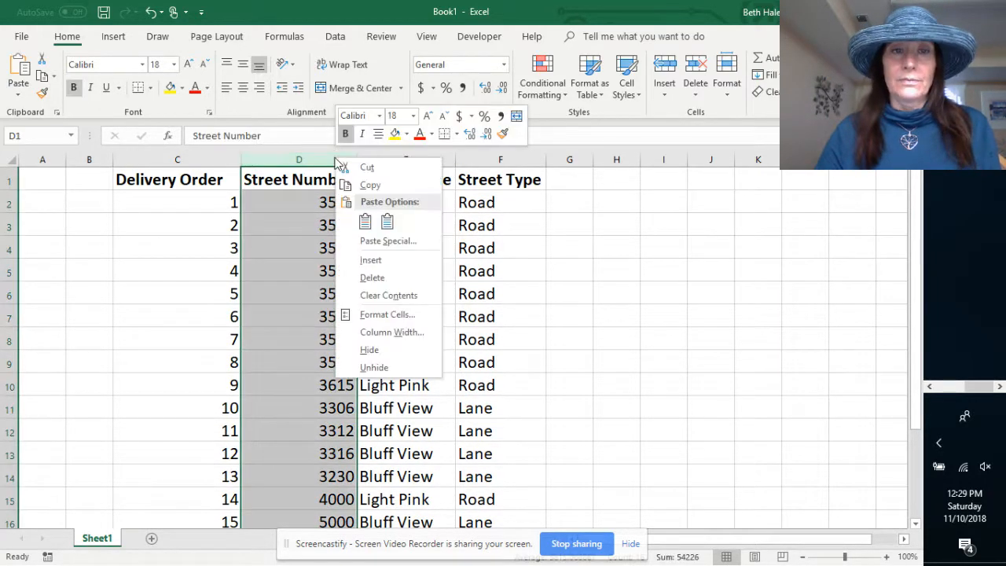
pyautogui.click(371, 264)
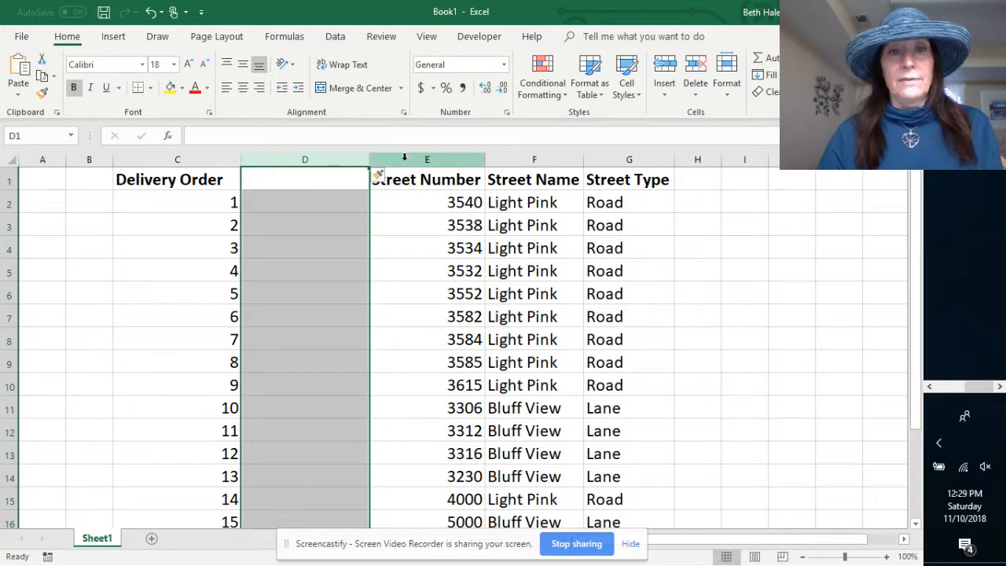
pyautogui.click(404, 157)
pyautogui.rightClick(405, 160)
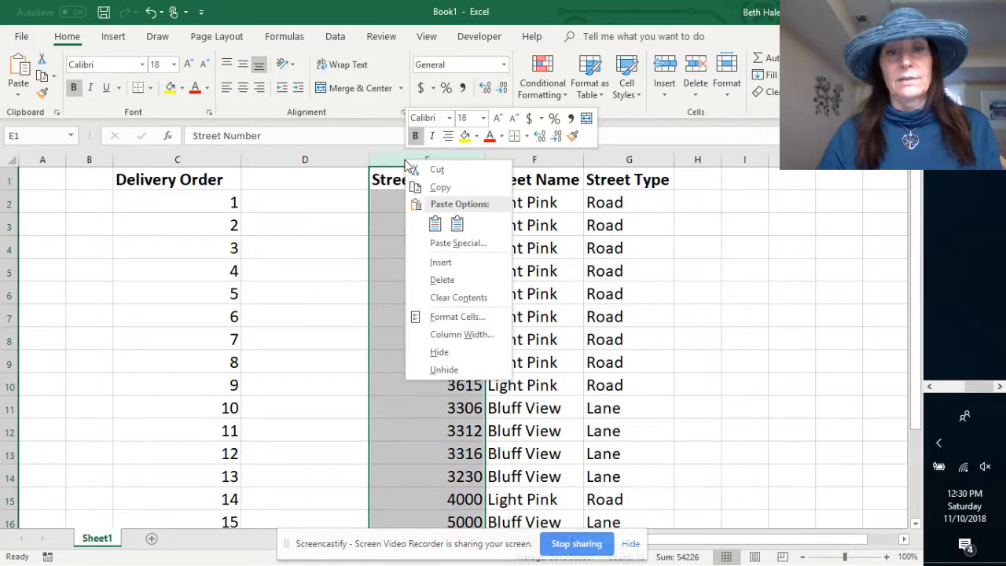
pyautogui.click(450, 264)
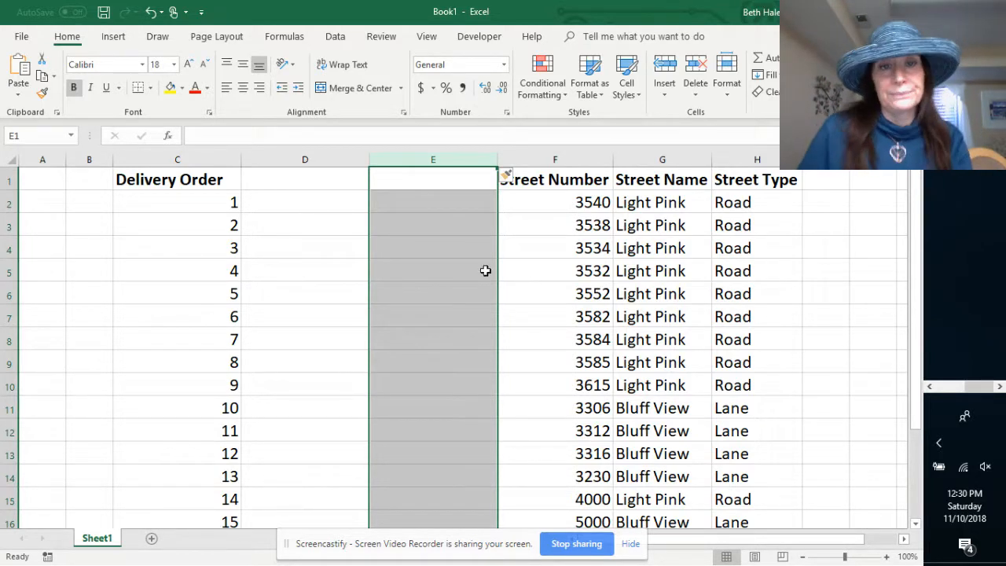
# Step: Enter the headings 'Last Name' in D1 and 'First Name' in E1
pyautogui.click(328, 187)
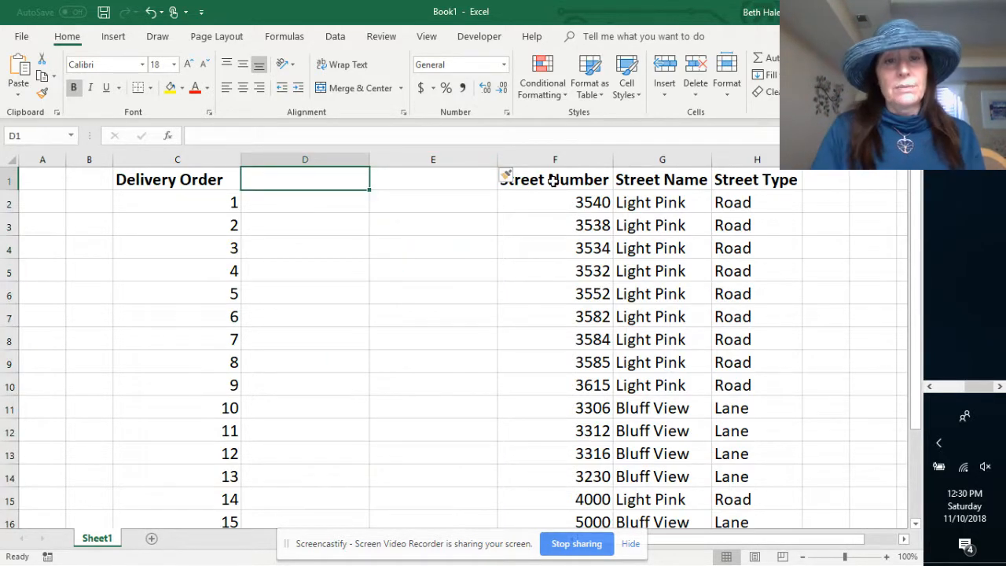
pyautogui.write('Last Name')
pyautogui.press('Return')
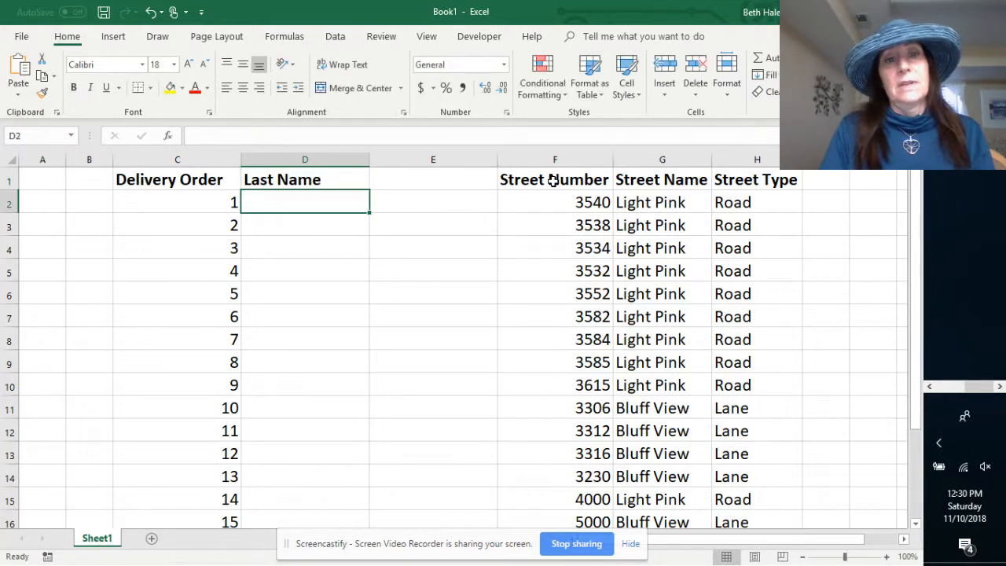
pyautogui.press('Up')
pyautogui.press('Right')
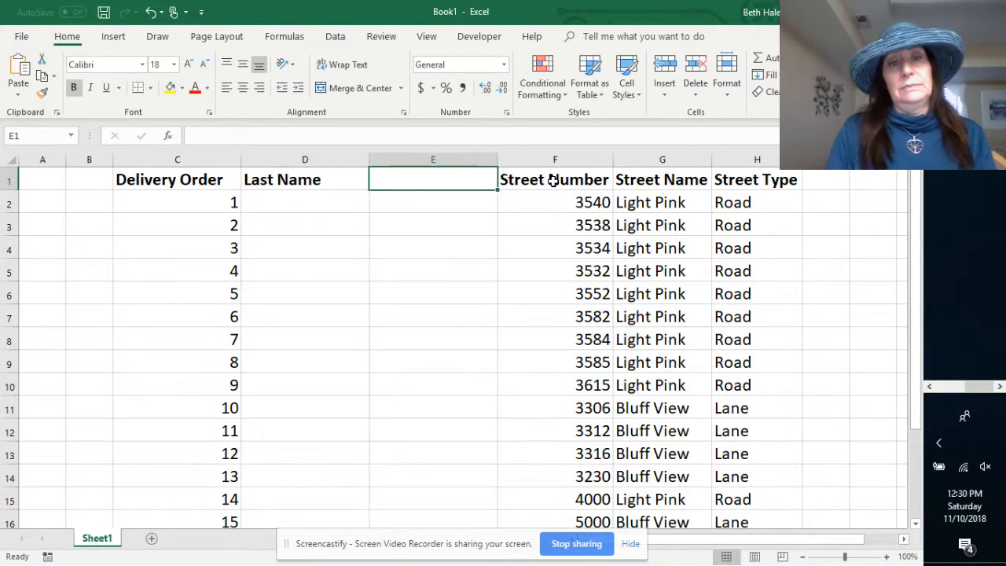
pyautogui.write('First Name')
pyautogui.press('Return')
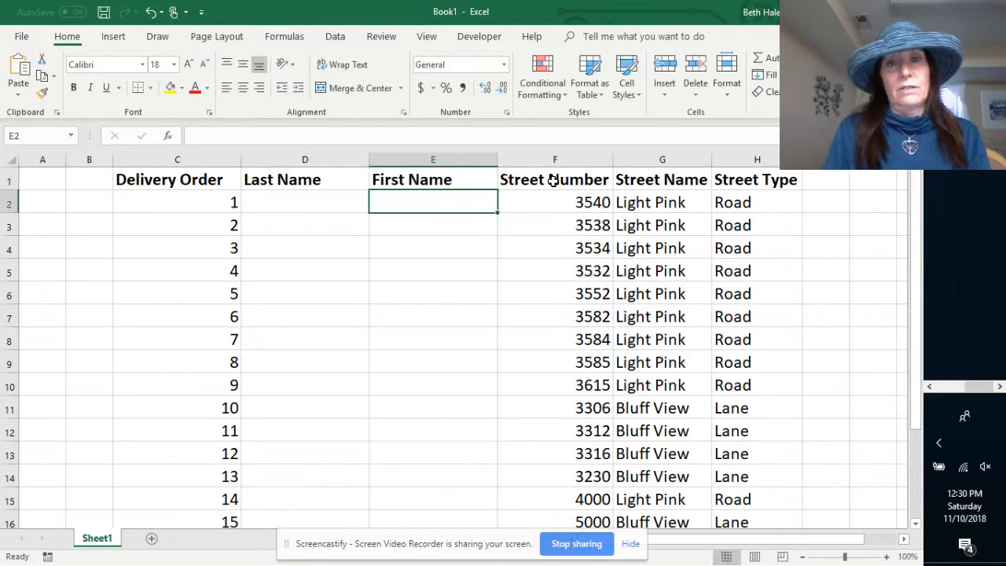
# Step: Enter delivery 1's surname in cell D2
pyautogui.press('Left')
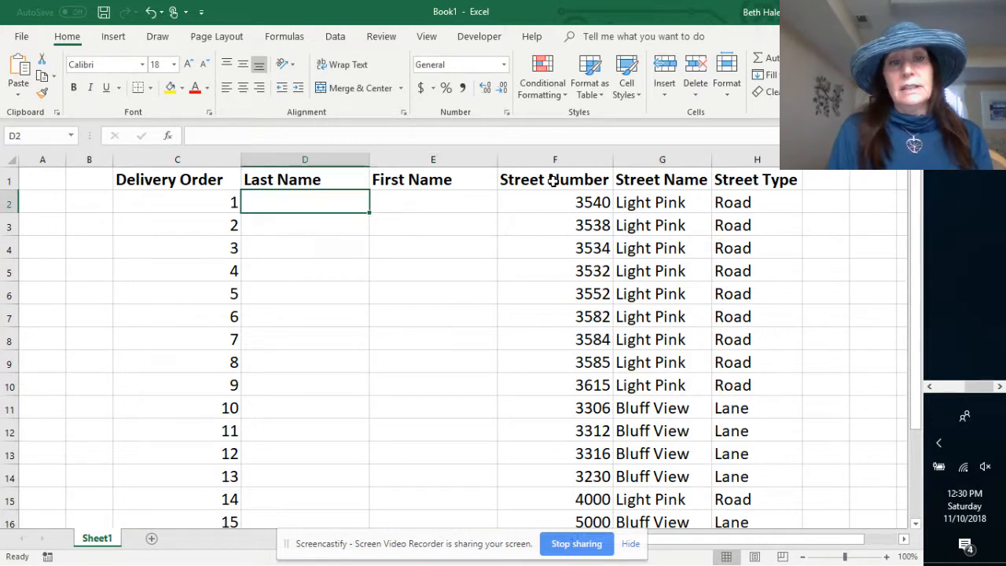
pyautogui.write('Smith')
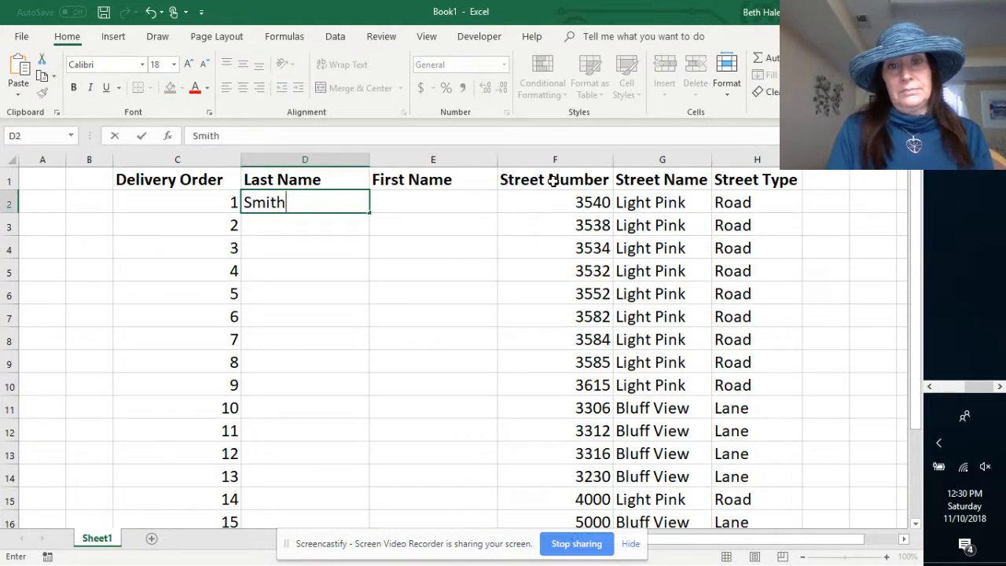
pyautogui.press('Return')
pyautogui.press('Up')
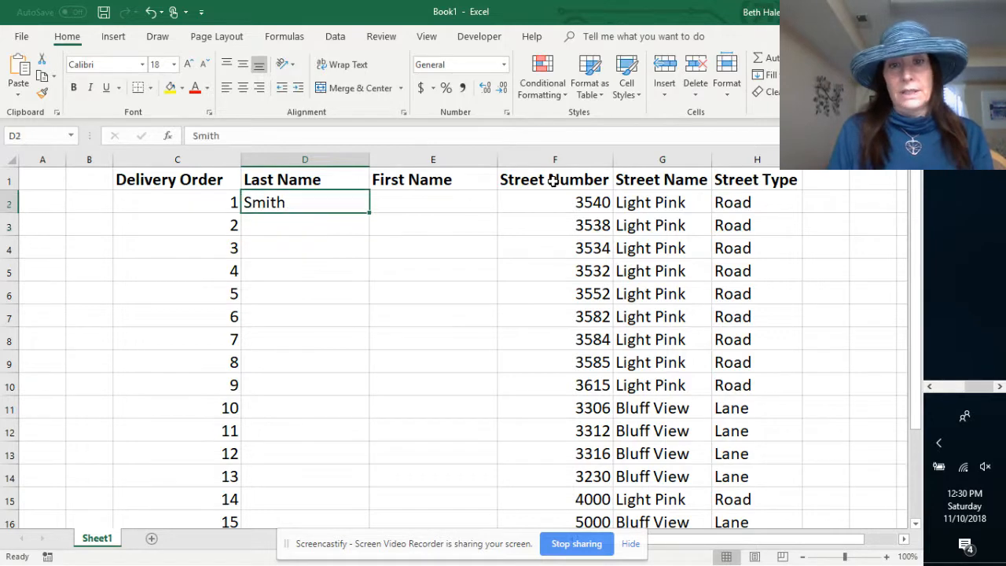
pyautogui.press('Right')
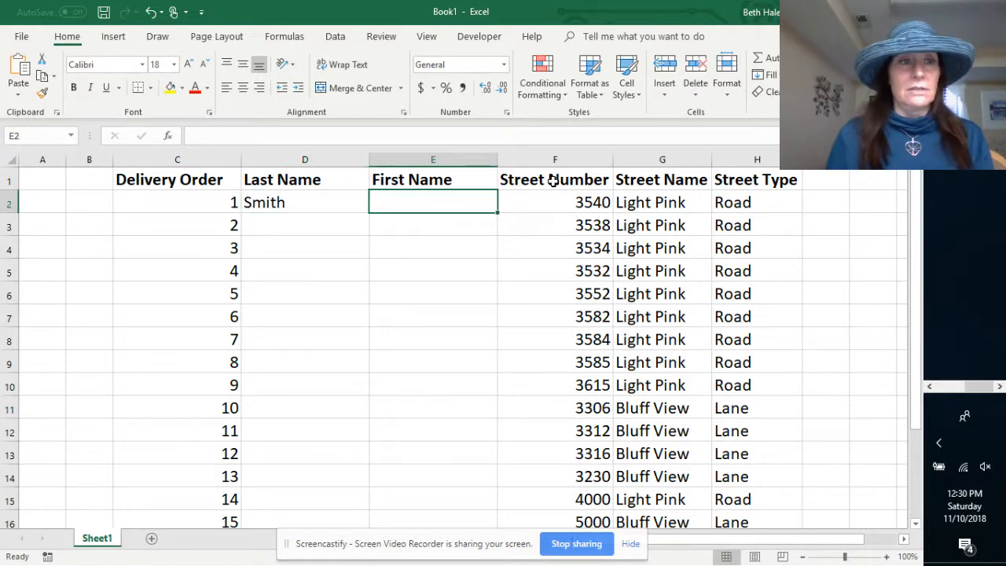
# Step: In Excel Options > Advanced, set the after-Enter move direction from Down to Right
pyautogui.click(24, 39)
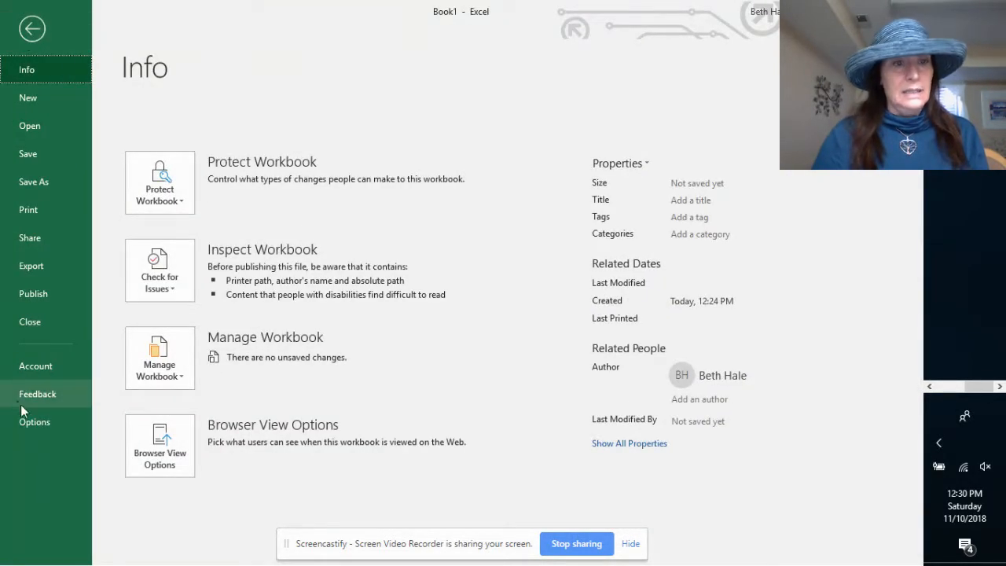
pyautogui.press('Escape')
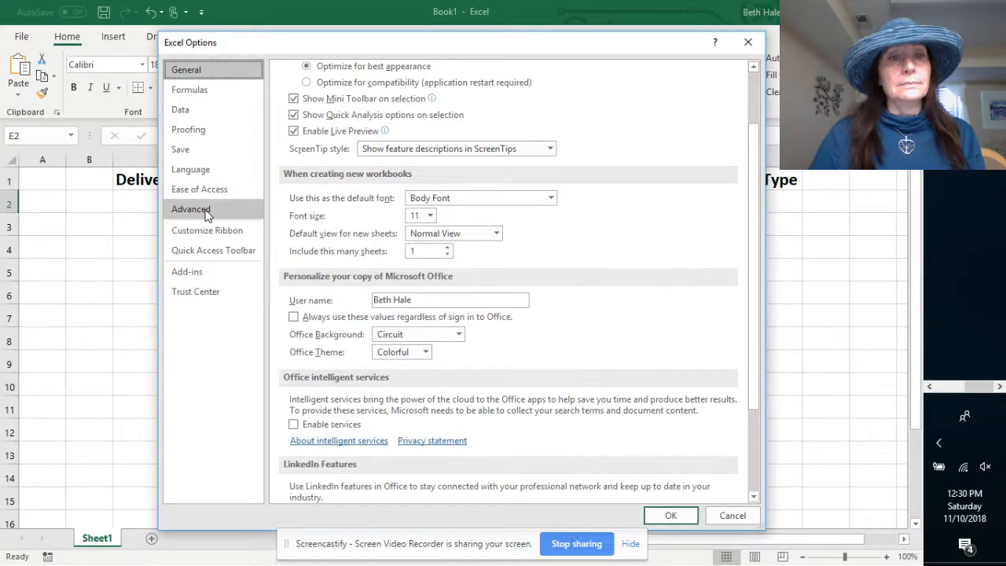
pyautogui.click(191, 209)
pyautogui.click(386, 149)
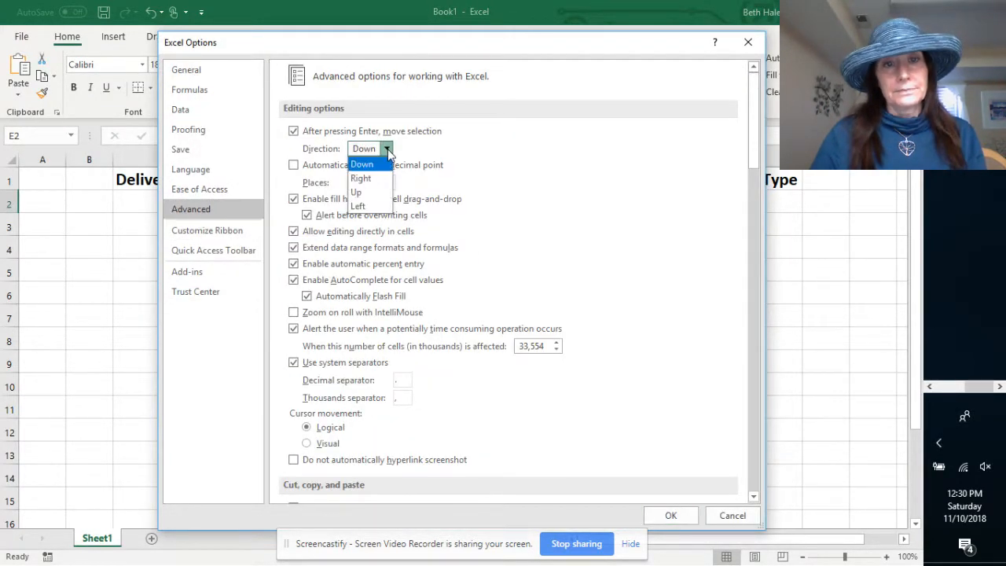
pyautogui.click(382, 175)
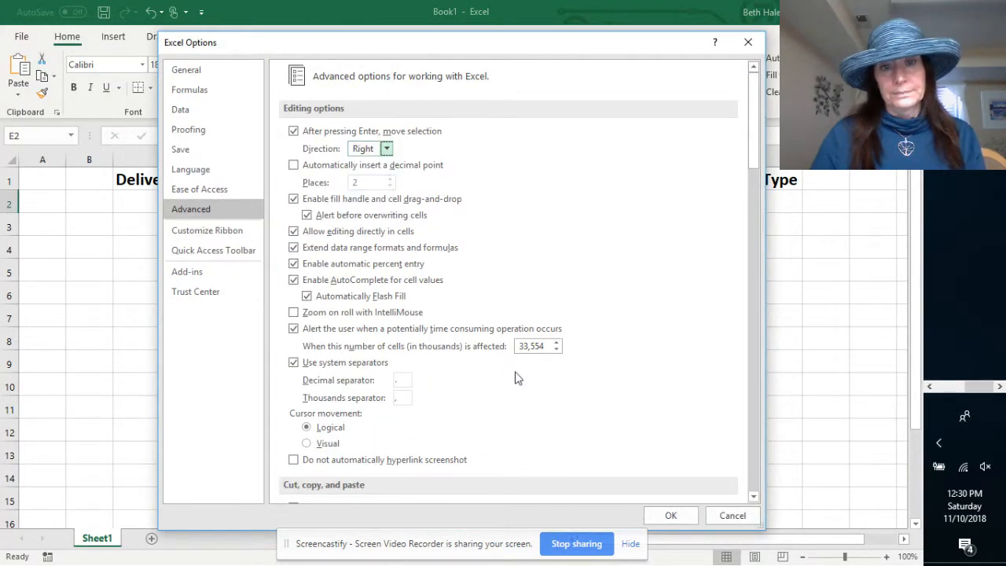
pyautogui.click(671, 518)
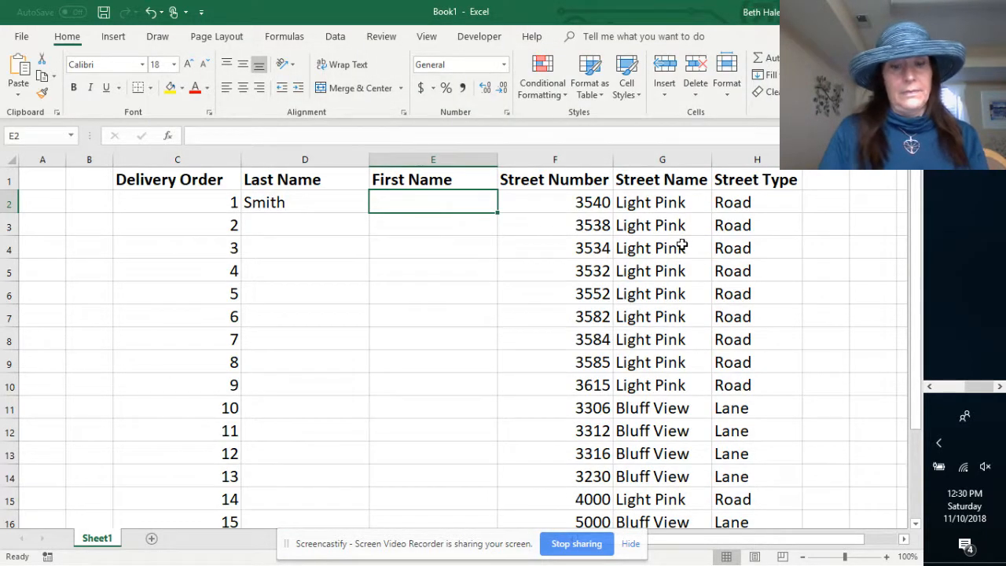
# Step: Enter delivery 1's first name in cell E2
pyautogui.write('Jonathan')
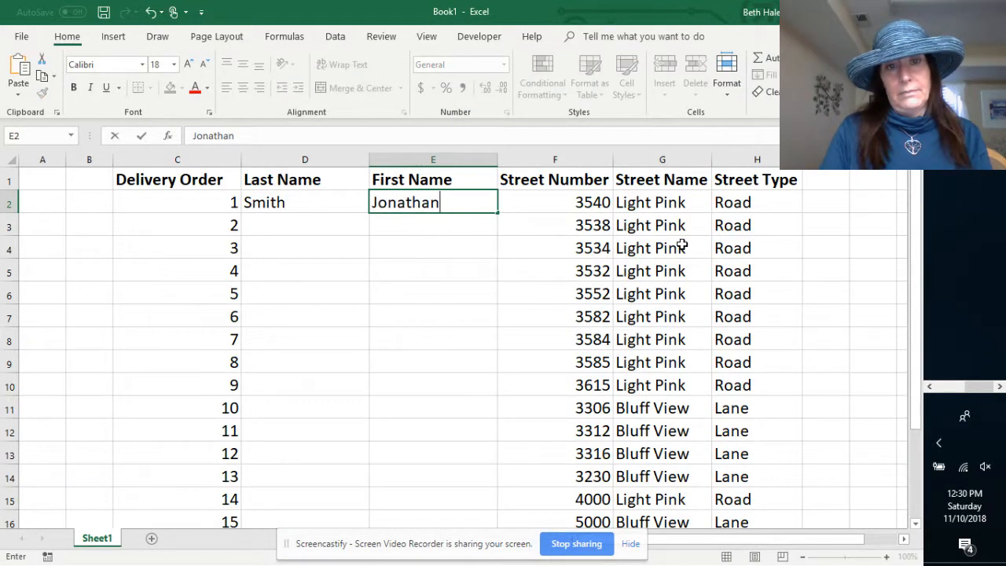
pyautogui.press('Return')
pyautogui.press('Down')
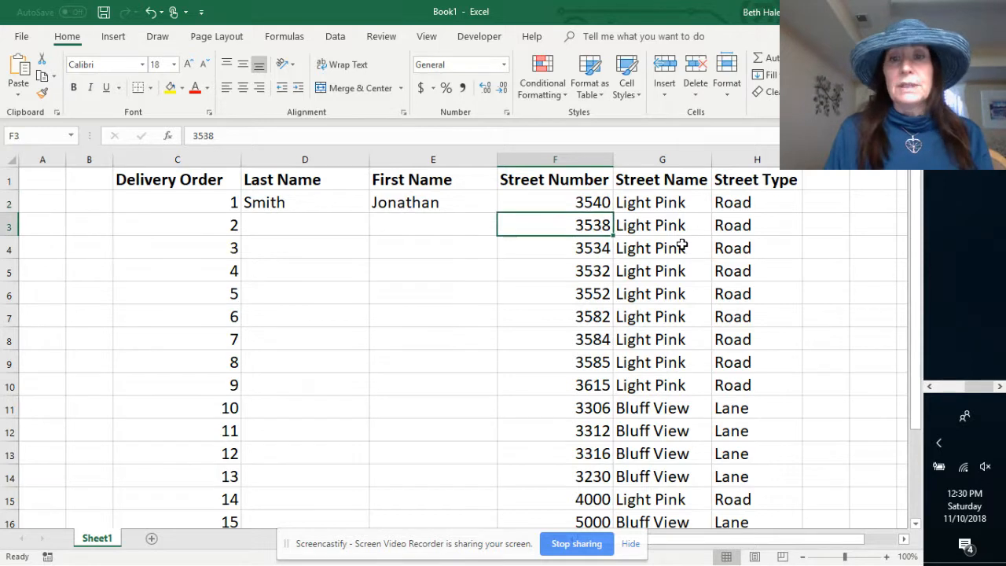
pyautogui.press('Left')
pyautogui.press('Down')
pyautogui.press('Up')
pyautogui.press('Left')
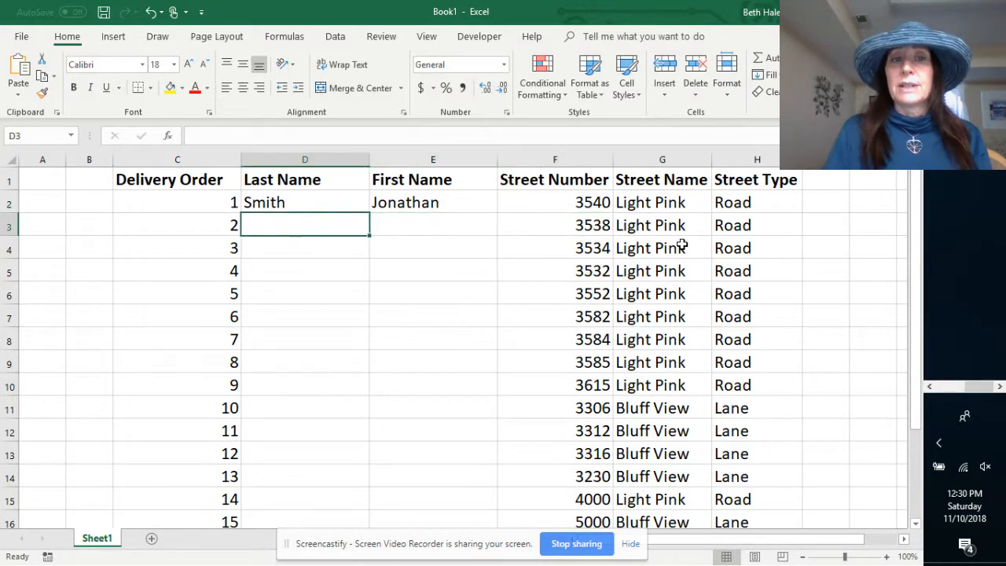
# Step: Fill in delivery 2's last and first names in D3 and E3
pyautogui.write('Jones')
pyautogui.press('Tab')
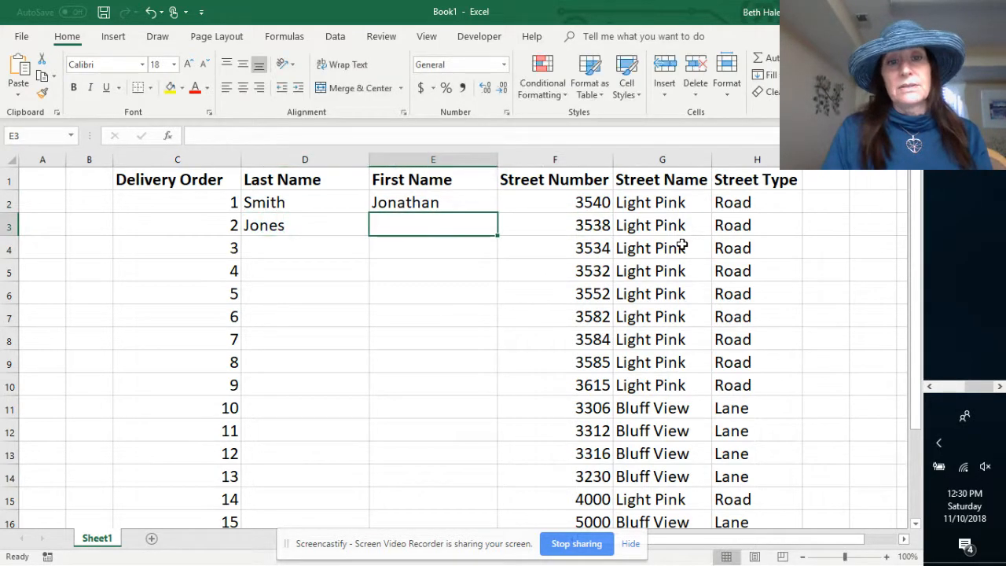
pyautogui.write('William')
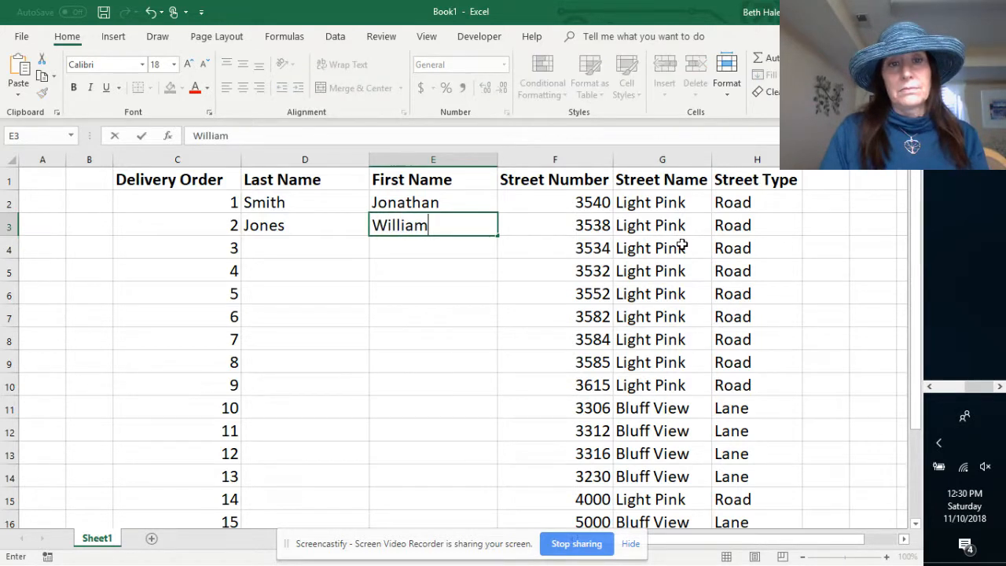
pyautogui.press('Tab')
pyautogui.press('Down')
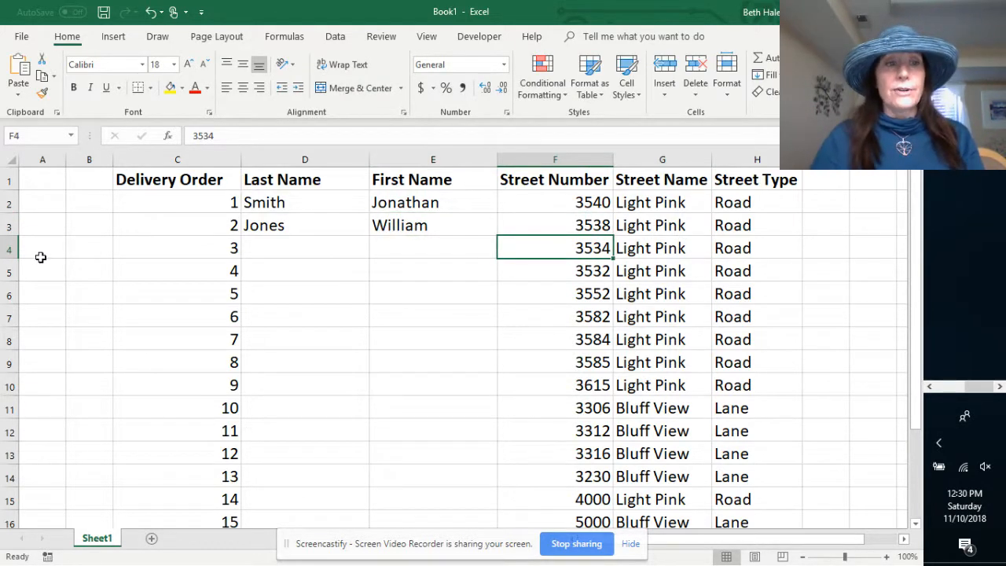
pyautogui.click(7, 252)
pyautogui.rightClick(8, 253)
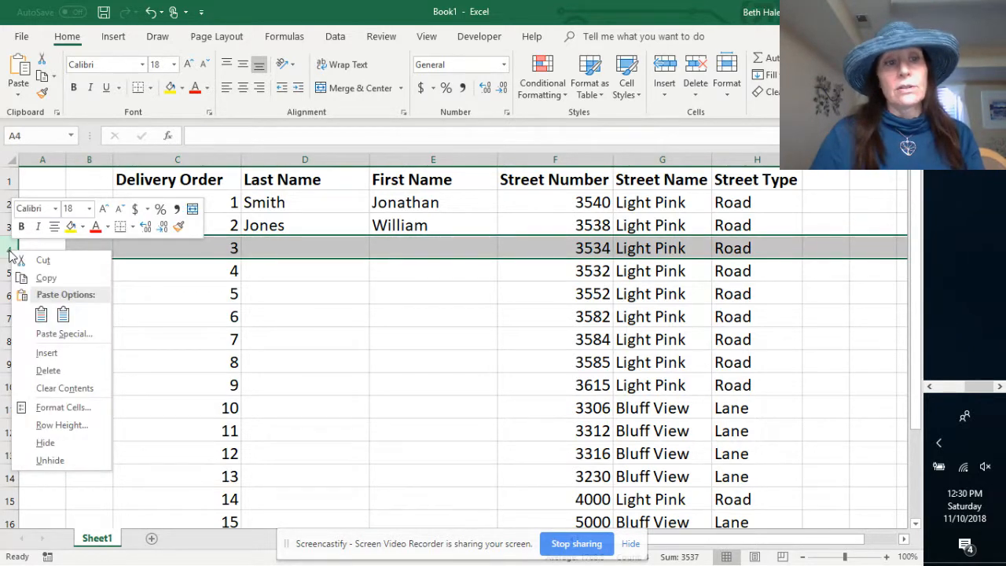
pyautogui.click(44, 353)
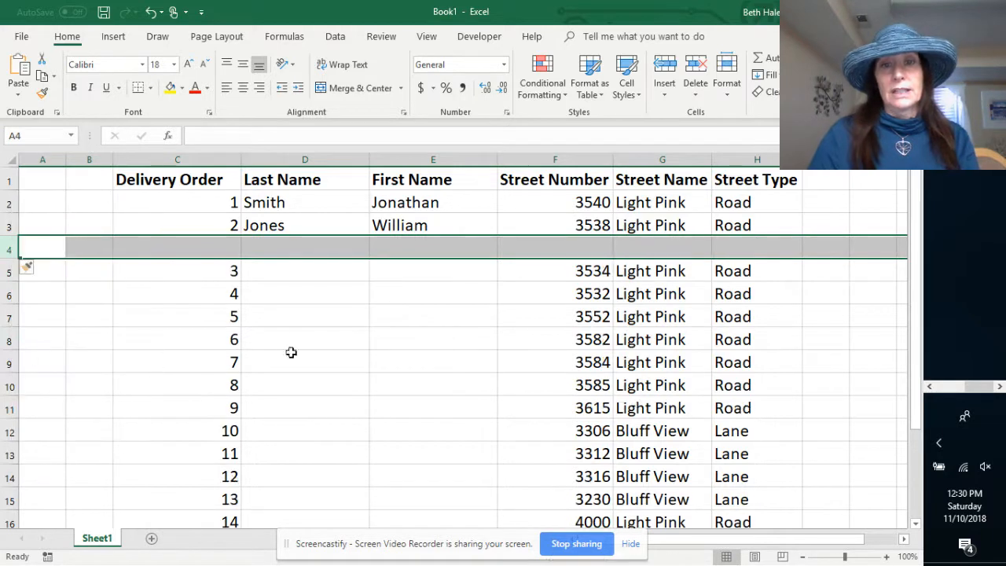
pyautogui.click(572, 254)
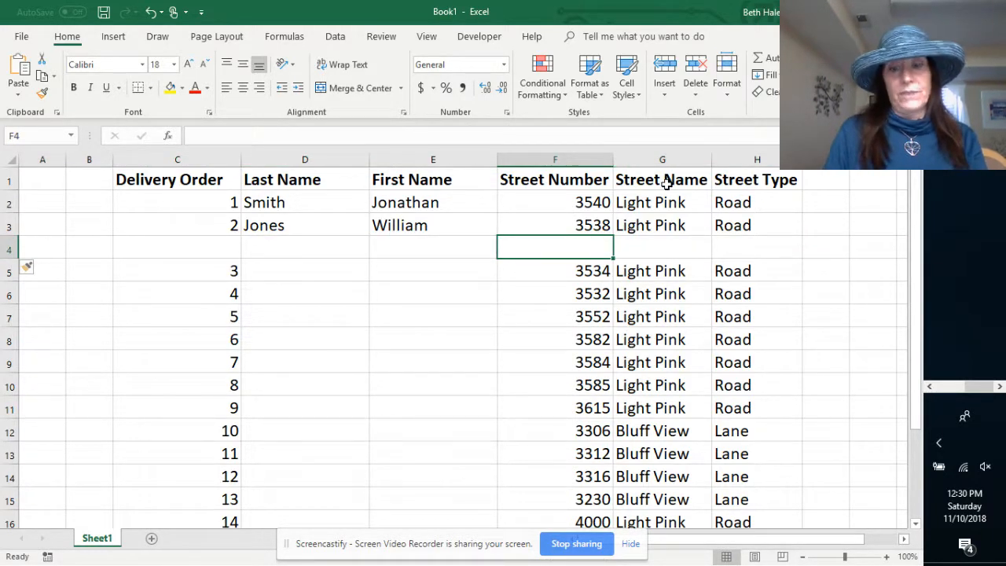
pyautogui.press('Up')
pyautogui.press('Left')
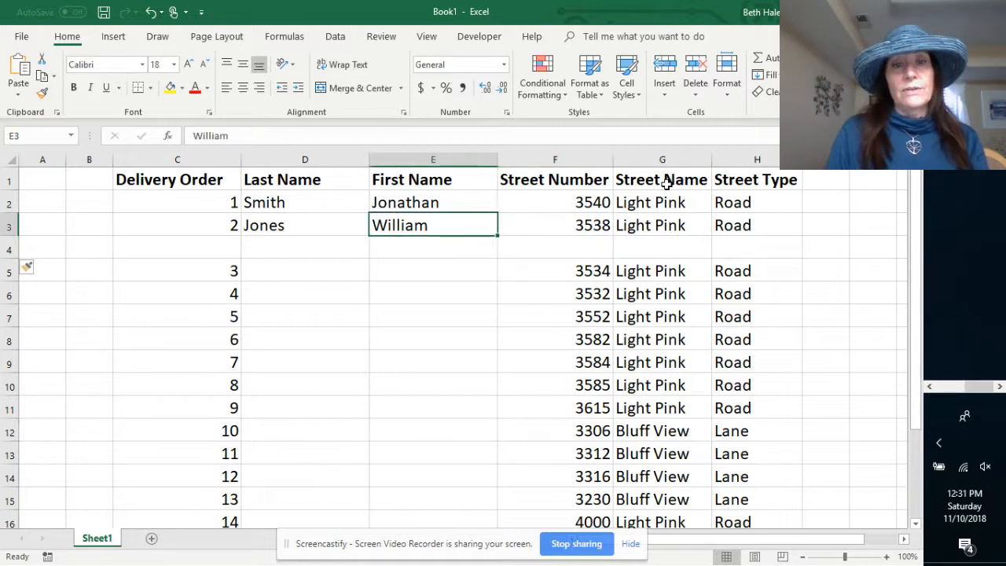
pyautogui.press('Left')
pyautogui.press('Down')
pyautogui.write('Jones')
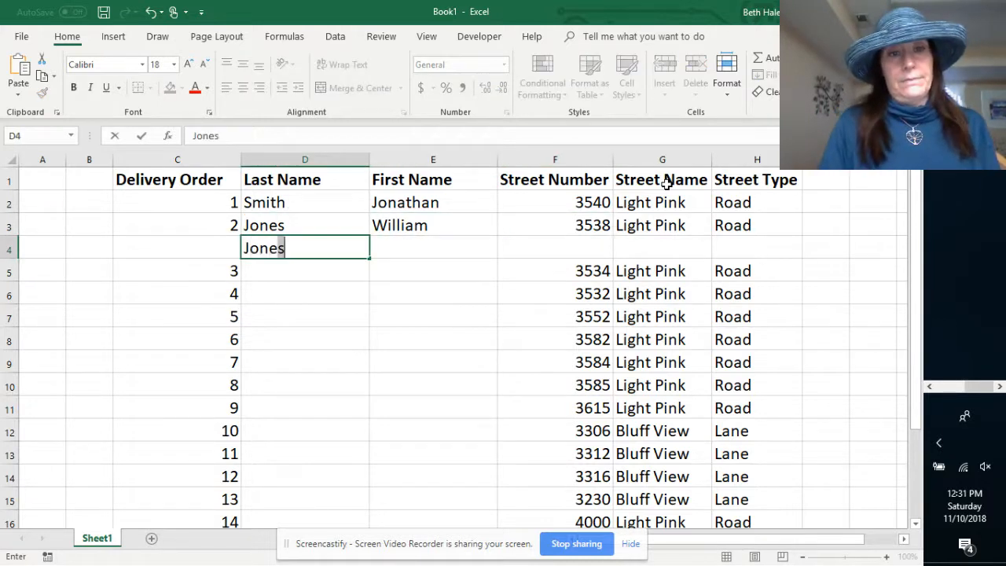
pyautogui.press('Tab')
pyautogui.write('Betty')
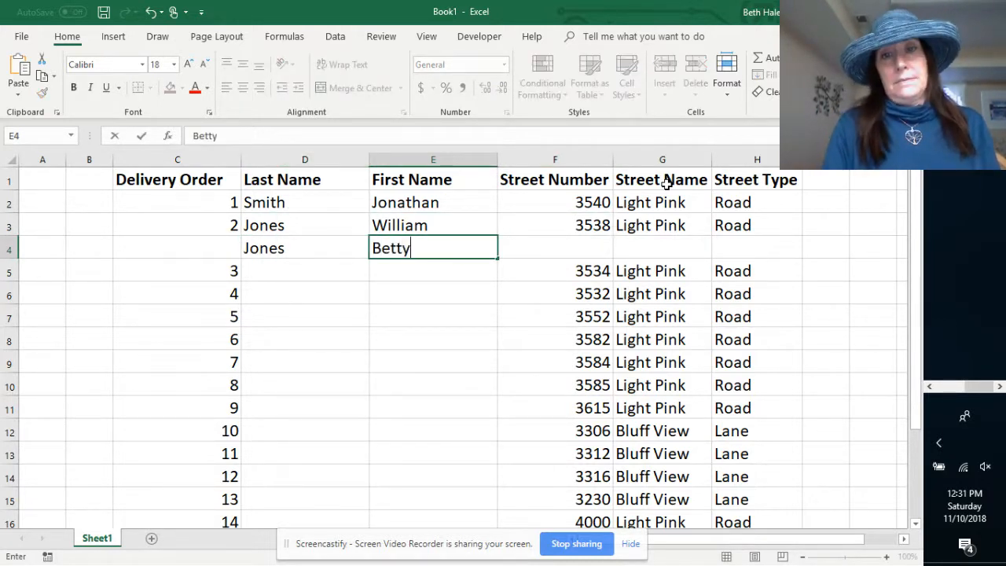
pyautogui.press('Tab')
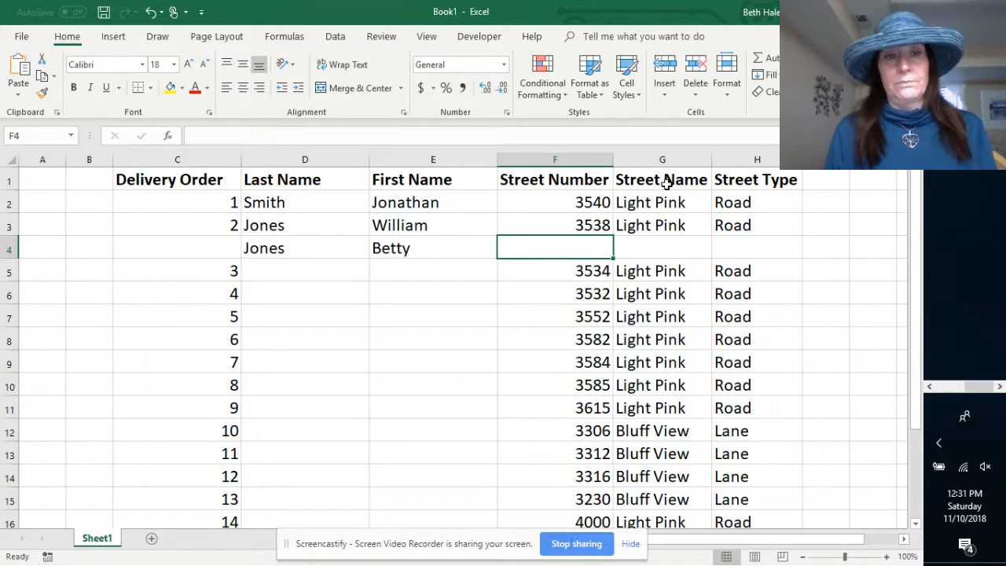
pyautogui.press('Down')
pyautogui.press('Down')
pyautogui.press('Left')
pyautogui.press('Left')
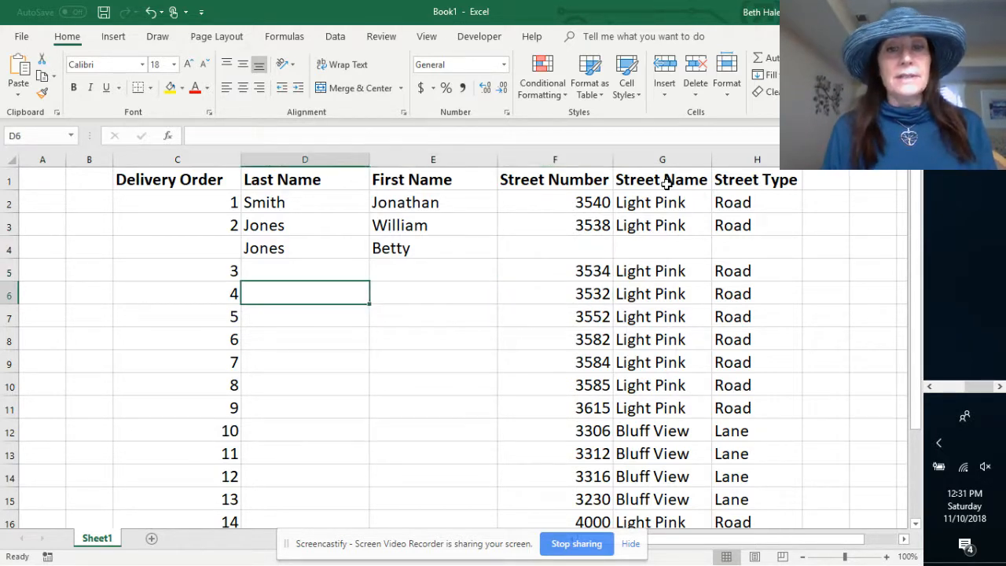
pyautogui.press('F4')
pyautogui.press('F4')
pyautogui.press('F4')
pyautogui.press('F4')
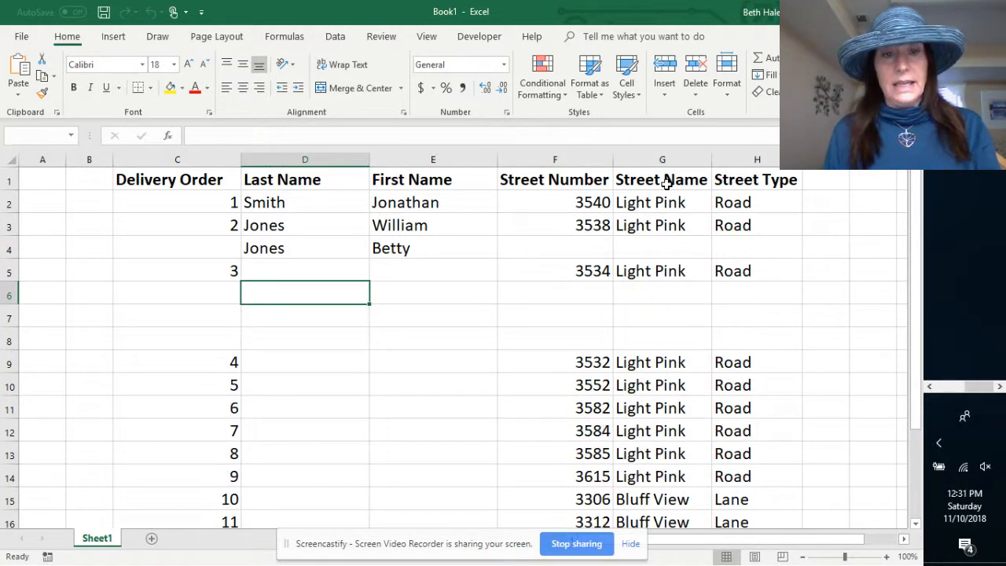
pyautogui.hotkey('ctrl', 'z')
pyautogui.hotkey('ctrl', 'z')
pyautogui.hotkey('ctrl', 'z')
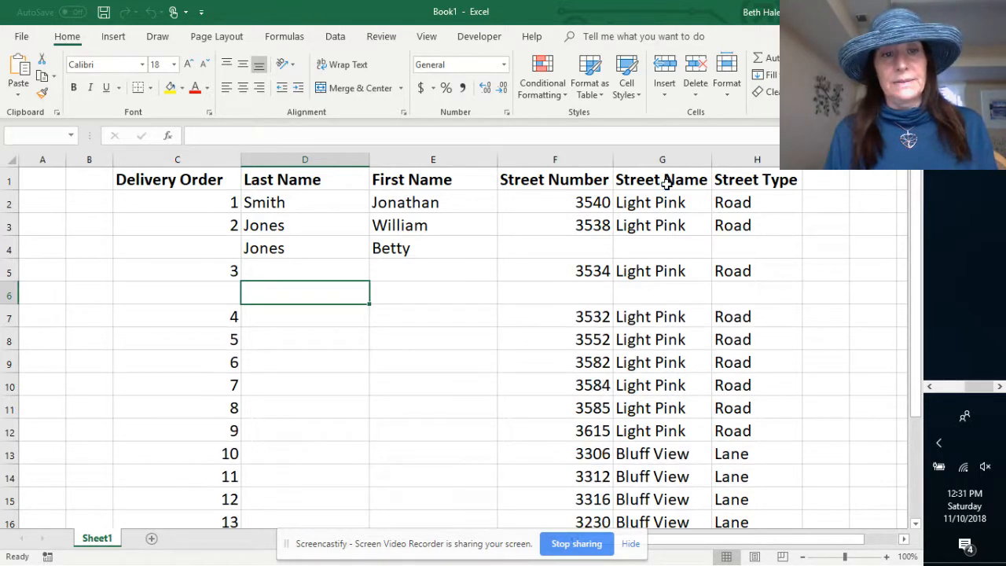
pyautogui.hotkey('ctrl', 'z')
pyautogui.press('Up')
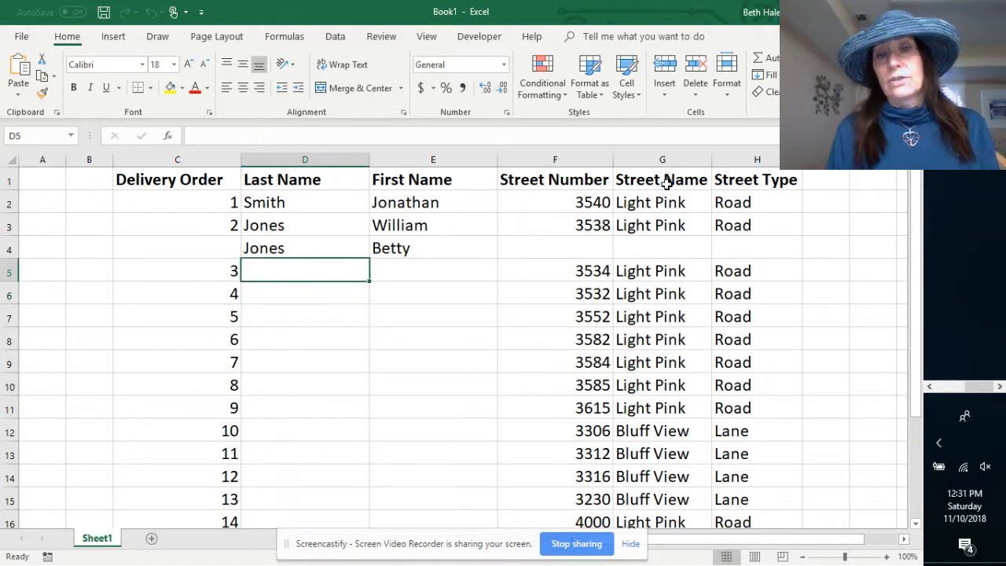
pyautogui.press('Down')
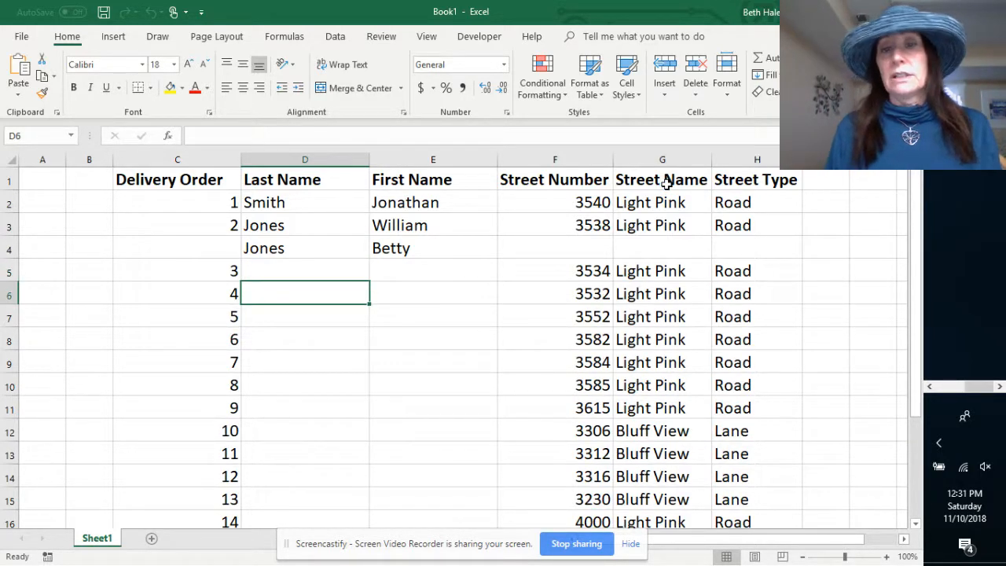
pyautogui.press('Right')
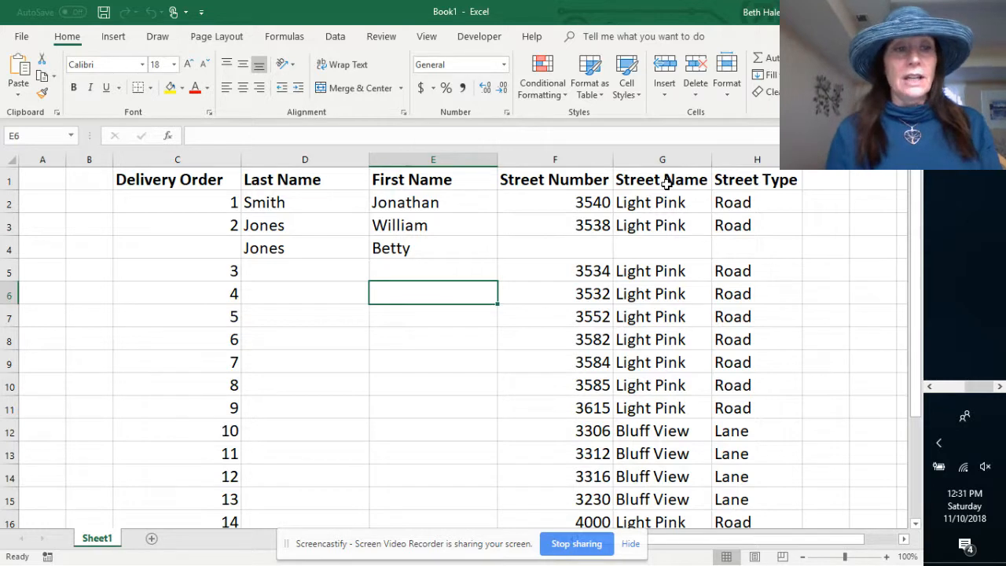
pyautogui.click(11, 316)
pyautogui.rightClick(14, 318)
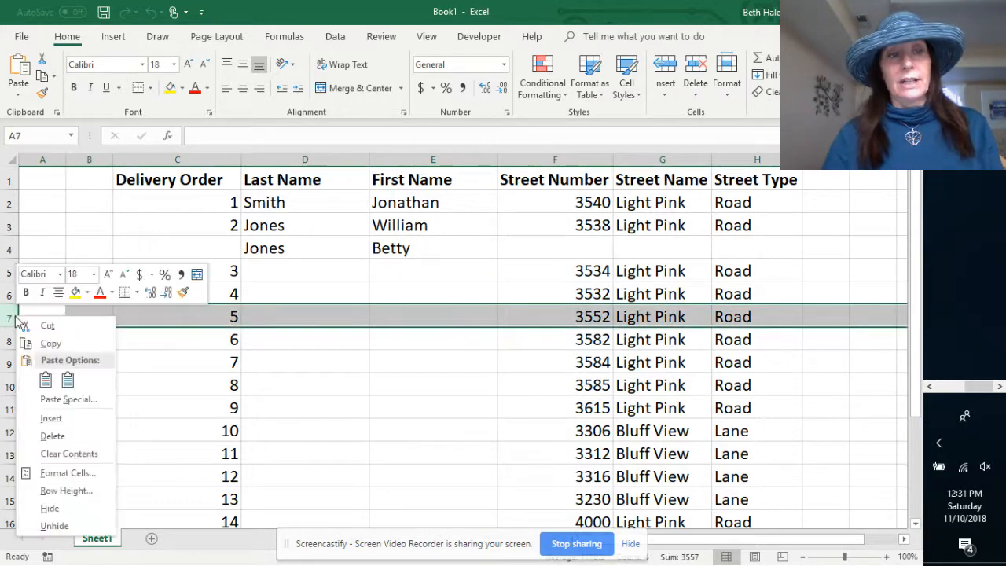
pyautogui.press('Escape')
pyautogui.click(335, 401)
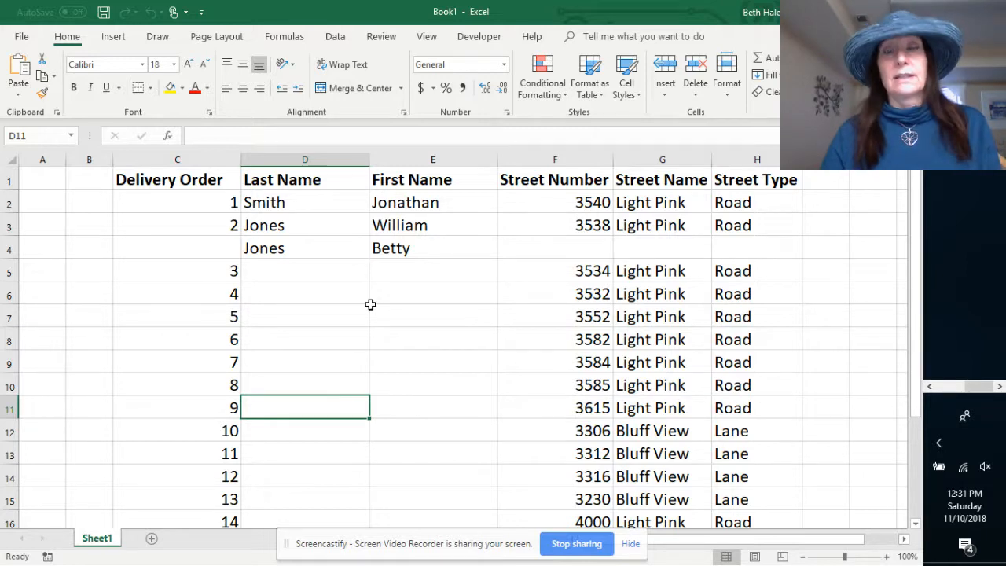
pyautogui.click(351, 271)
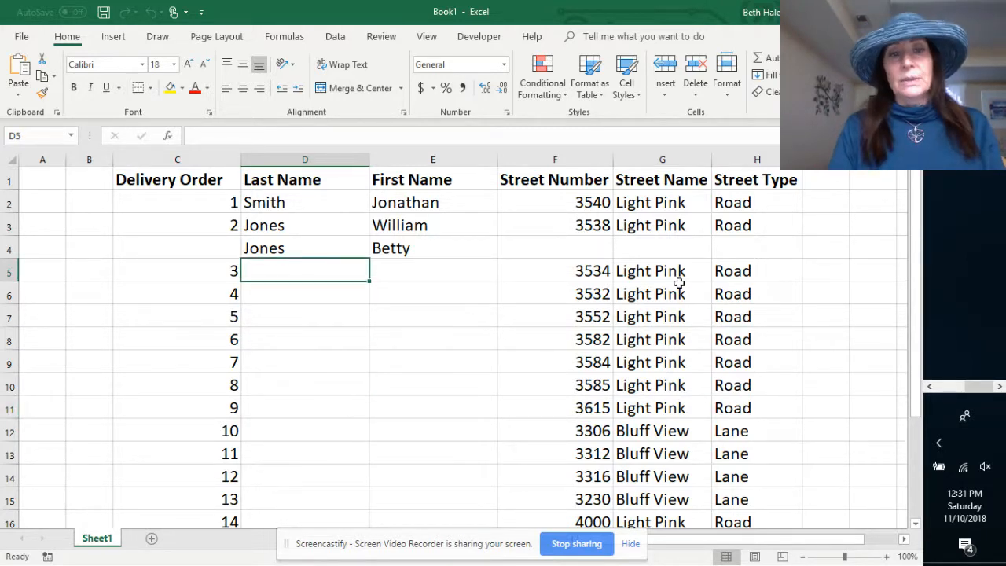
pyautogui.scroll(-20, 679, 283)
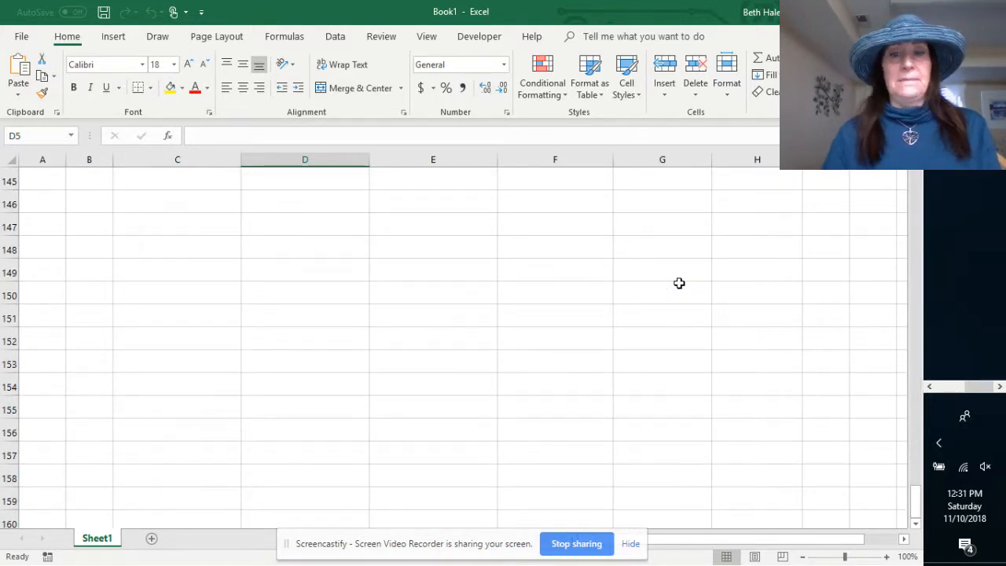
pyautogui.scroll(20, 679, 283)
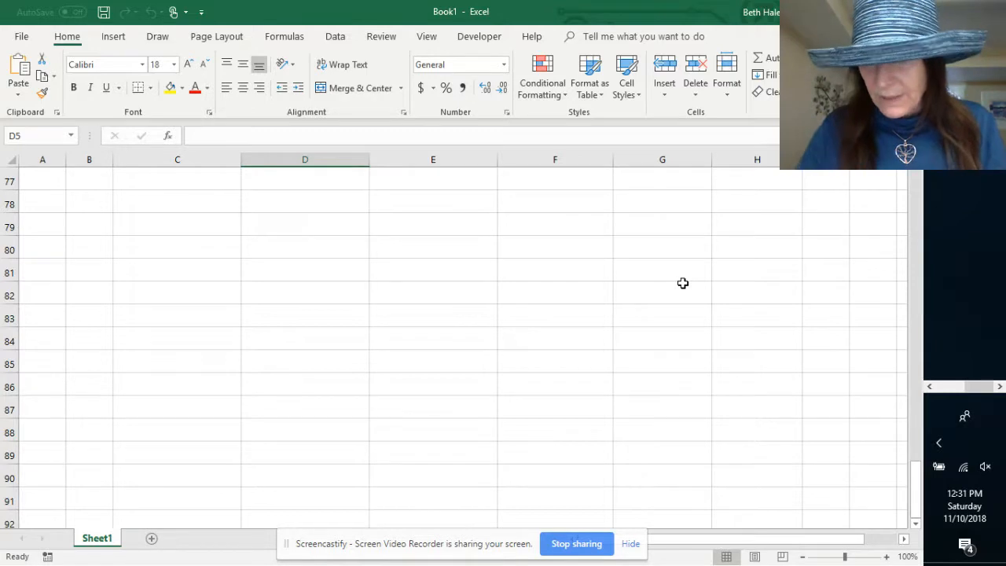
pyautogui.hotkey('ctrl', 'Home')
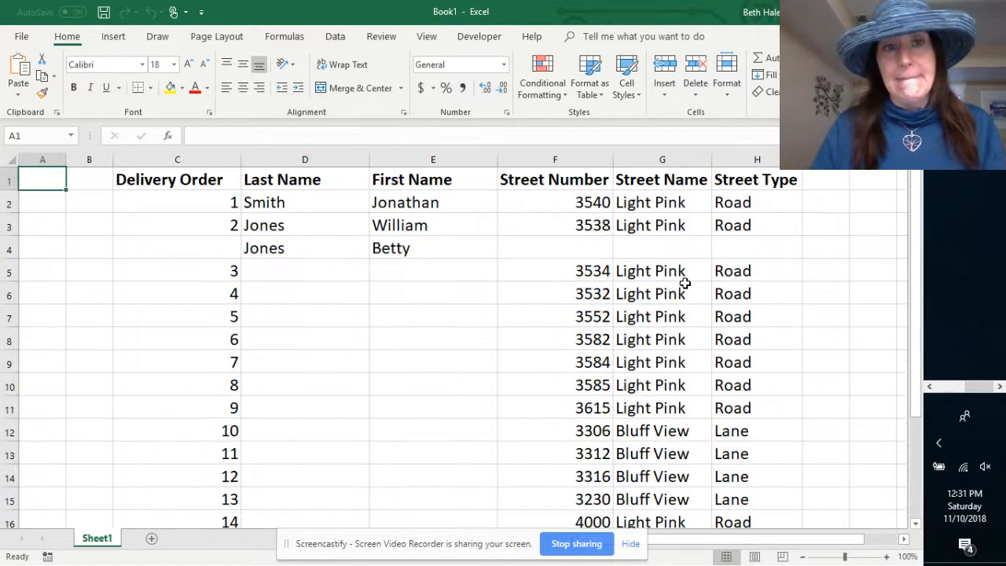
pyautogui.click(313, 280)
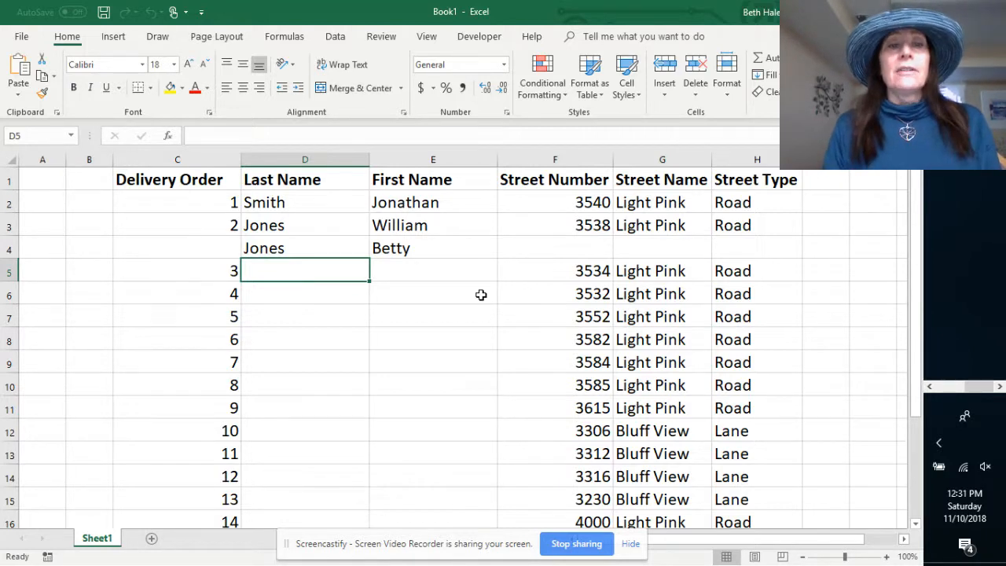
# Step: Enter stop 3's last and first names in D5 and E5
pyautogui.write('Wilson')
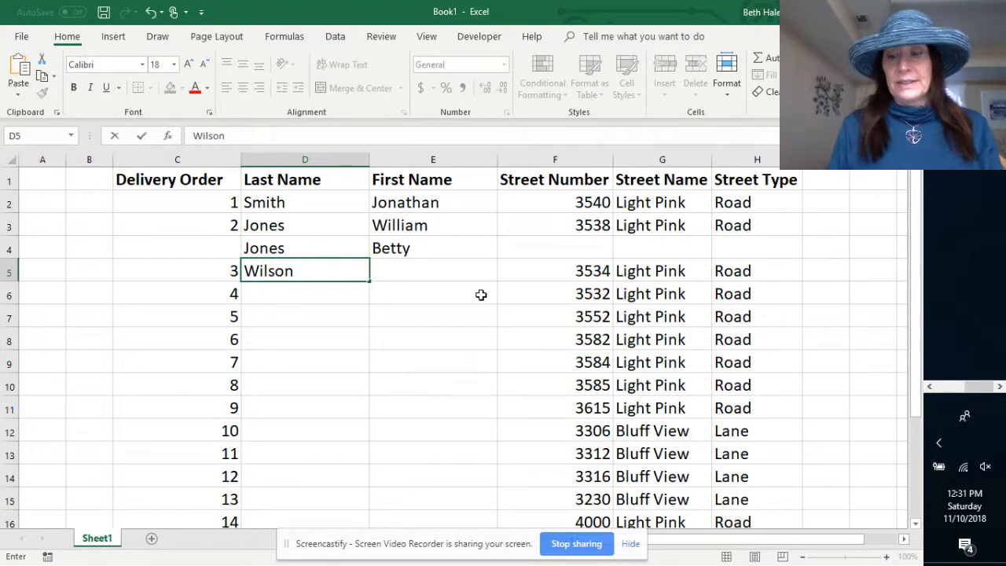
pyautogui.press('Tab')
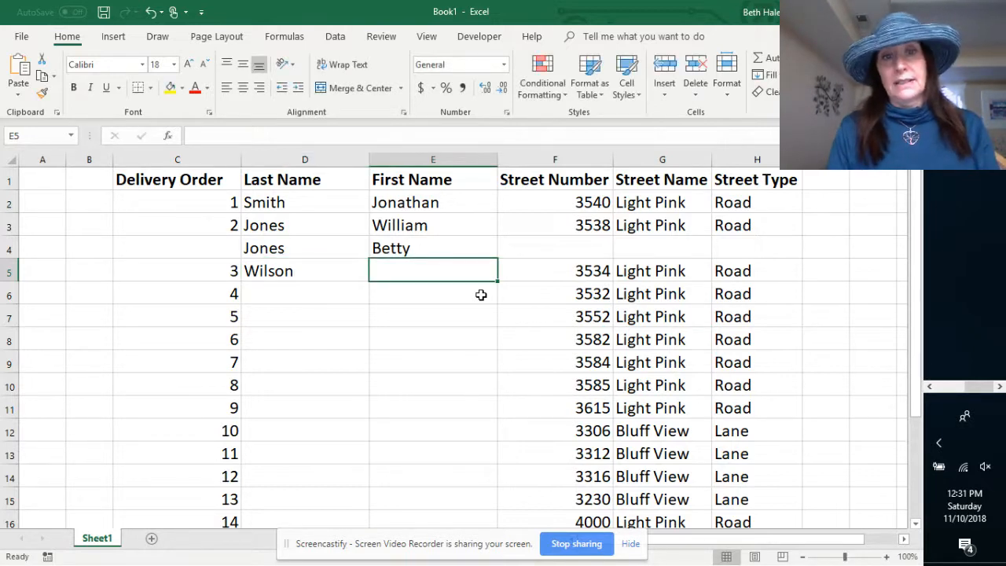
pyautogui.write('Tom')
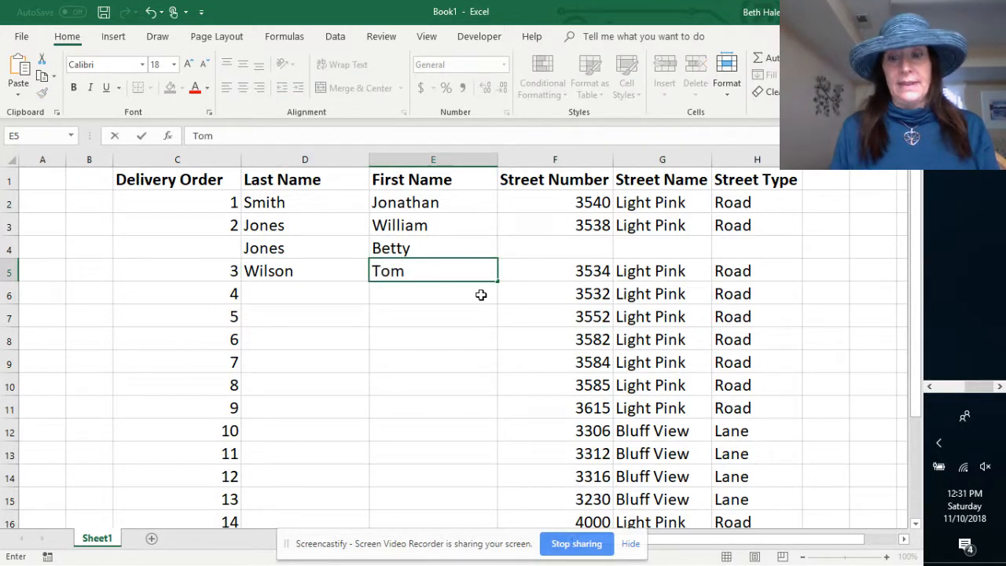
pyautogui.click(482, 295)
# Step: Insert two blank rows above row 6
pyautogui.press('Left')
pyautogui.press('Left')
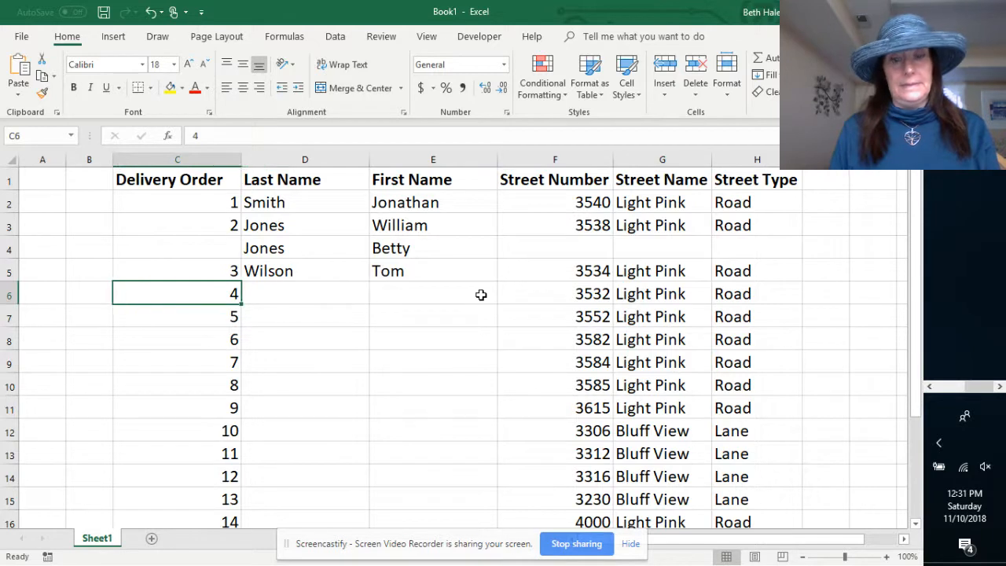
pyautogui.hotkey('ctrl', 'i')
pyautogui.hotkey('ctrl', 'i')
pyautogui.press('Right')
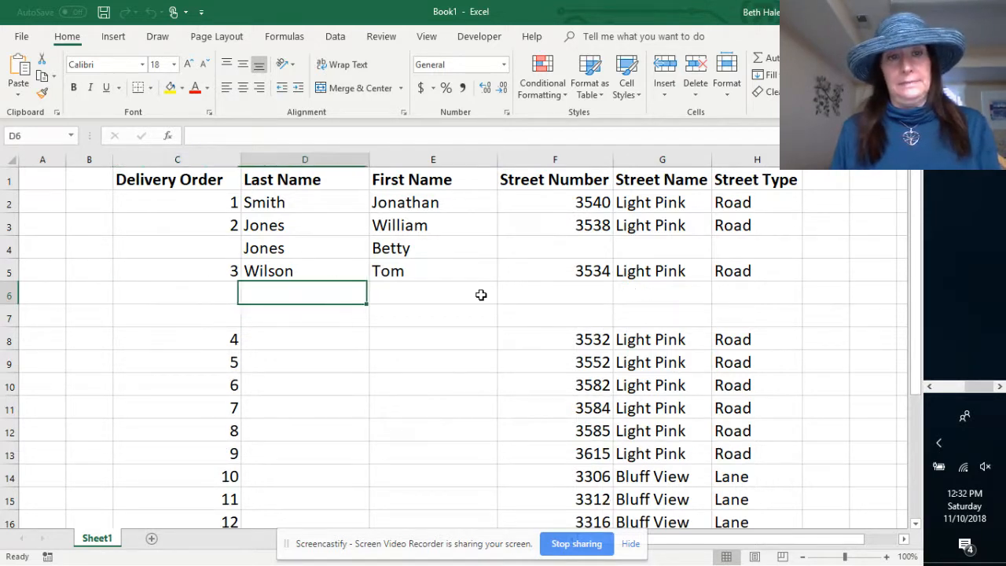
# Step: Enter the next resident's last and first names in D6 and E6
pyautogui.write('Qj')
pyautogui.press('BackSpace')
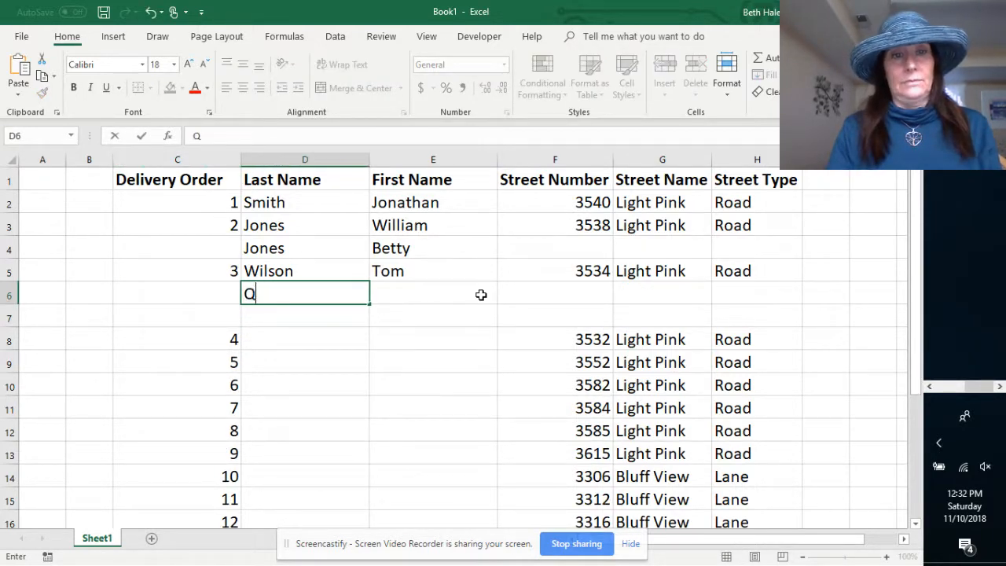
pyautogui.press('BackSpace')
pyautogui.write('Q')
pyautogui.press('BackSpace')
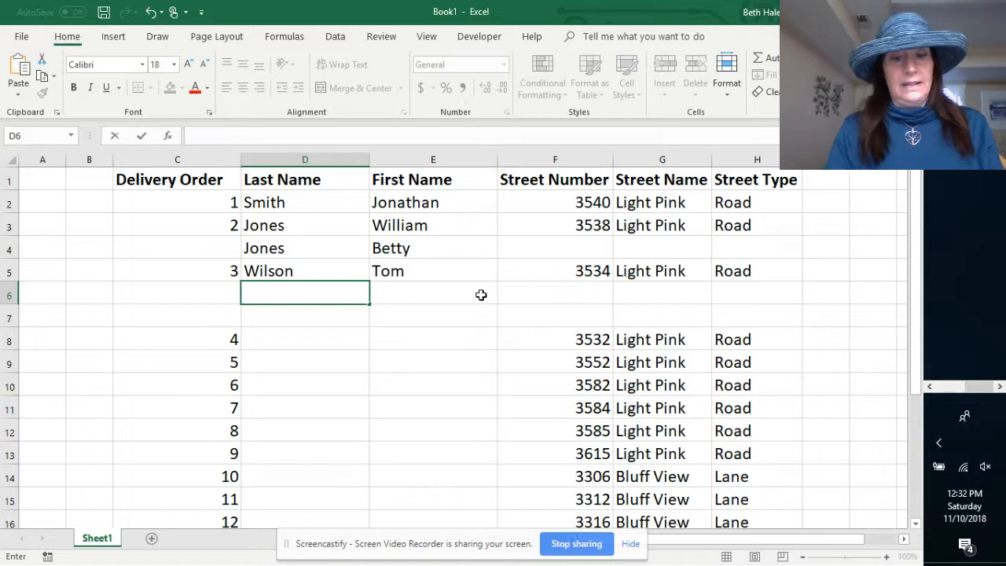
pyautogui.write('Wilson')
pyautogui.click(481, 295)
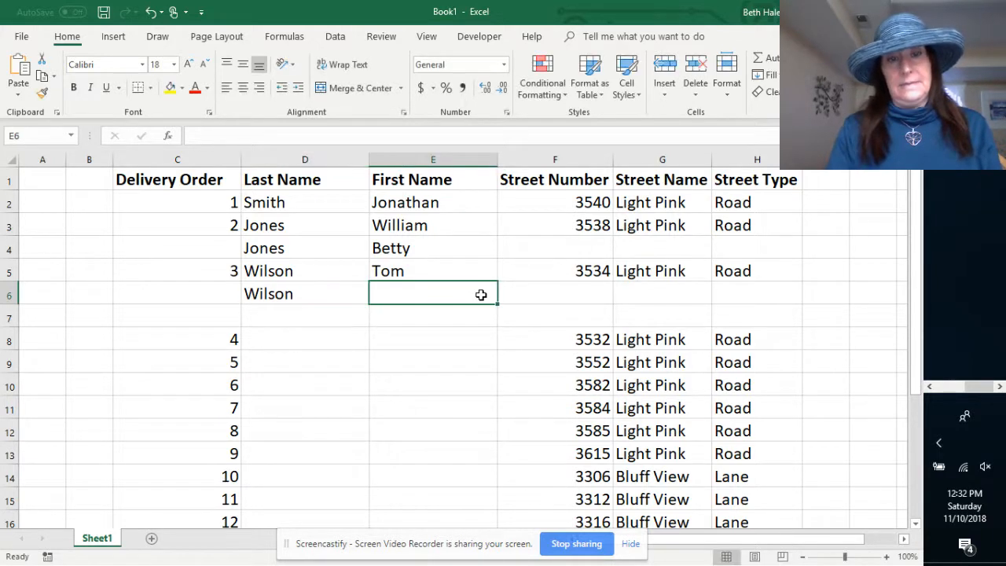
pyautogui.write('Jane')
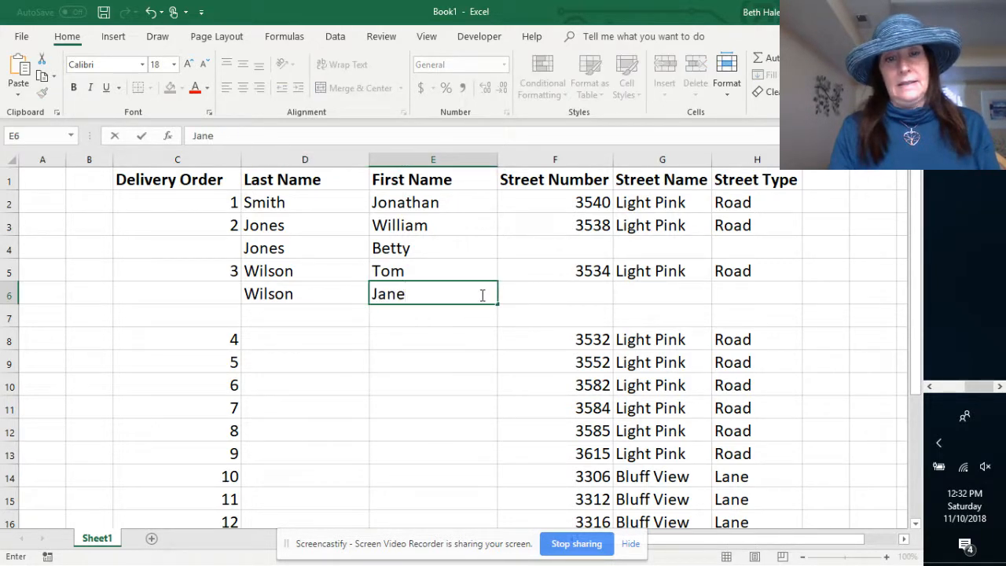
pyautogui.press('Tab')
# Step: Enter another resident's last and first names in D7 and E7
pyautogui.press('Down')
pyautogui.press('Left')
pyautogui.press('Left')
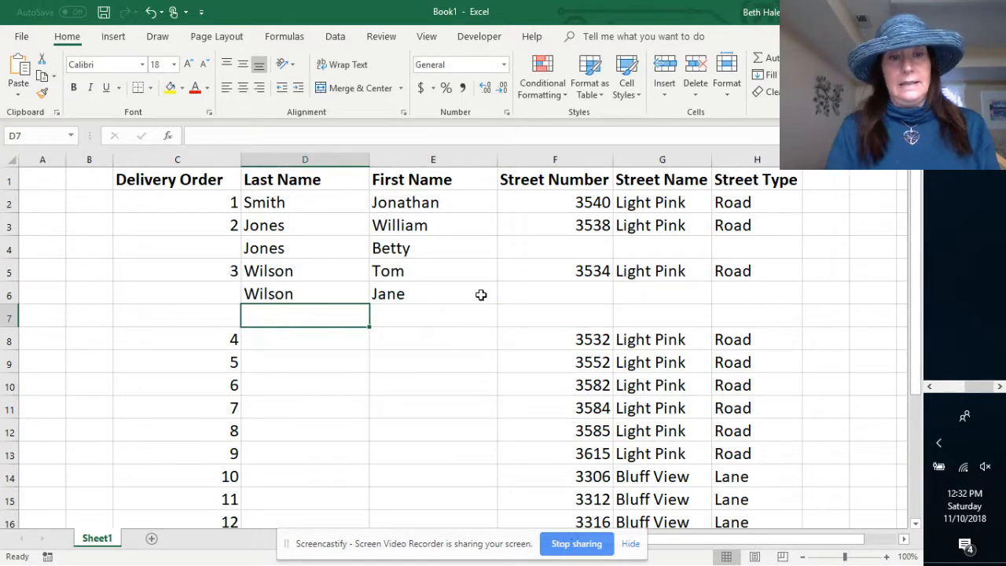
pyautogui.write('Wilson')
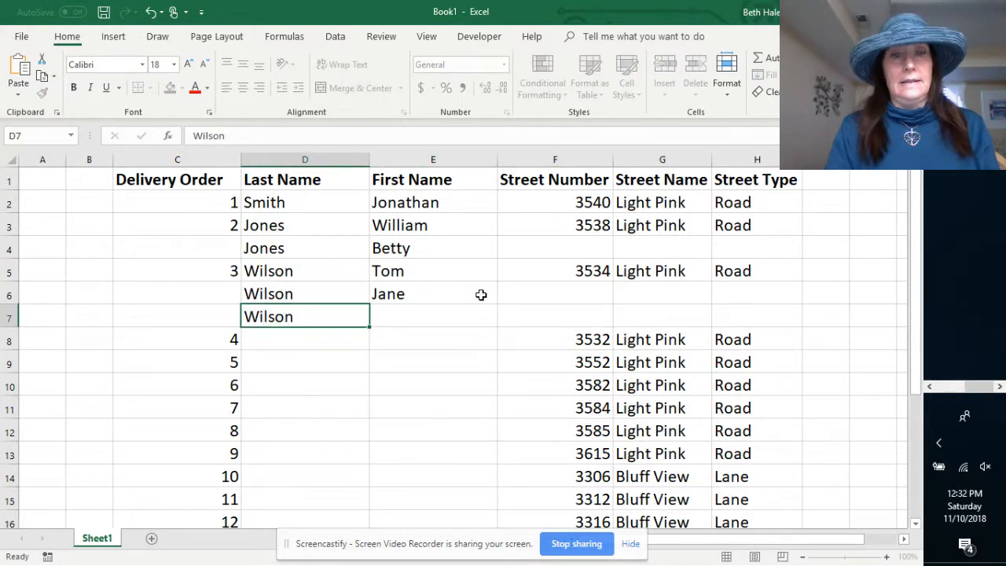
pyautogui.press('Tab')
pyautogui.write('Junior')
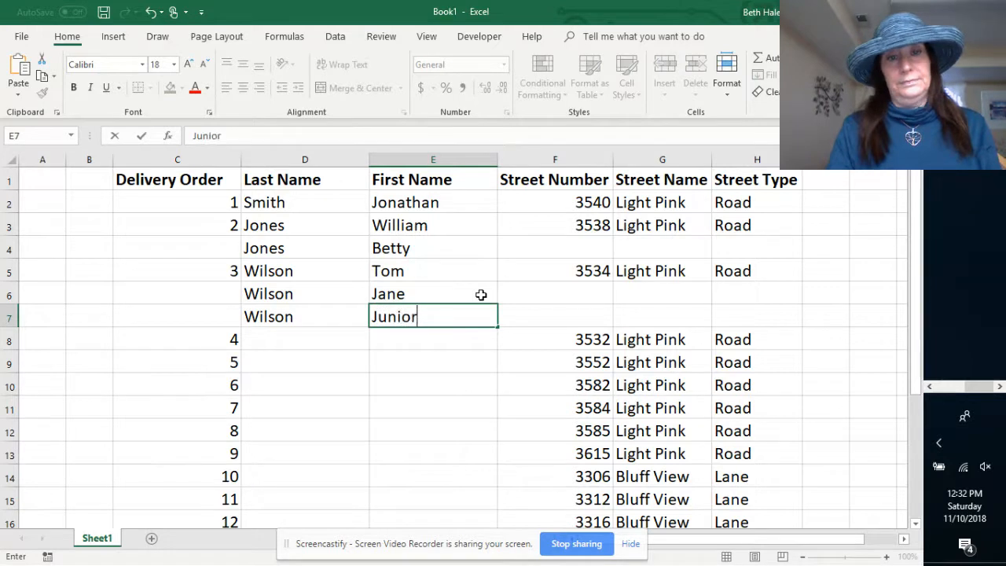
pyautogui.press('Tab')
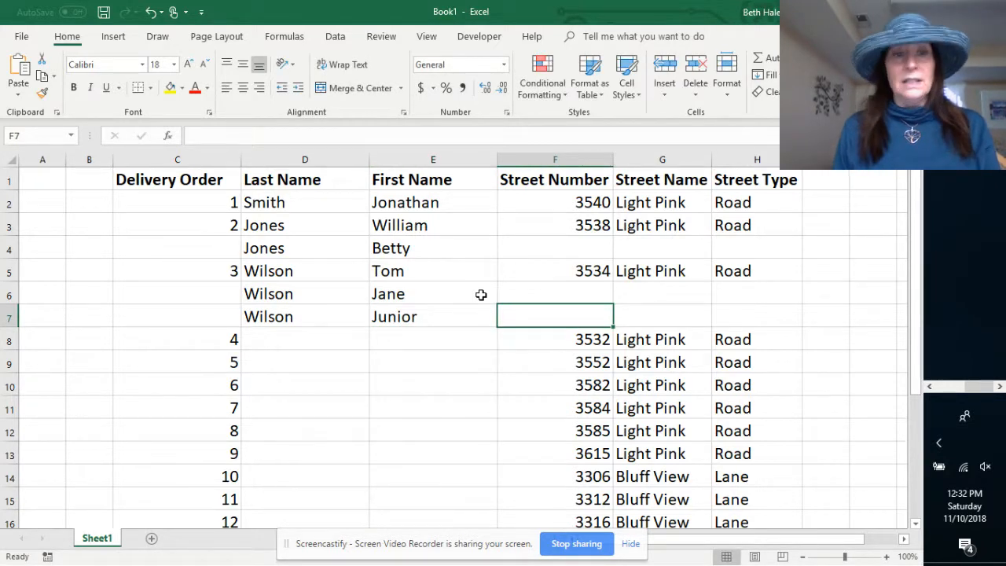
# Step: Extend the 1, 2 pattern in C2:C3 so C4 reads 3
pyautogui.press('Left')
pyautogui.press('Left')
pyautogui.press('Left')
pyautogui.press('Up')
pyautogui.press('Up')
pyautogui.press('Up')
pyautogui.press('Up')
pyautogui.press('Up')
pyautogui.press('Up')
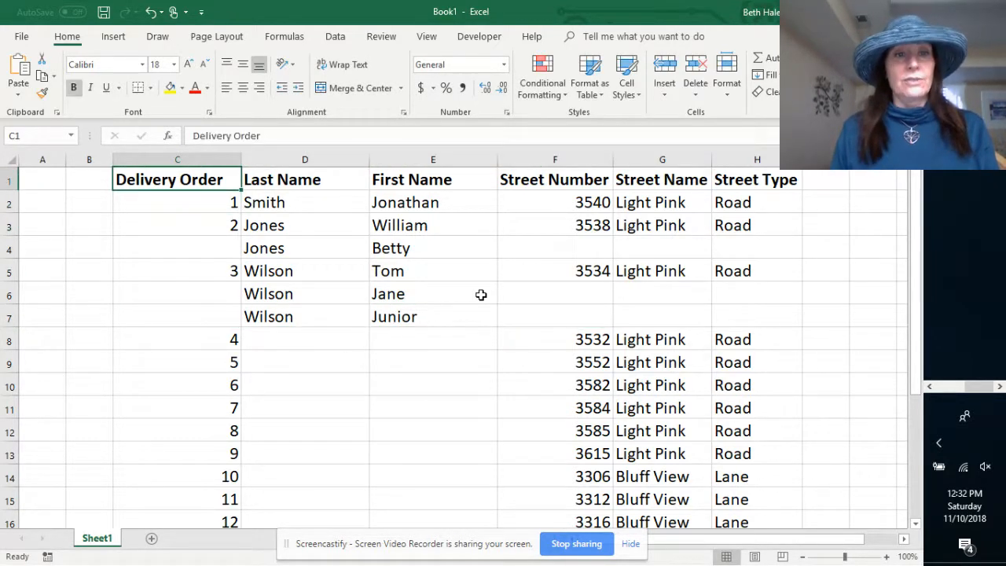
pyautogui.press('Down')
pyautogui.hotkey('shift', 'Down')
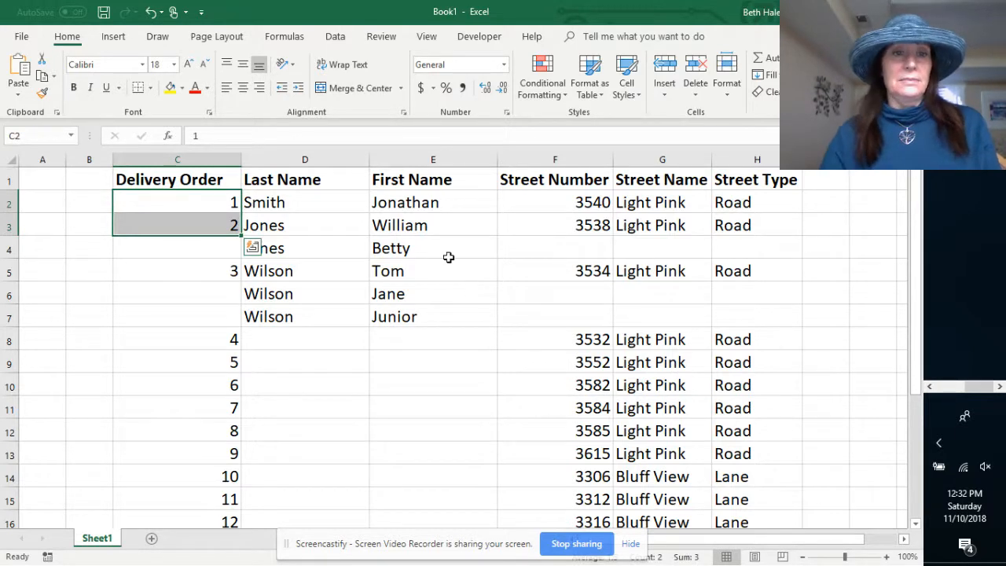
pyautogui.moveTo(241, 236); pyautogui.dragTo(242, 238)
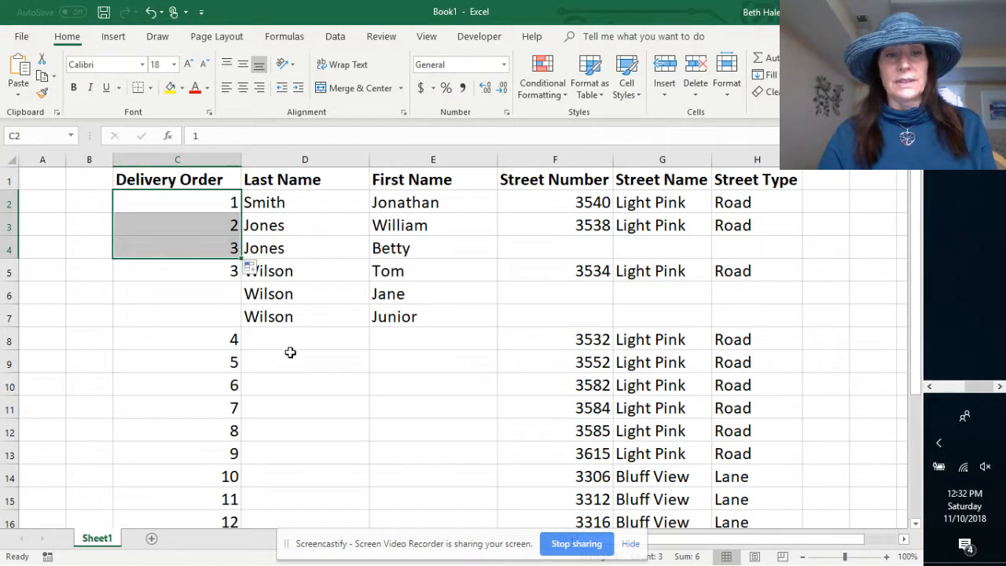
# Step: Fill the Delivery Order series from C2:C4 down to C19, numbering 1 through 18
pyautogui.moveTo(242, 258)
pyautogui.mouseDown()
pyautogui.moveTo(238, 519)
pyautogui.moveTo(225, 478)
pyautogui.mouseUp()
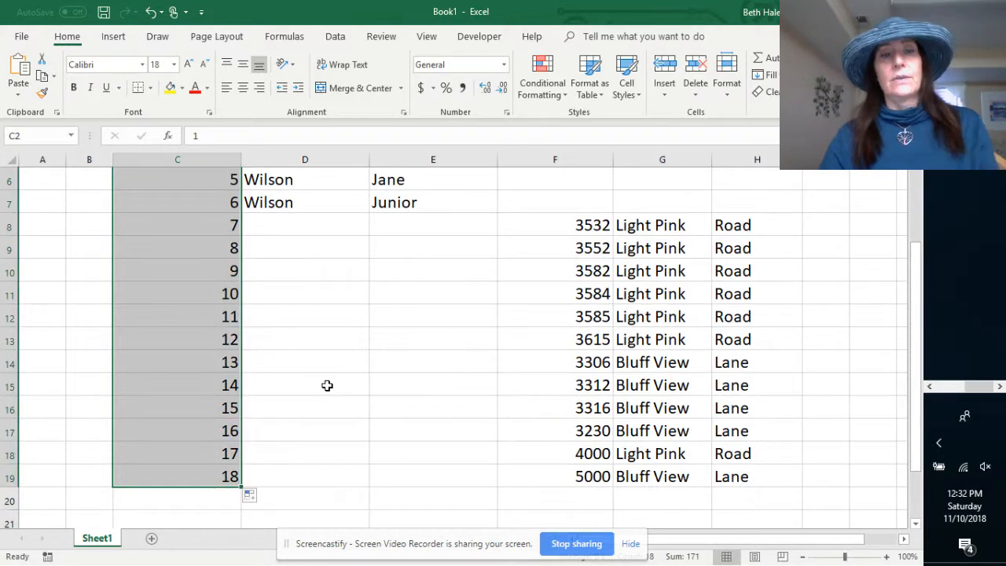
pyautogui.click(327, 385)
pyautogui.scroll(2, 327, 385)
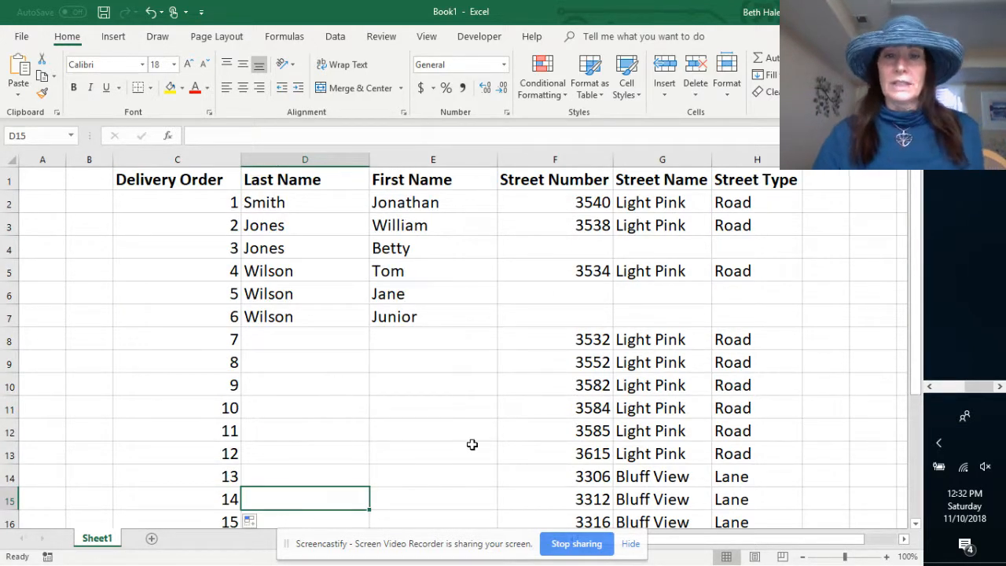
pyautogui.scroll(-3, 454, 425)
pyautogui.scroll(3, 454, 426)
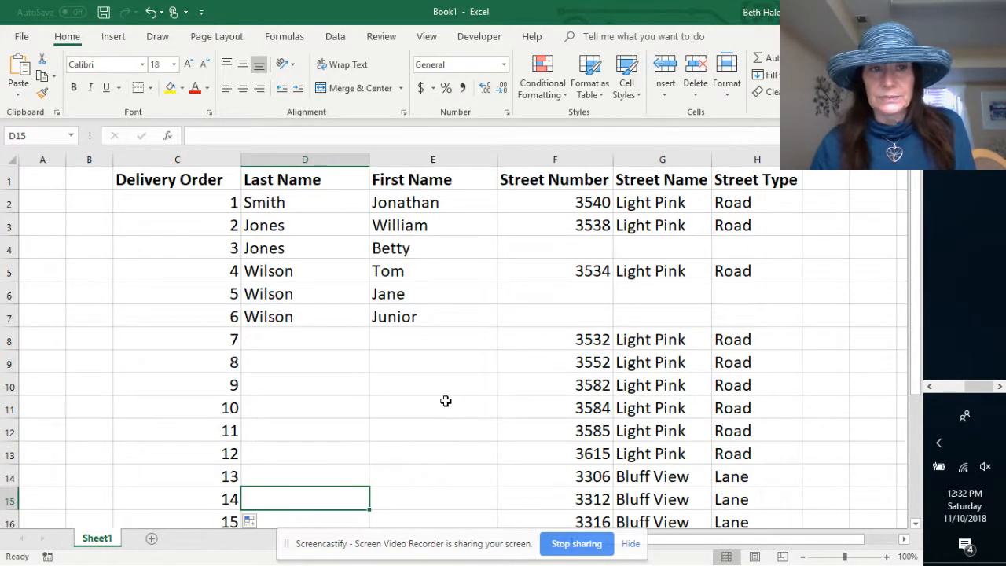
# Step: Change the Delivery Order values in C10, C13 and C16 to 25, 19 and 21
pyautogui.click(224, 387)
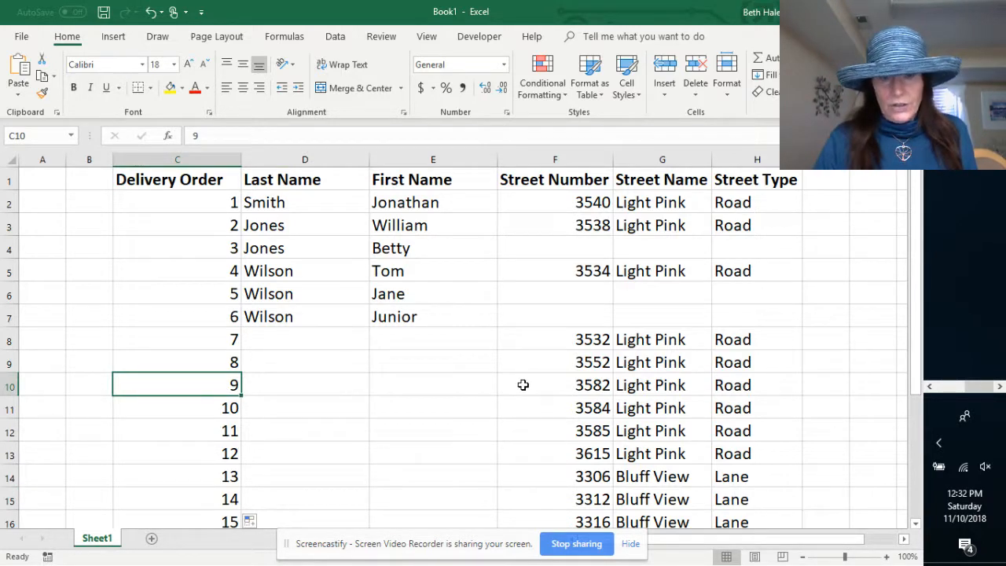
pyautogui.press('Down')
pyautogui.press('Up')
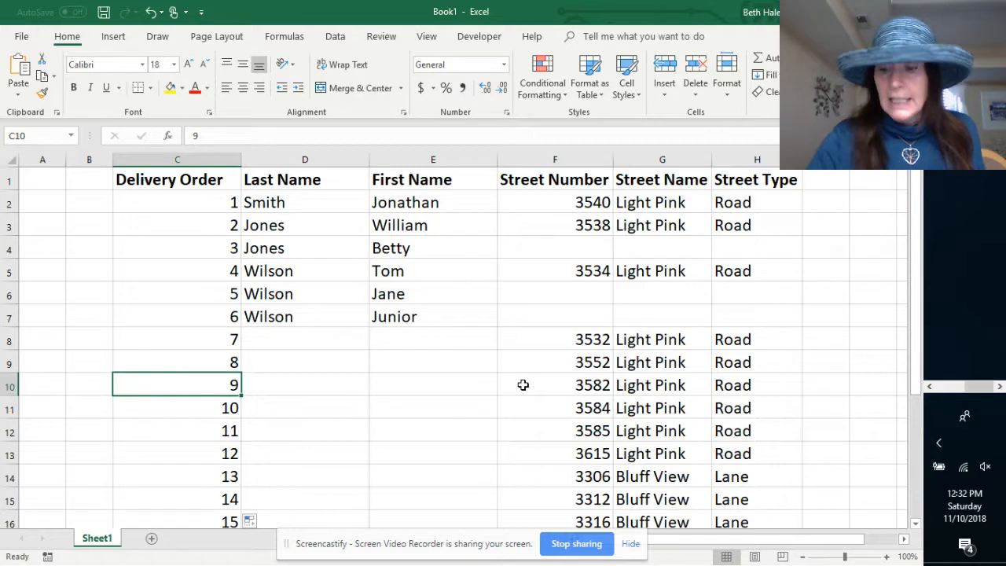
pyautogui.write('25')
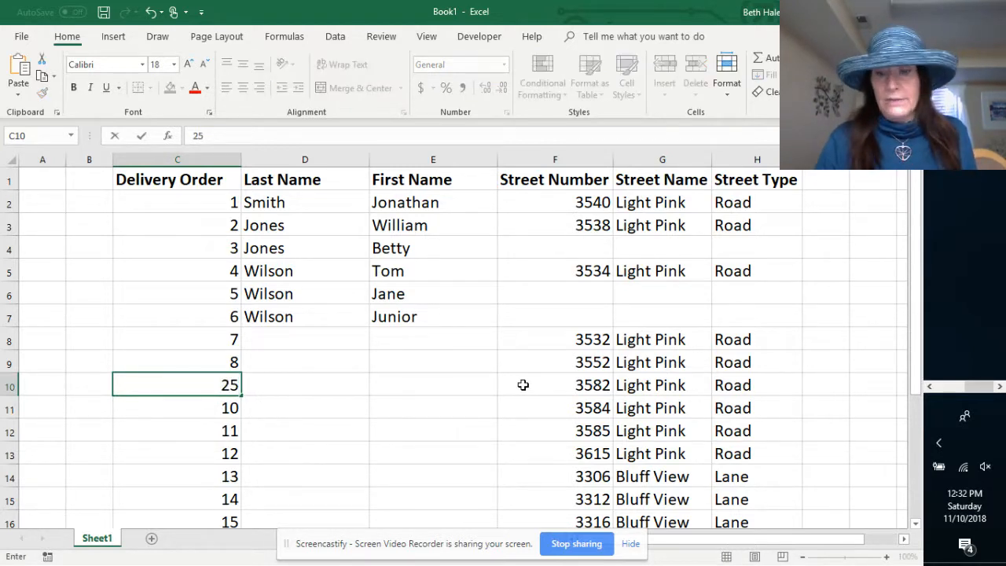
pyautogui.press('Down')
pyautogui.press('Down')
pyautogui.press('Down')
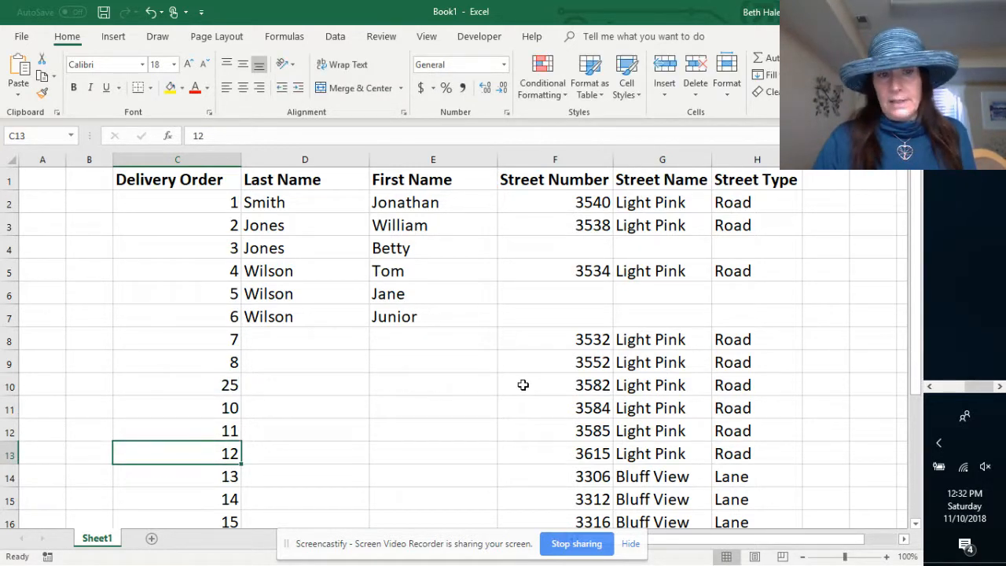
pyautogui.write('19')
pyautogui.press('Down')
pyautogui.press('Down')
pyautogui.press('Down')
pyautogui.press('Down')
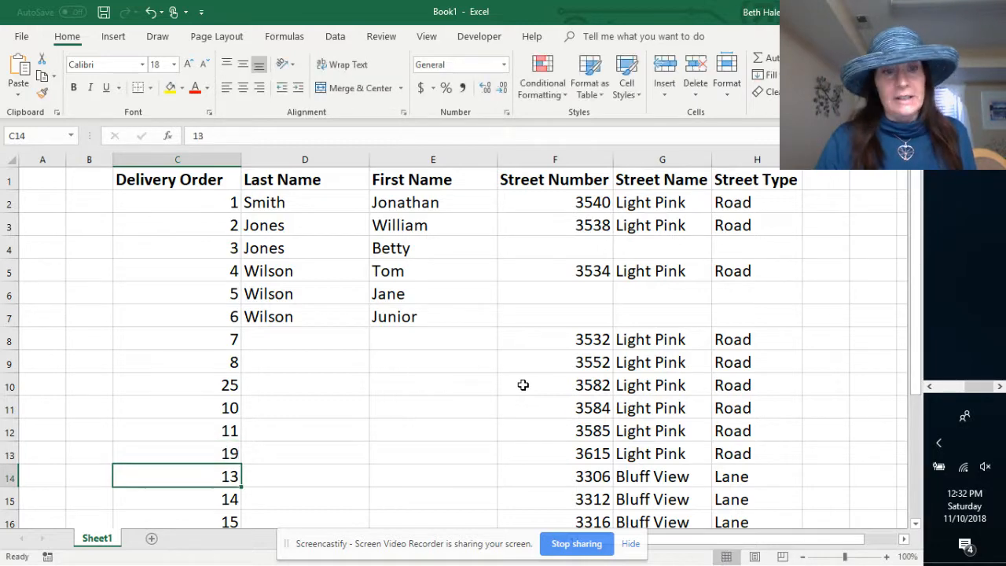
pyautogui.press('Up')
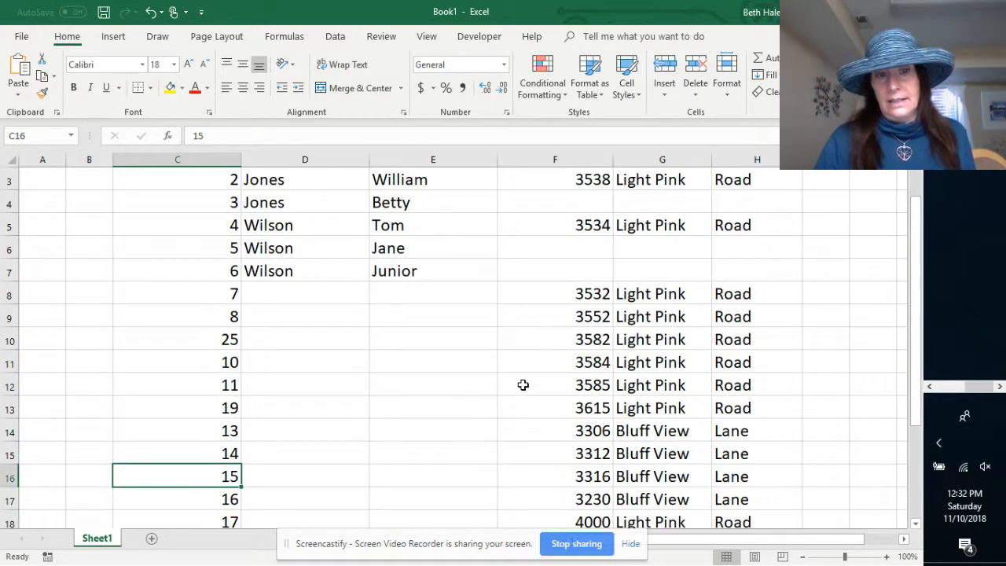
pyautogui.write('21')
pyautogui.press('Down')
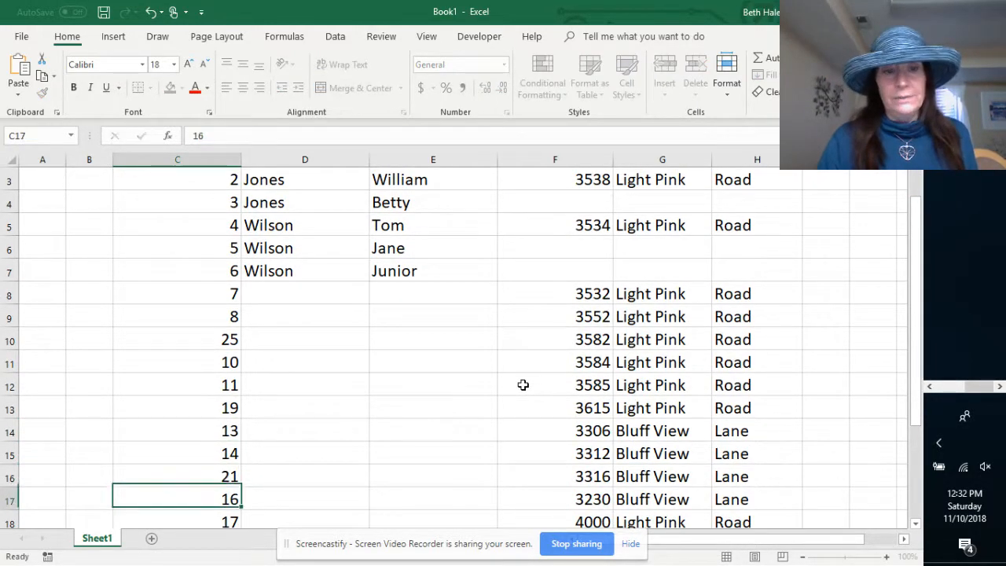
pyautogui.scroll(2, 523, 384)
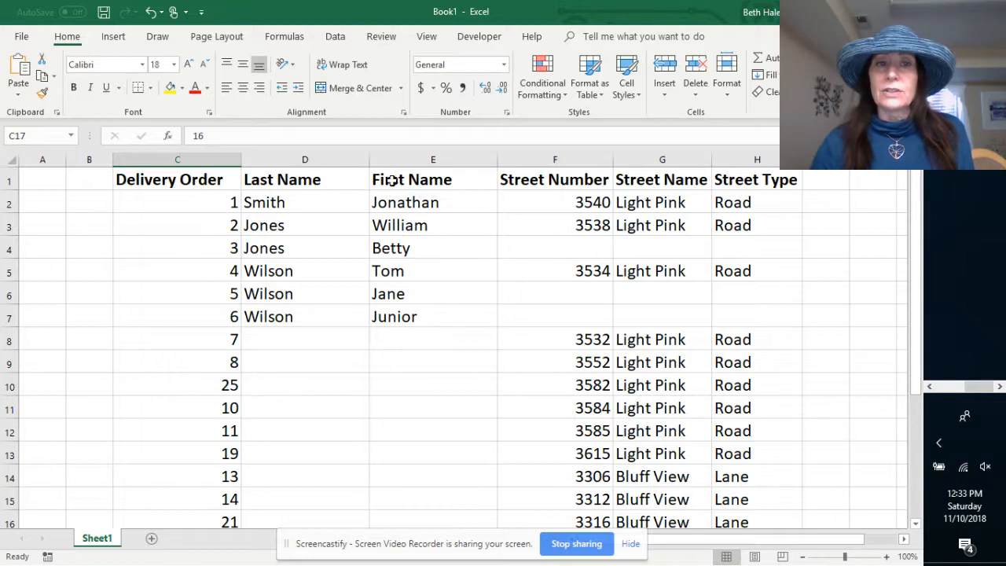
# Step: Sort the address table by Delivery Order cell values, smallest to largest
pyautogui.click(629, 374)
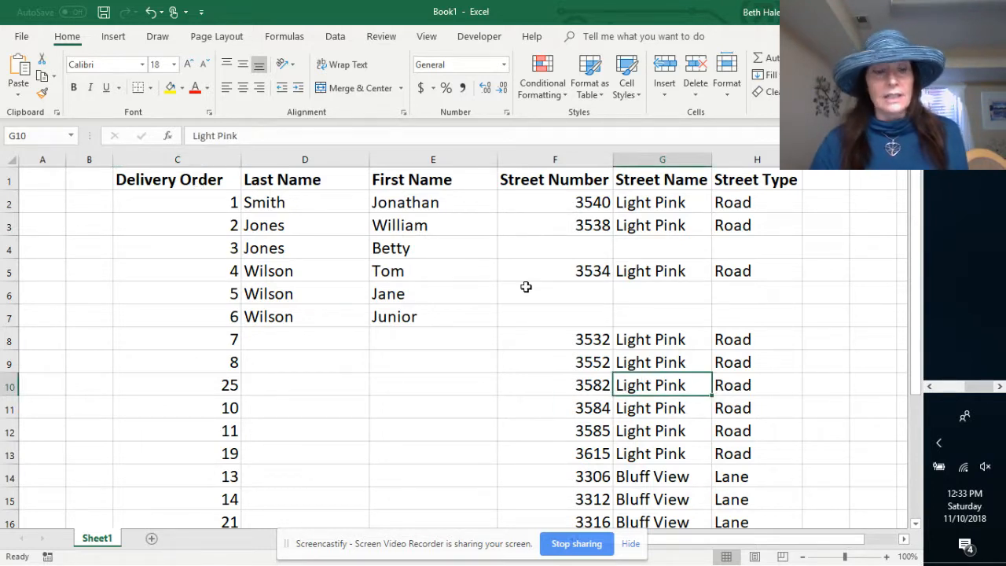
pyautogui.hotkey('alt', 'd')
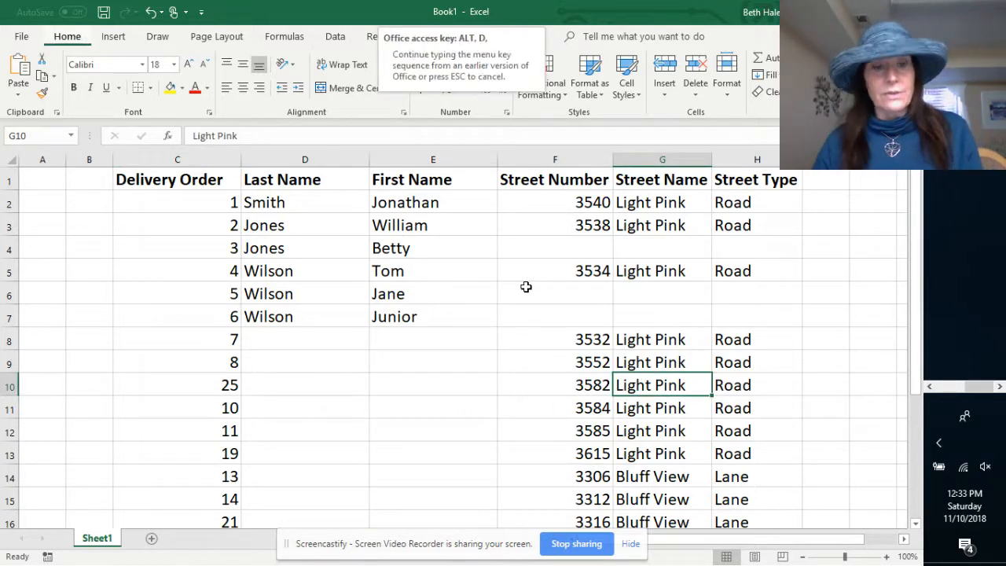
pyautogui.press('s')
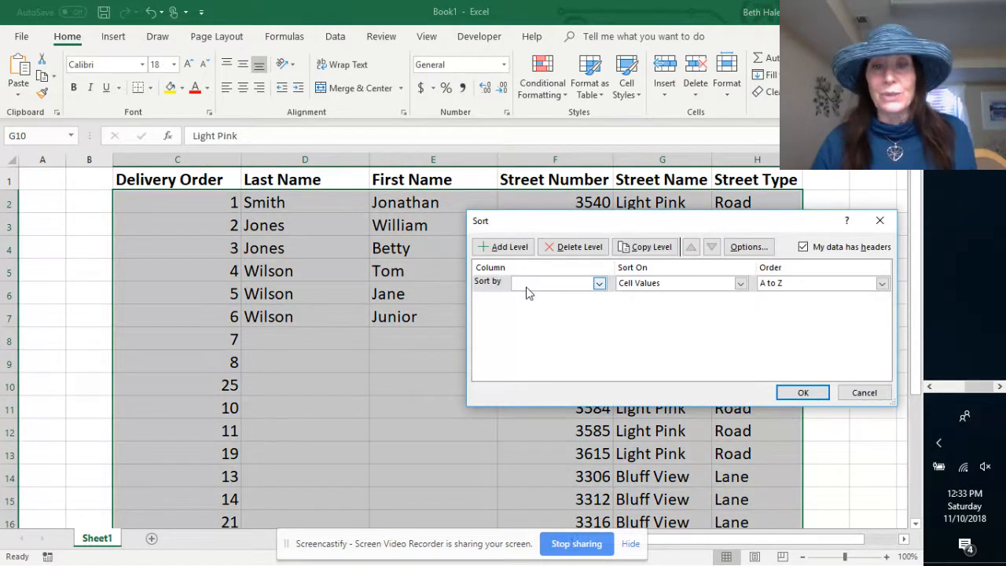
pyautogui.click(599, 284)
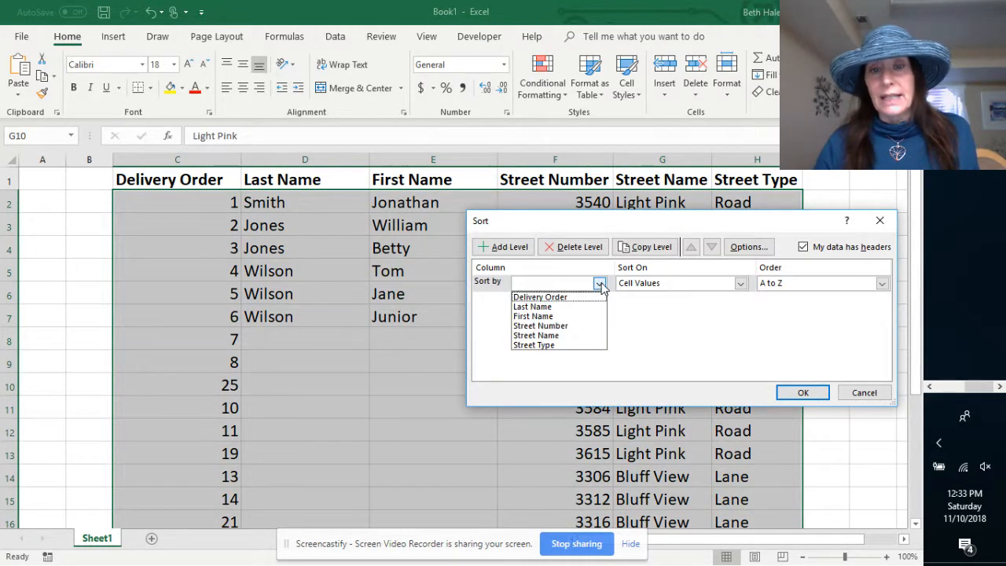
pyautogui.click(560, 300)
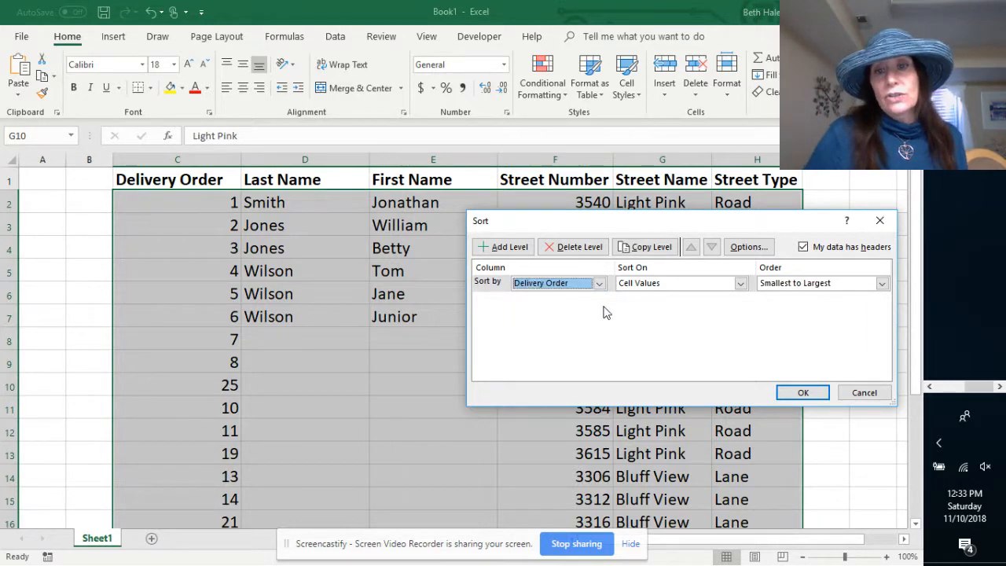
pyautogui.click(741, 286)
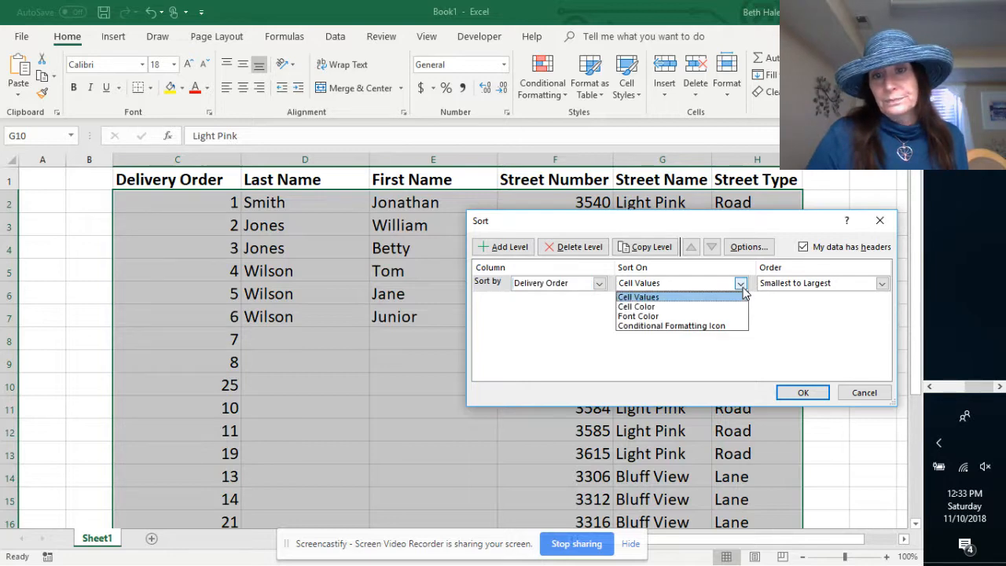
pyautogui.click(883, 284)
pyautogui.click(803, 393)
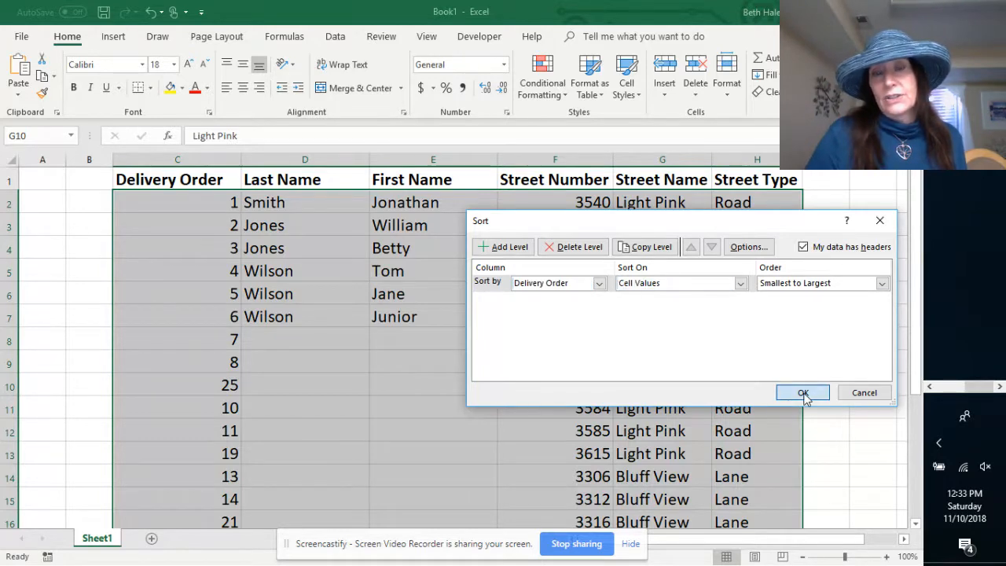
pyautogui.scroll(-3, 409, 427)
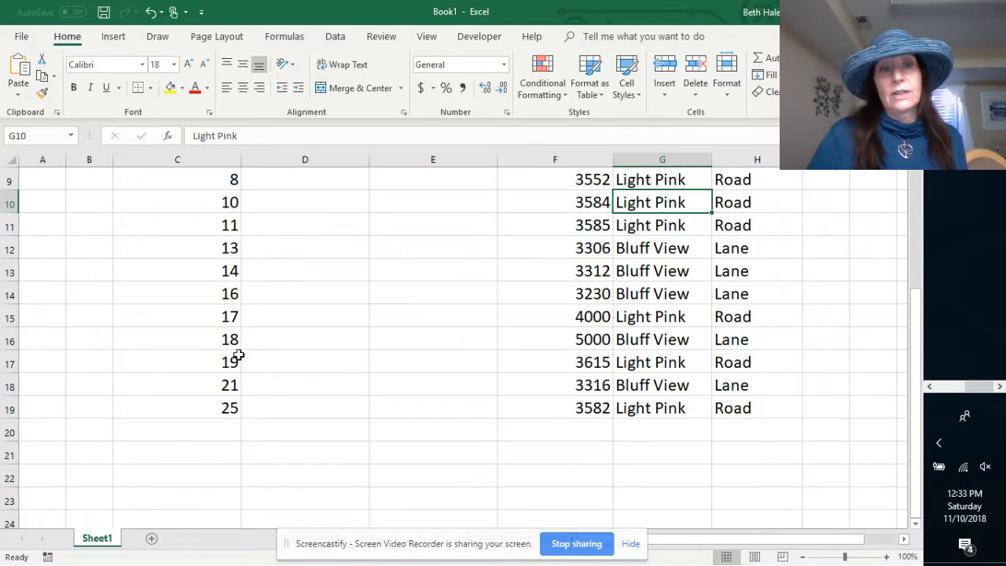
pyautogui.scroll(3, 382, 356)
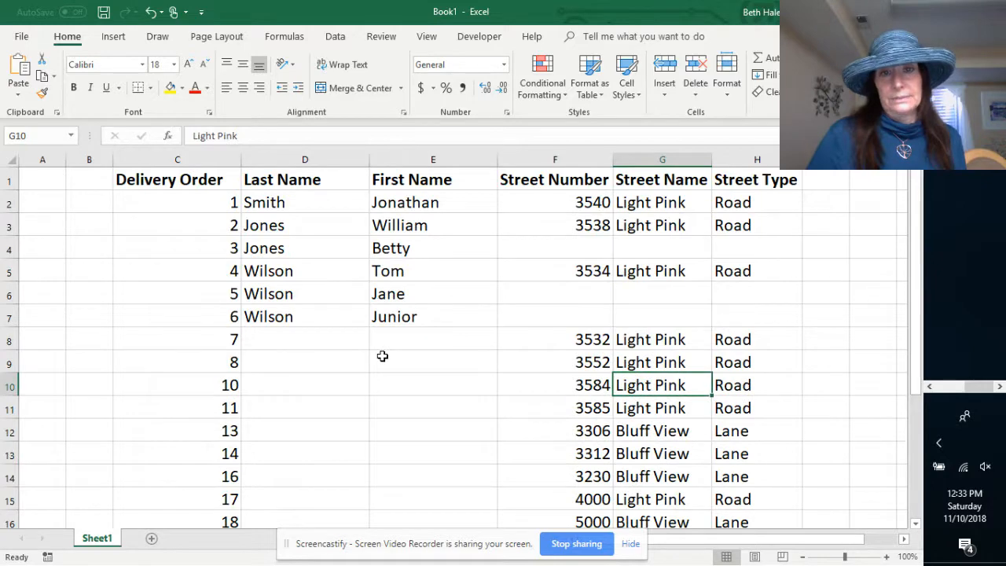
# Step: Sort the table by Street Name A to Z, then by Street Number smallest to largest
pyautogui.hotkey('alt', 'd')
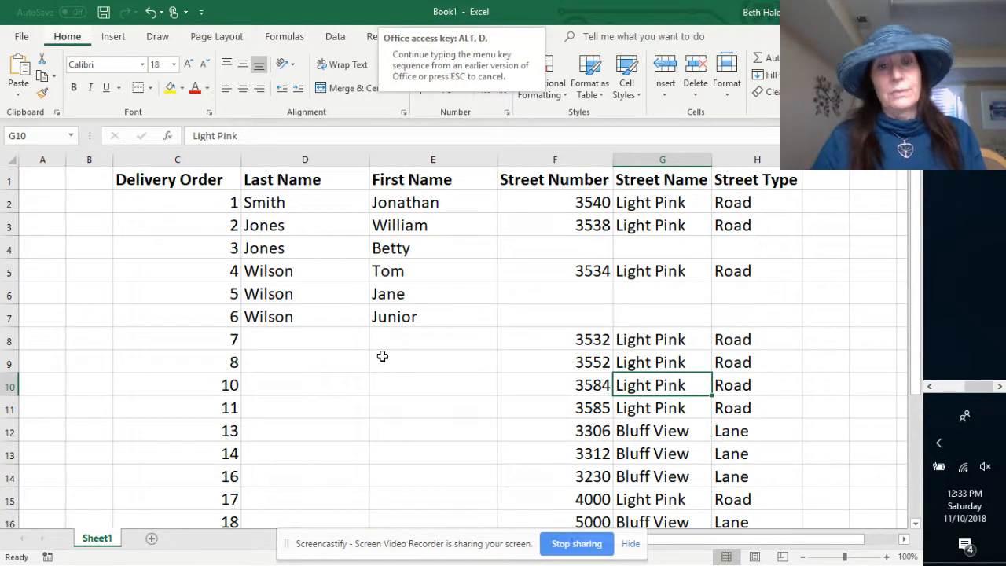
pyautogui.press('s')
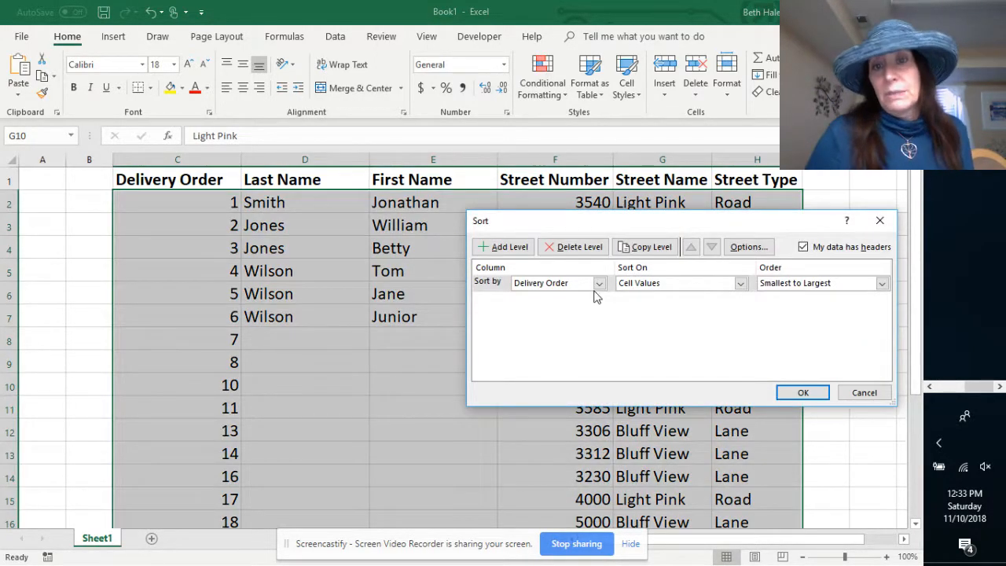
pyautogui.click(599, 284)
pyautogui.click(576, 326)
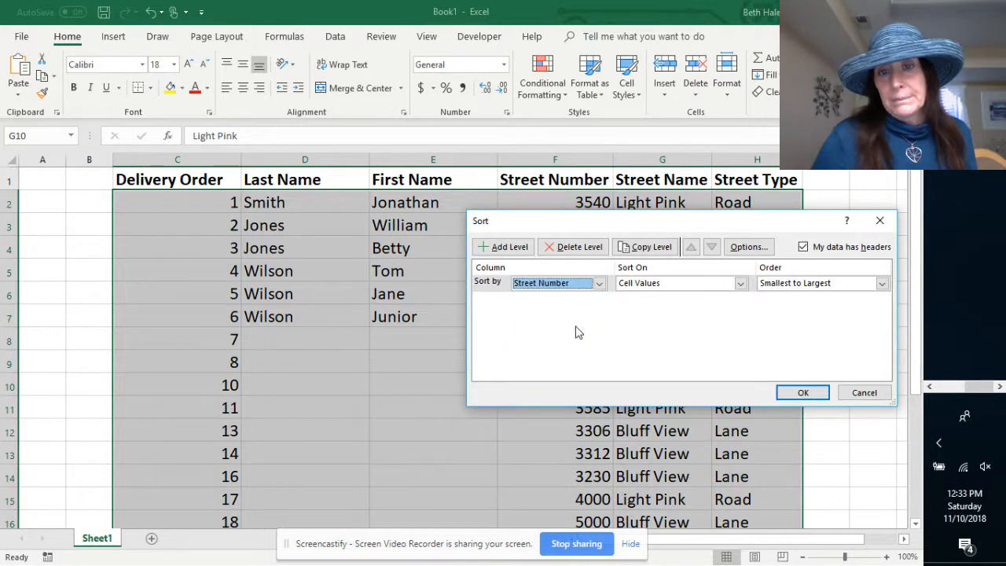
pyautogui.click(599, 284)
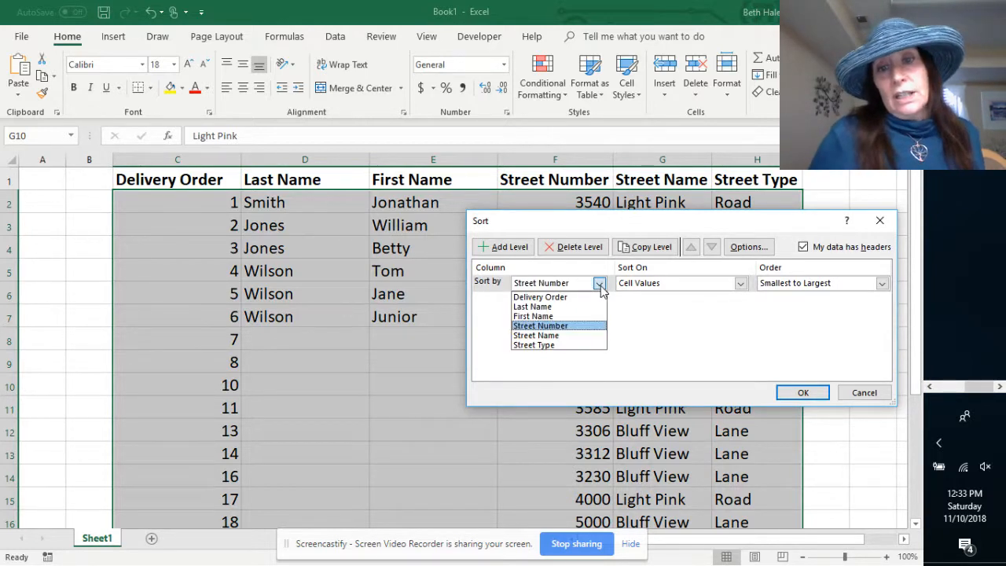
pyautogui.click(560, 336)
pyautogui.click(507, 248)
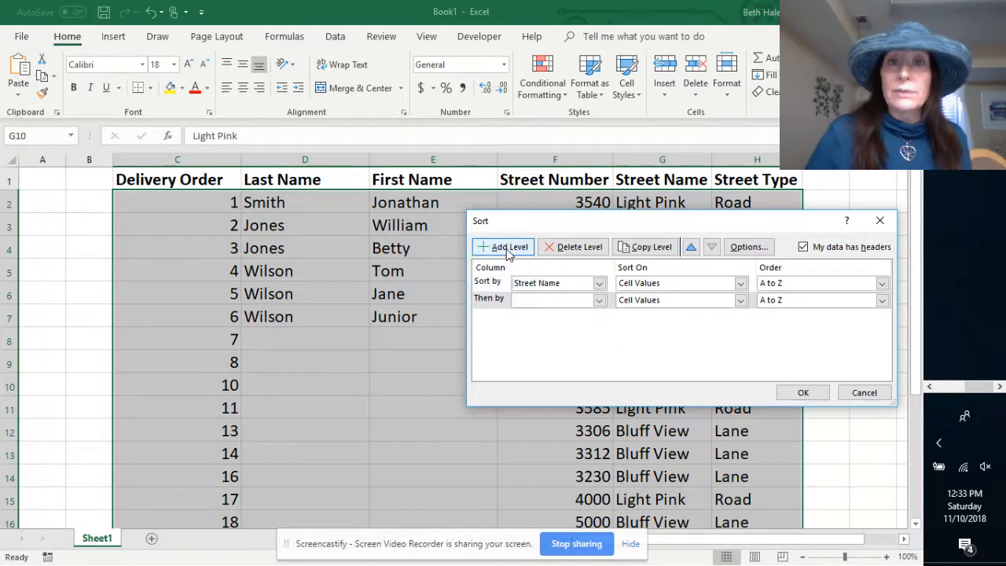
pyautogui.click(600, 302)
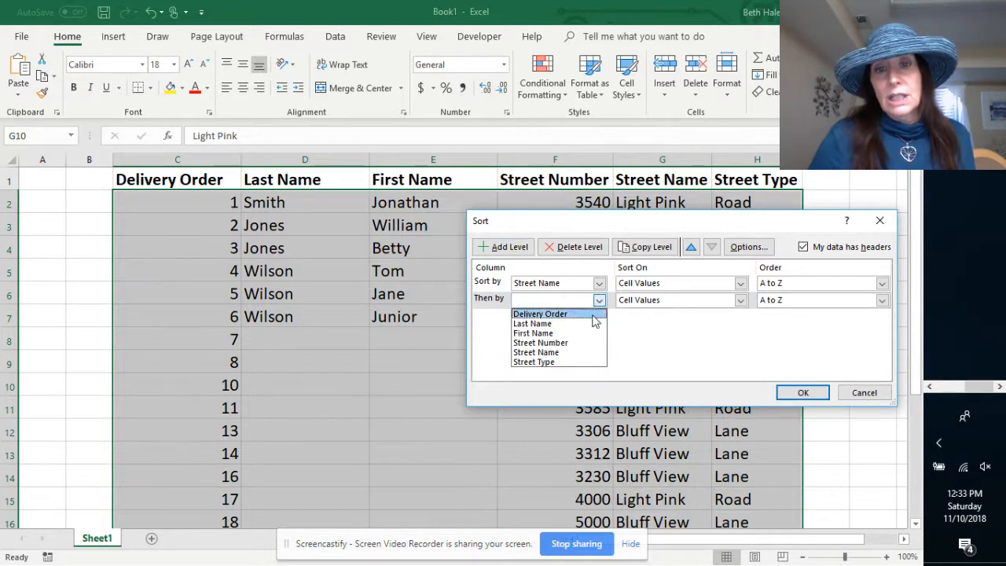
pyautogui.click(571, 343)
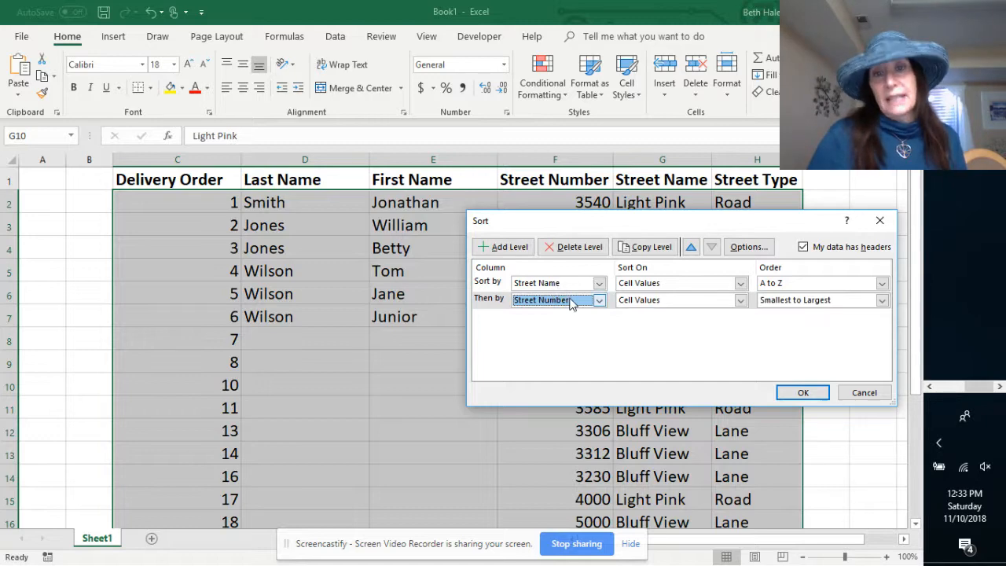
pyautogui.click(795, 392)
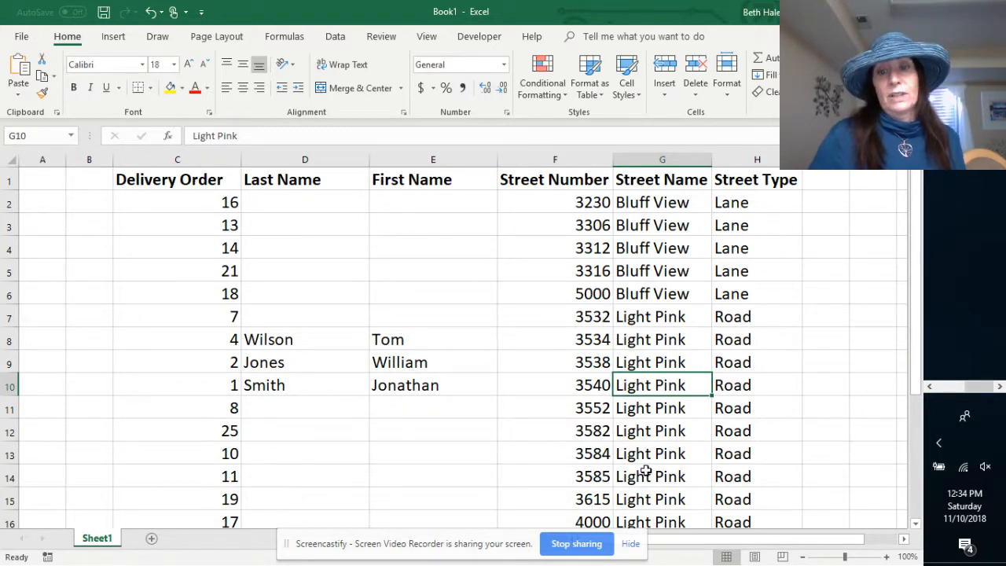
pyautogui.scroll(-2, 622, 453)
pyautogui.scroll(2, 623, 454)
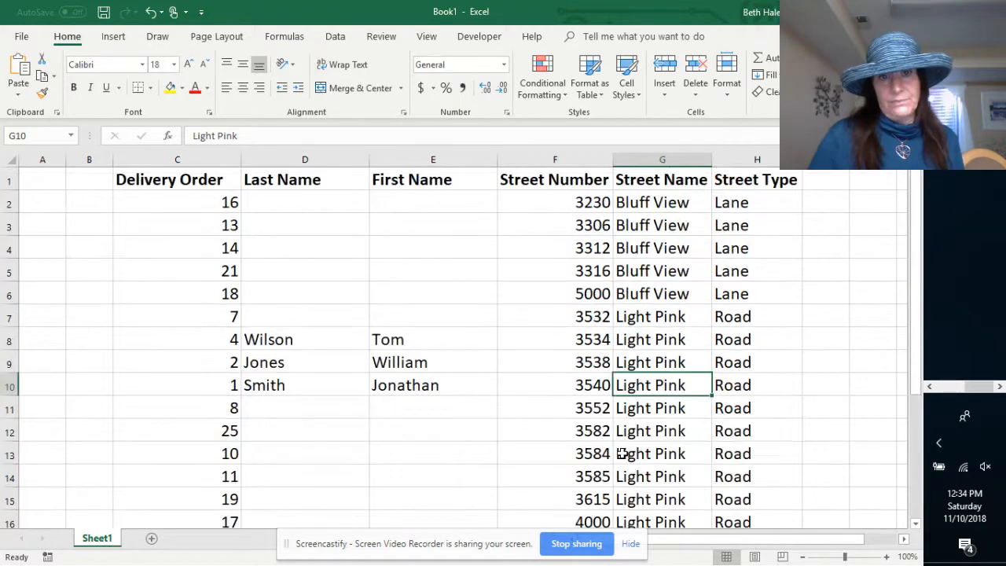
pyautogui.scroll(-4, 622, 454)
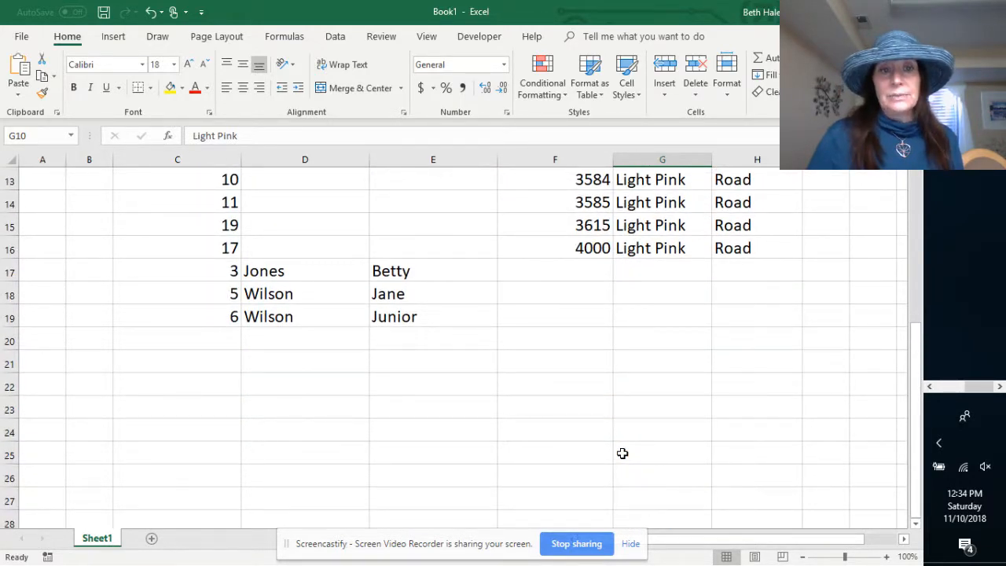
pyautogui.scroll(4, 623, 454)
pyautogui.scroll(-3, 623, 453)
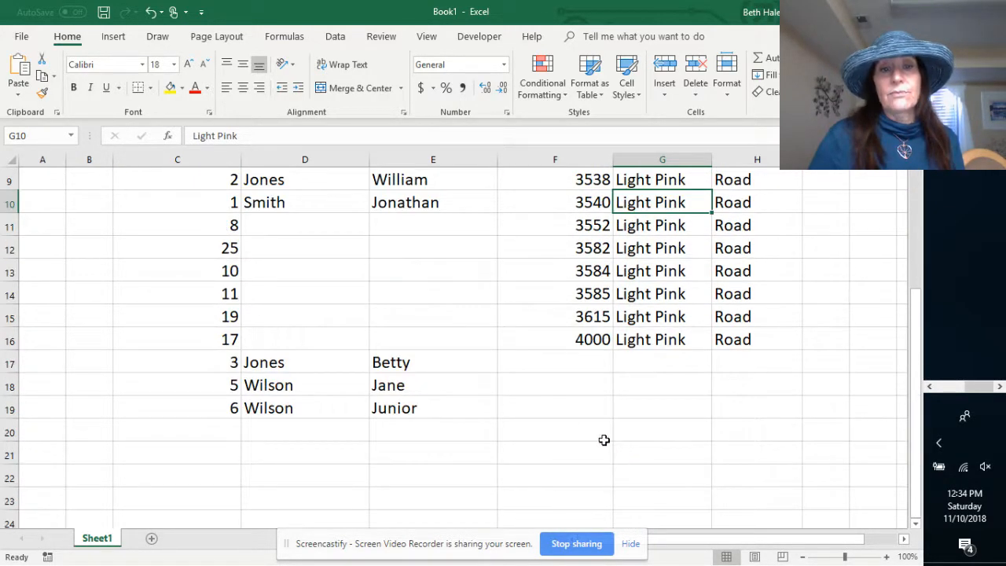
pyautogui.scroll(3, 501, 360)
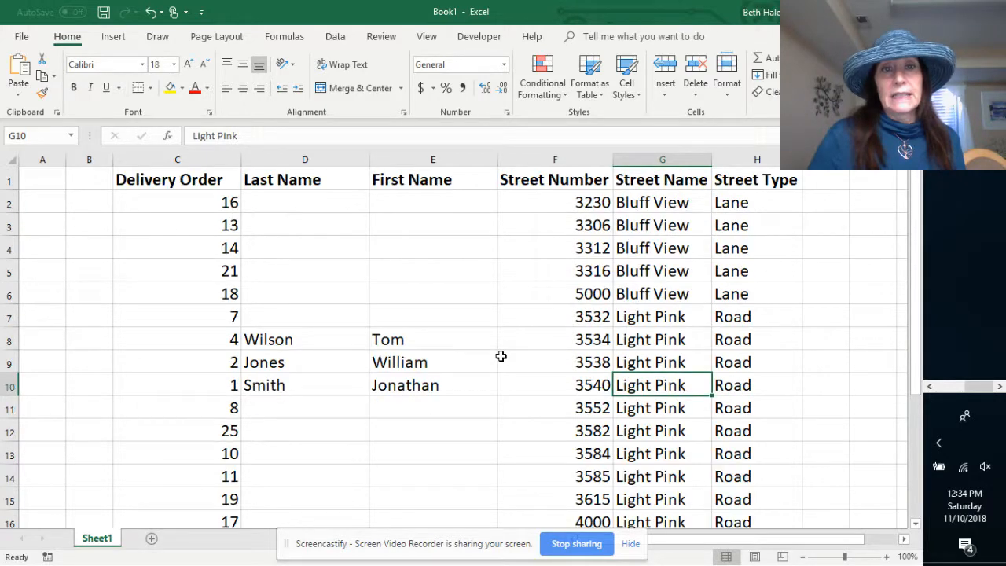
# Step: Replace both street sort levels with a single Delivery Order sort, smallest to largest
pyautogui.hotkey('alt', 'd')
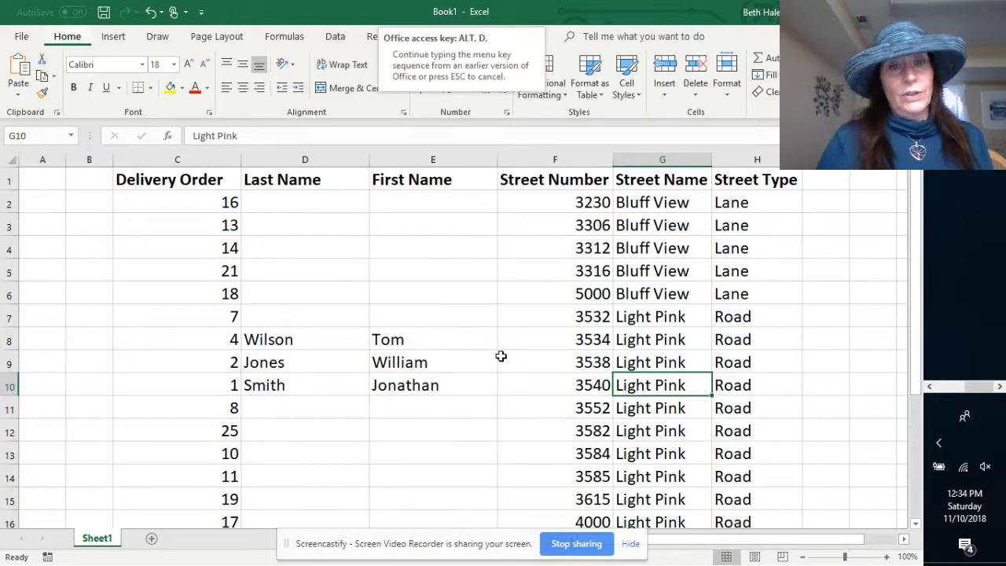
pyautogui.press('s')
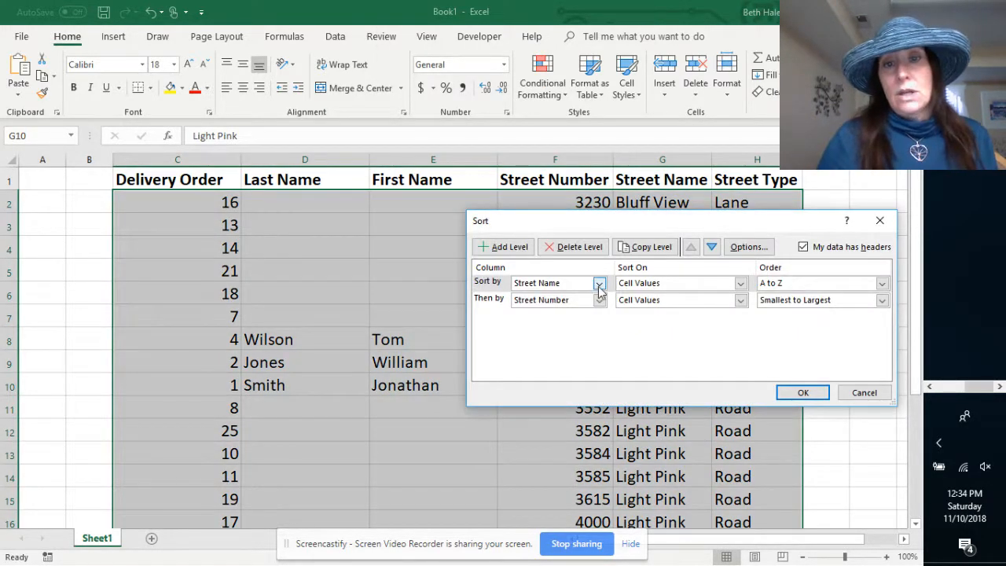
pyautogui.click(560, 249)
pyautogui.click(558, 250)
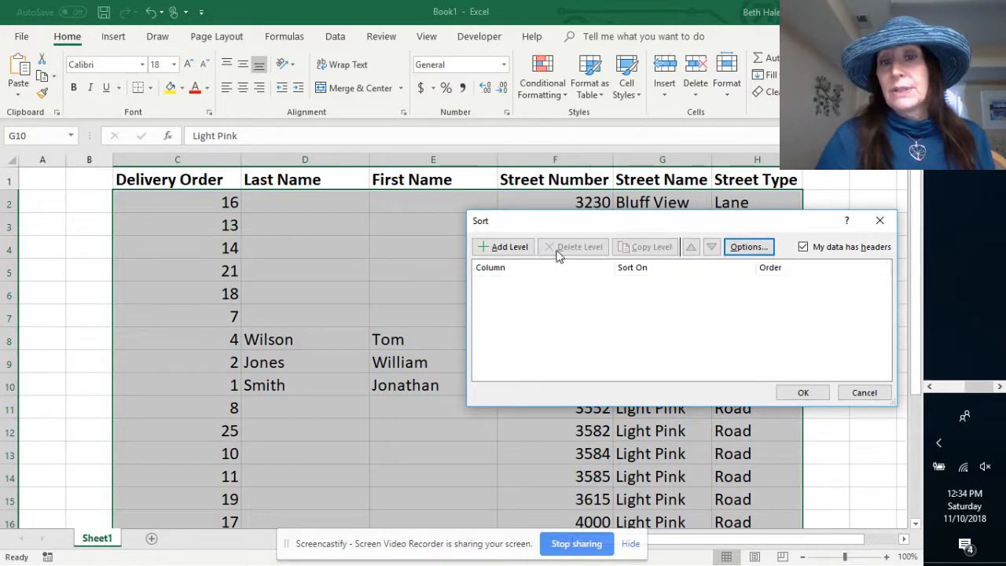
pyautogui.click(513, 250)
pyautogui.click(600, 284)
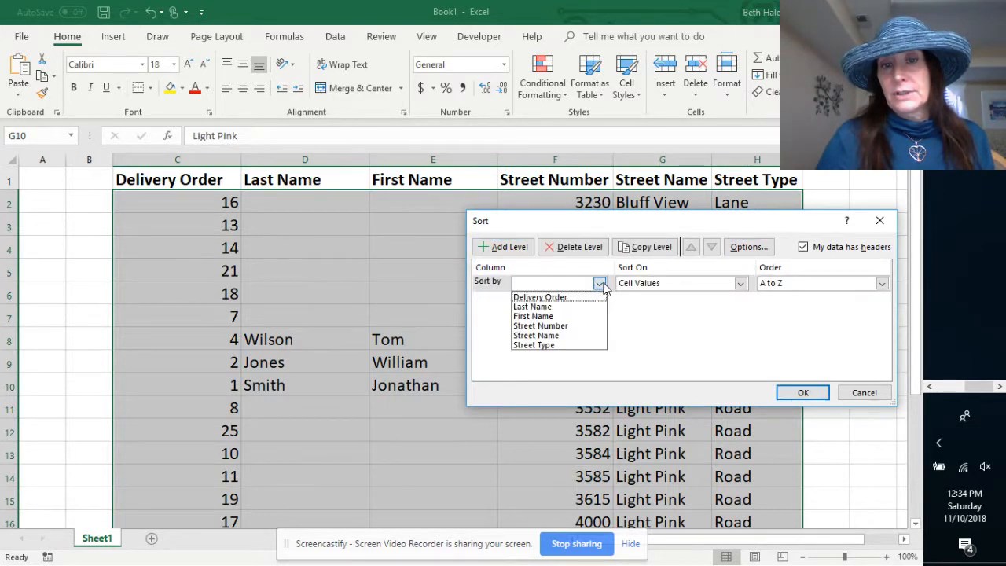
pyautogui.click(554, 298)
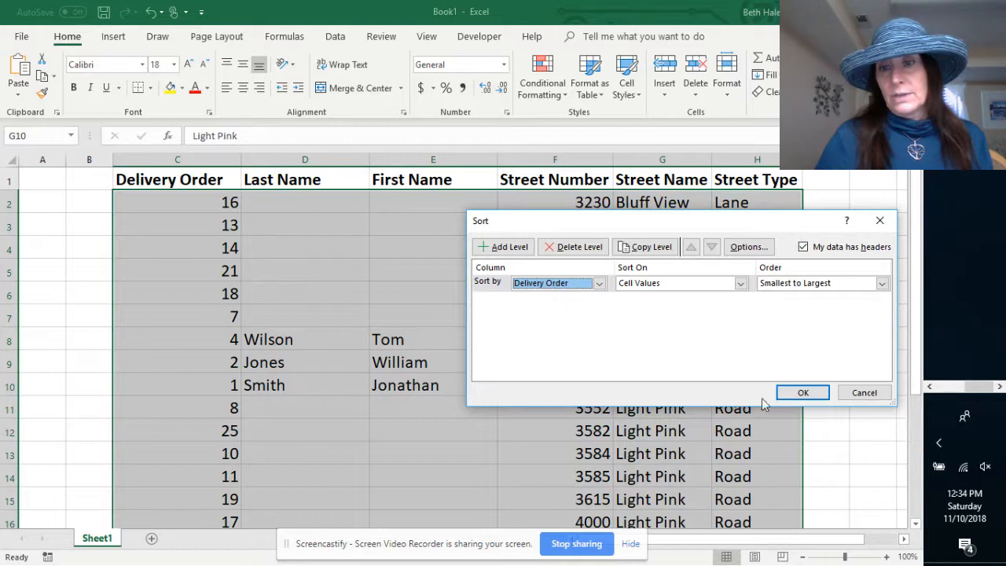
pyautogui.click(802, 393)
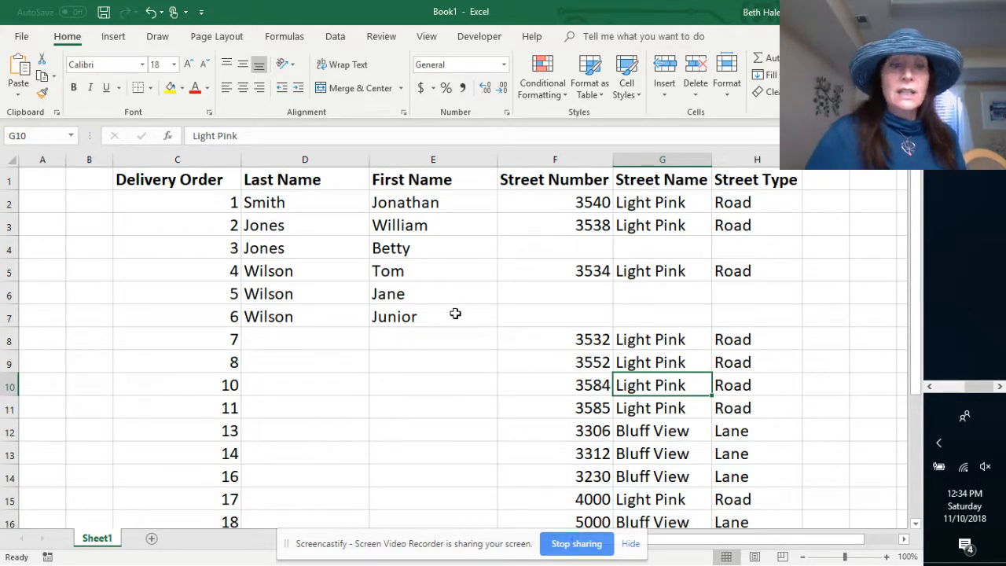
# Step: Rename Sheet1 to 'Delivery Order' and add a blank Sheet2 after it
pyautogui.rightClick(109, 544)
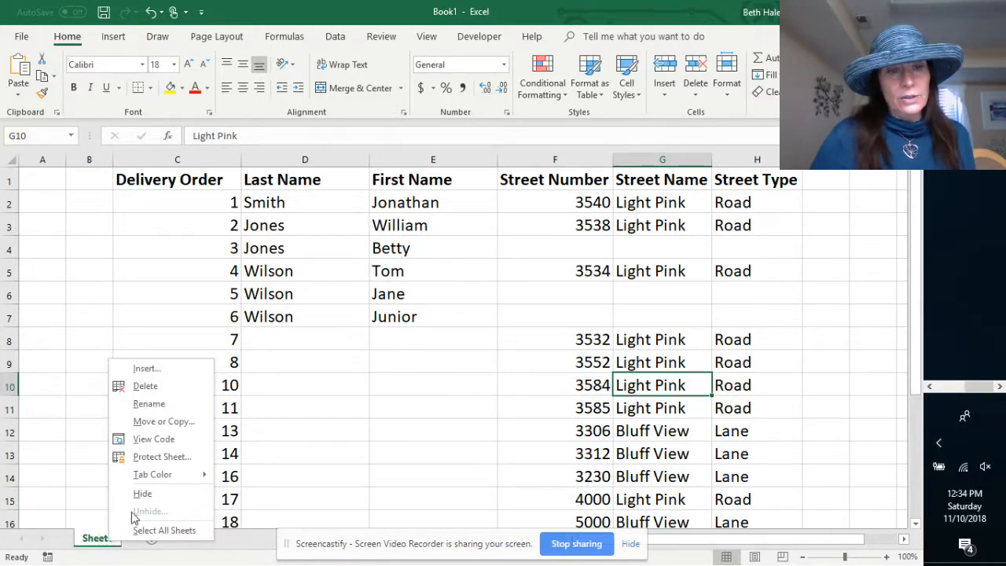
pyautogui.click(158, 405)
pyautogui.write('D')
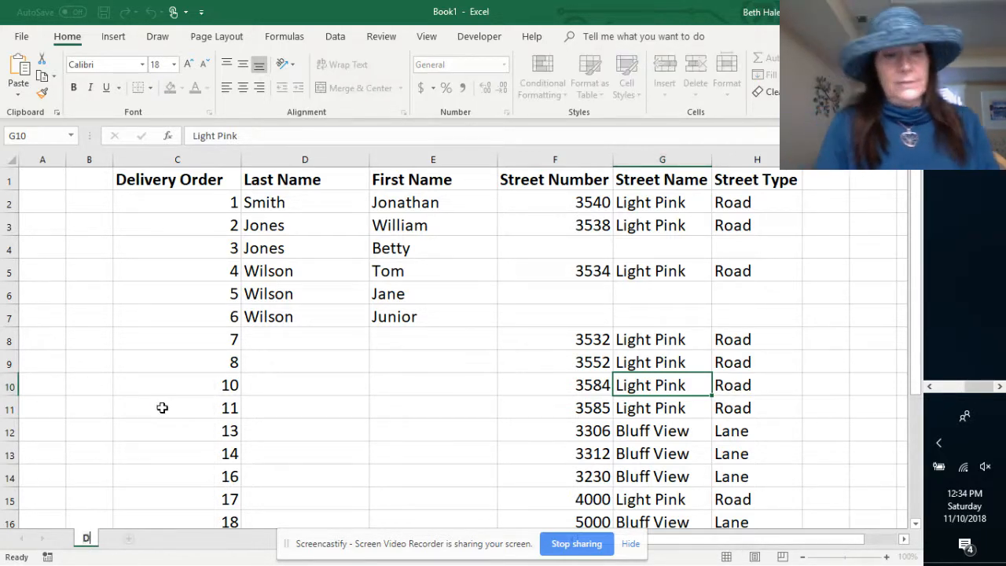
pyautogui.write('elivery Order')
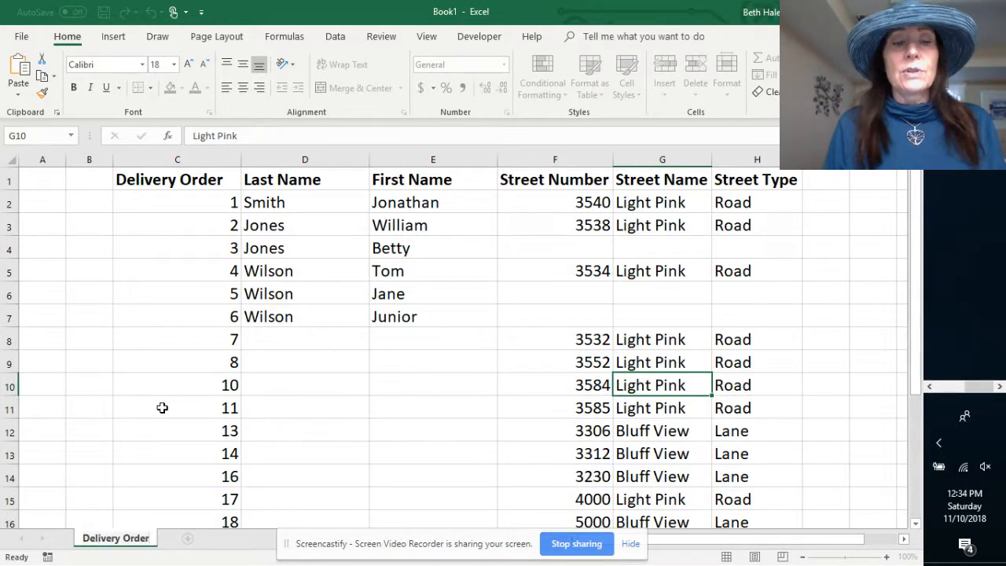
pyautogui.press('Return')
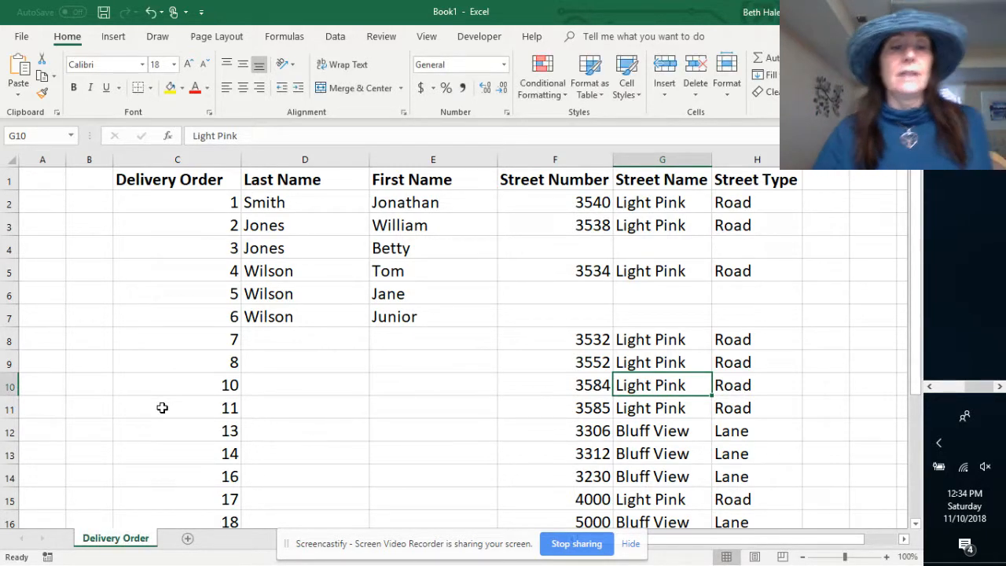
pyautogui.click(189, 541)
pyautogui.click(130, 542)
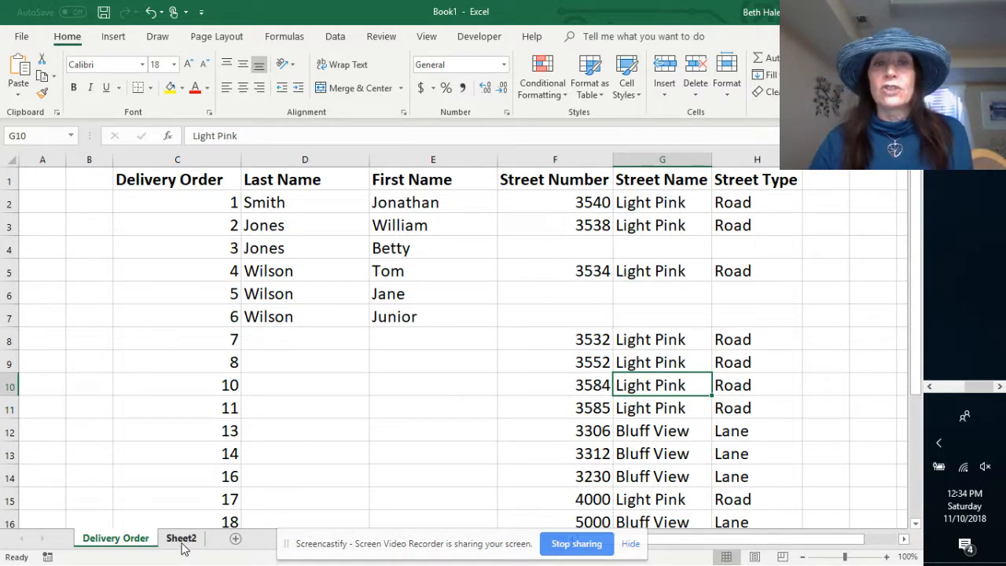
# Step: Copy the entire Delivery Order sheet and paste it into the blank Sheet2
pyautogui.click(8, 159)
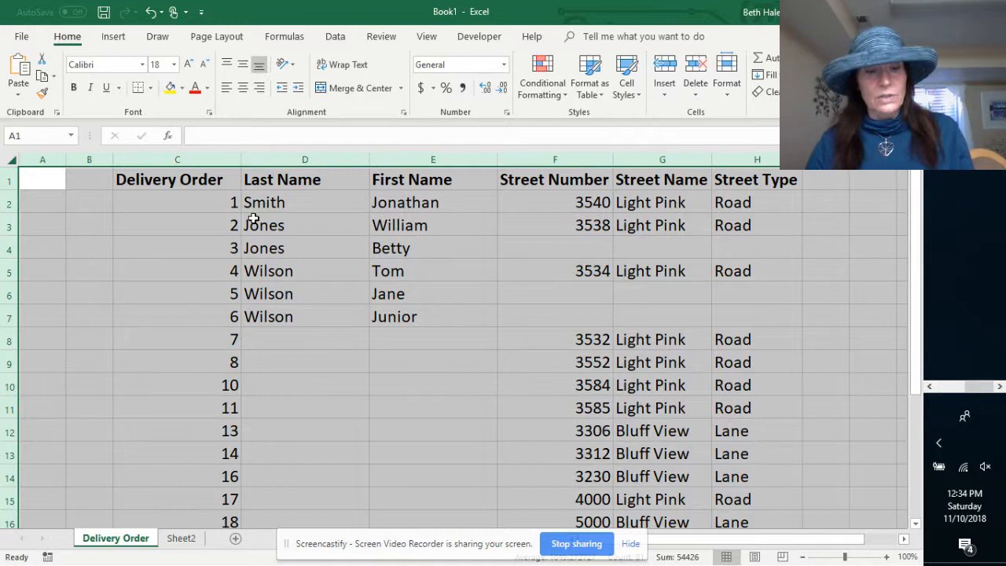
pyautogui.hotkey('ctrl', 'c')
pyautogui.click(181, 538)
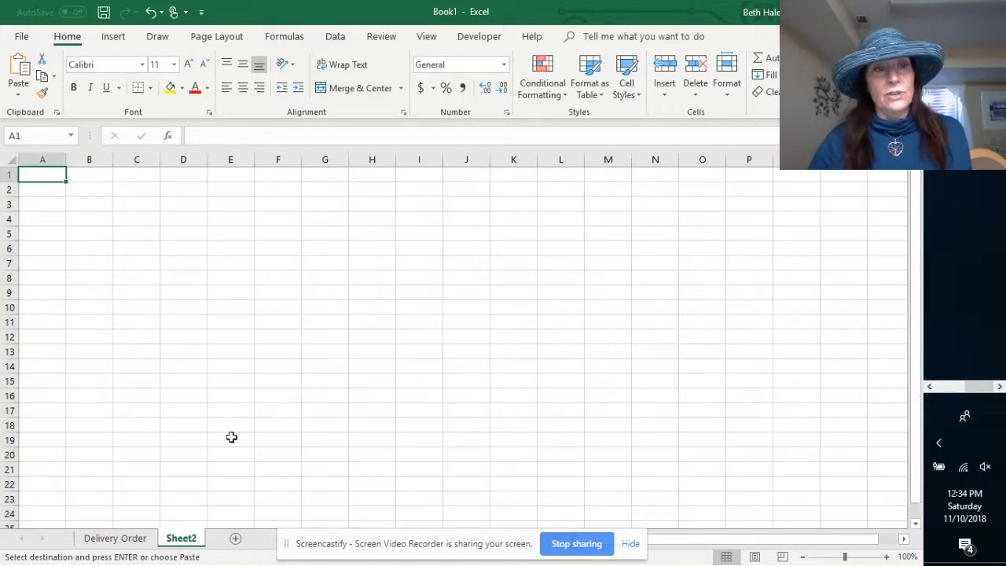
pyautogui.hotkey('ctrl', 'v')
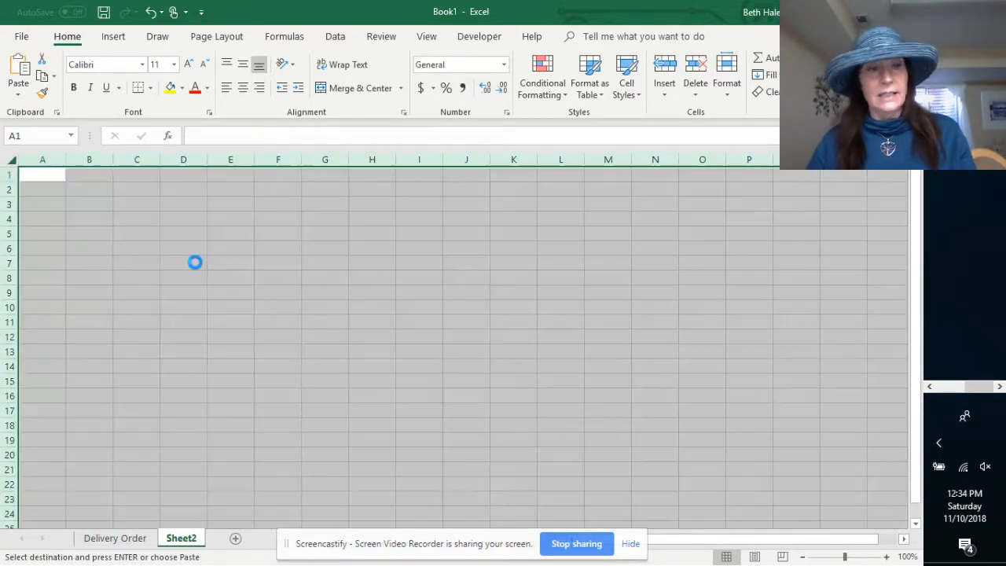
pyautogui.rightClick(192, 539)
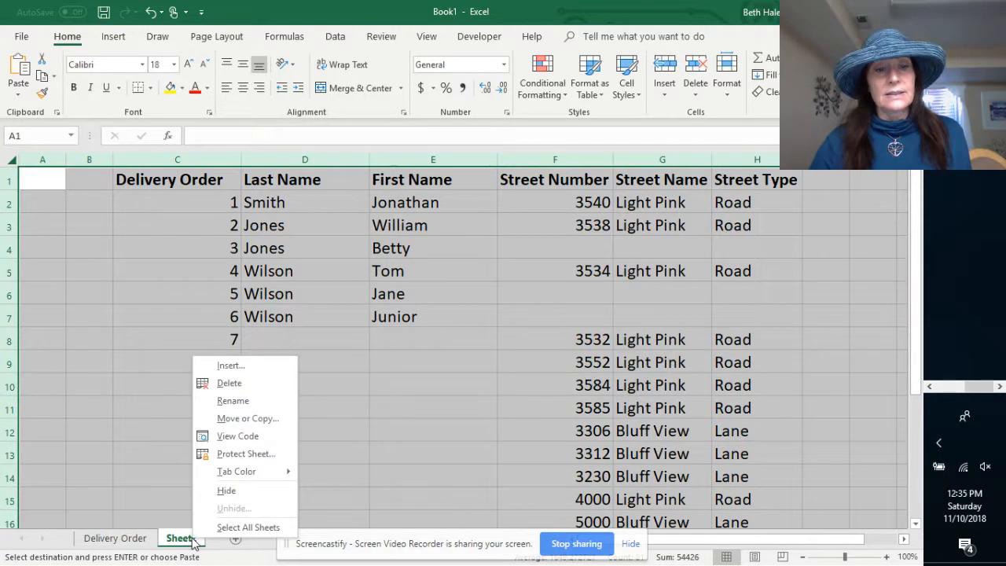
# Step: Rename Sheet2 to 'Street Order'
pyautogui.click(258, 403)
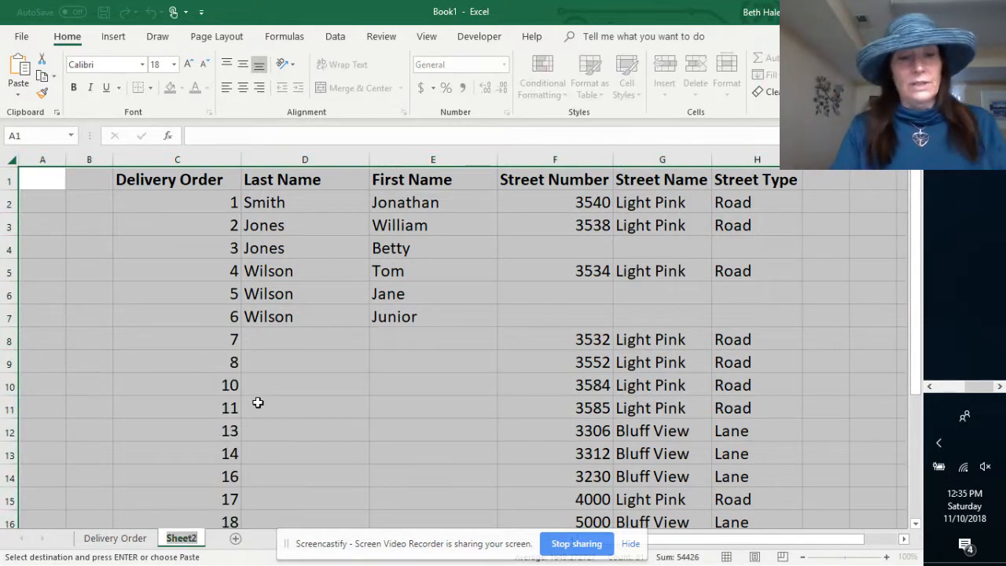
pyautogui.write('Street')
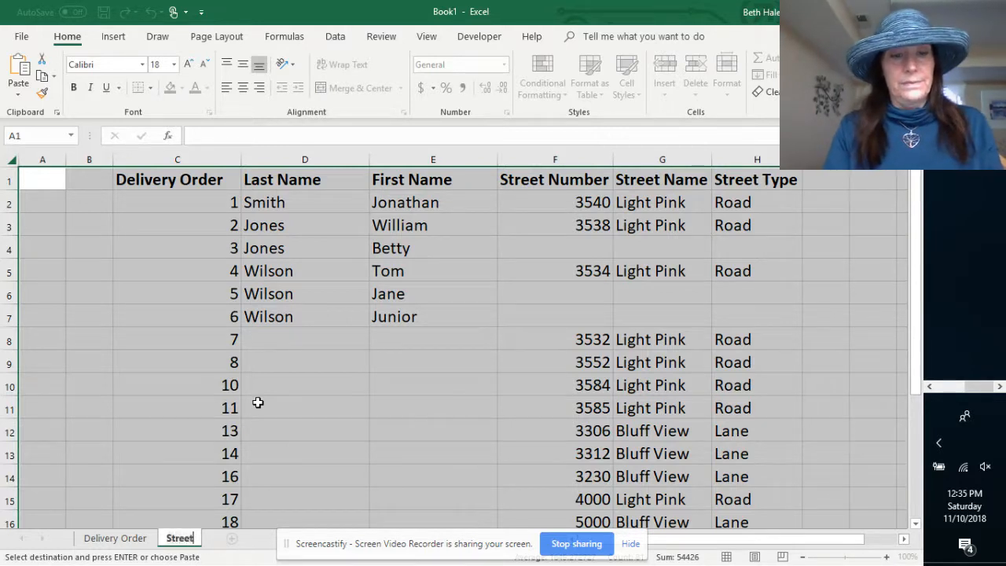
pyautogui.write(' Order')
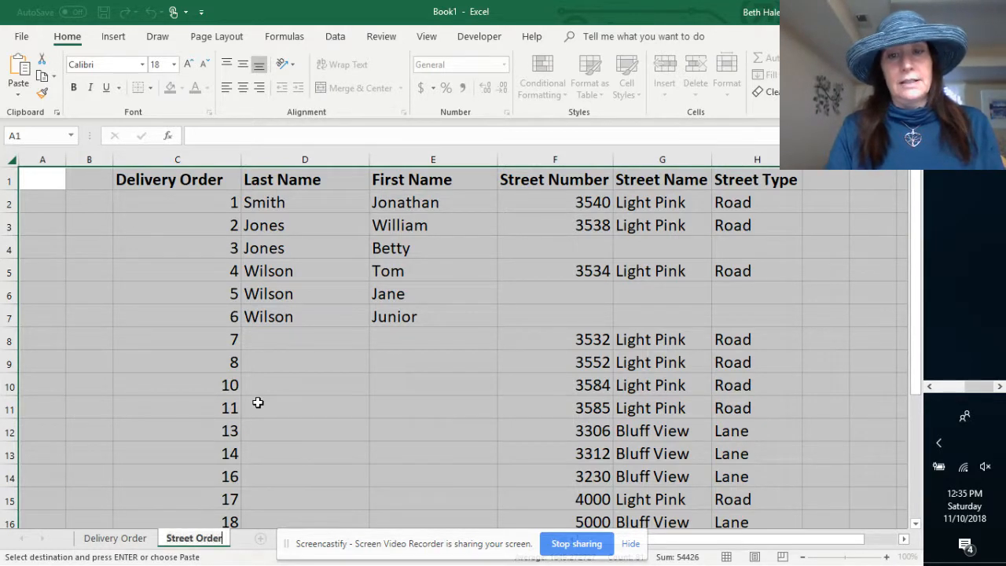
pyautogui.press('Return')
# Step: Copy the 3538 Light Pink Road address from F3:H3
pyautogui.scroll(-3, 254, 283)
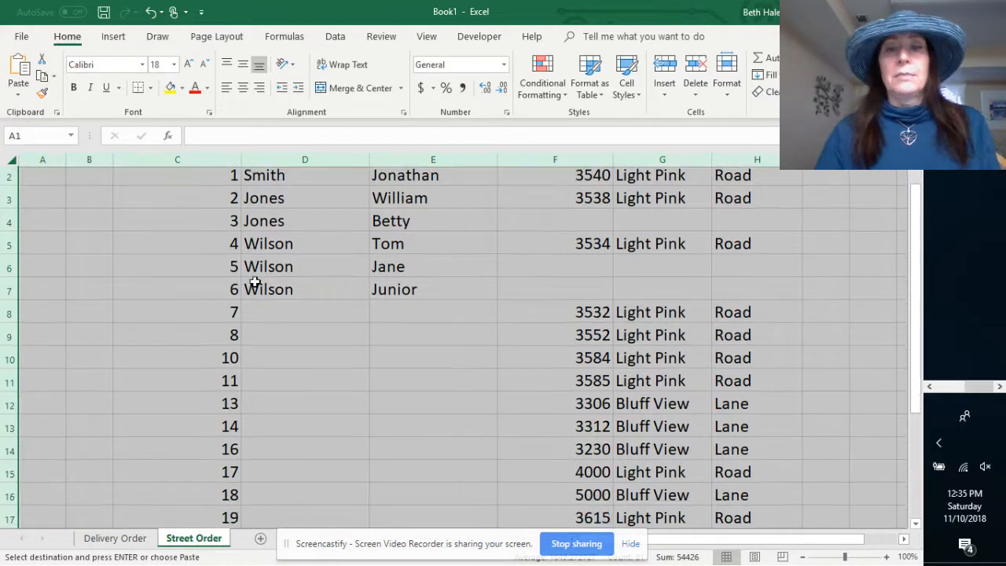
pyautogui.scroll(3, 254, 275)
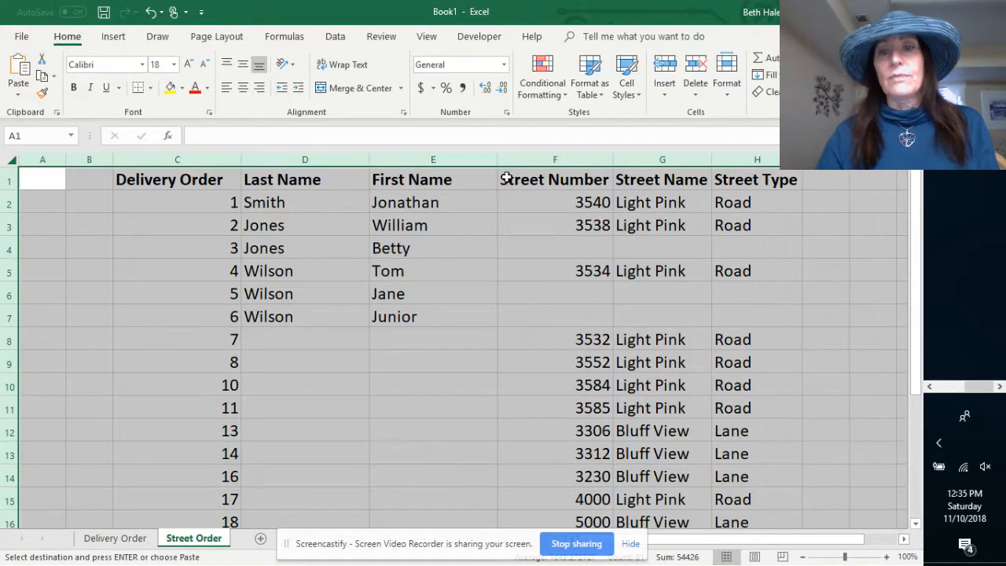
pyautogui.moveTo(592, 226); pyautogui.dragTo(739, 227)
pyautogui.hotkey('ctrl', 'c')
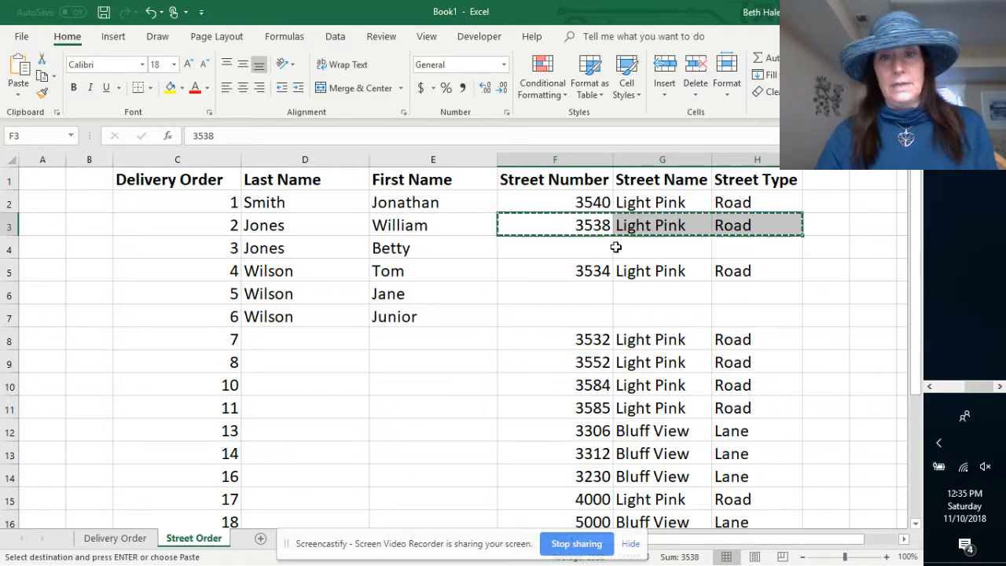
# Step: Paste the 3538 Light Pink Road address into the empty row 4 address cells
pyautogui.click(597, 248)
pyautogui.hotkey('ctrl', 'v')
pyautogui.keyDown('ctrl'); pyautogui.scroll(-3, 597, 248); pyautogui.keyUp('ctrl')
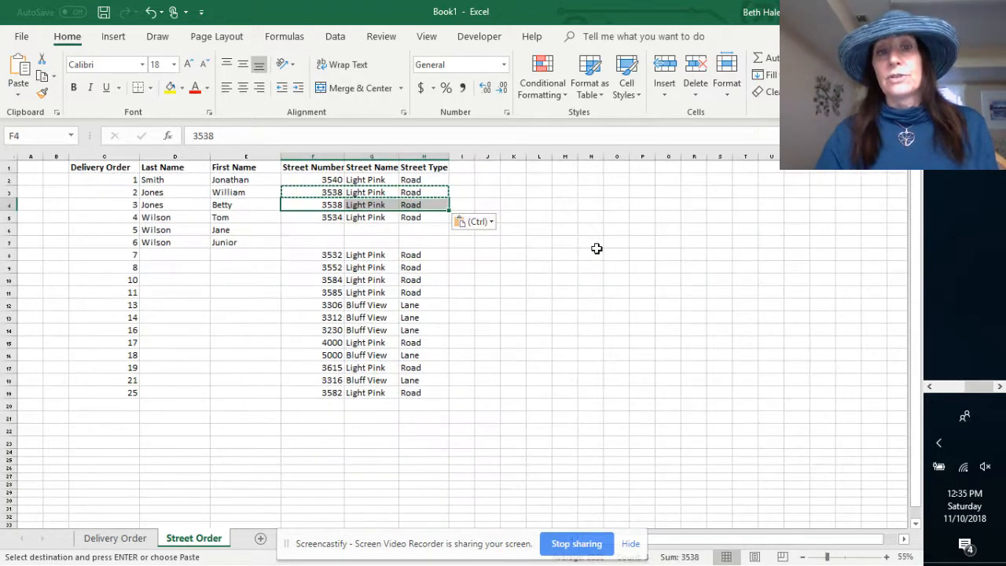
pyautogui.click(468, 253)
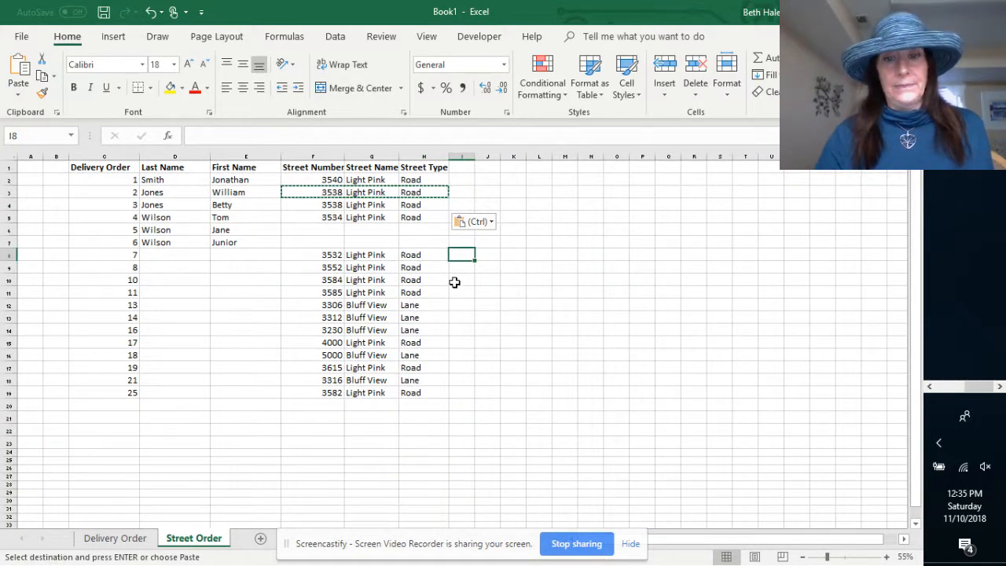
pyautogui.click(622, 240)
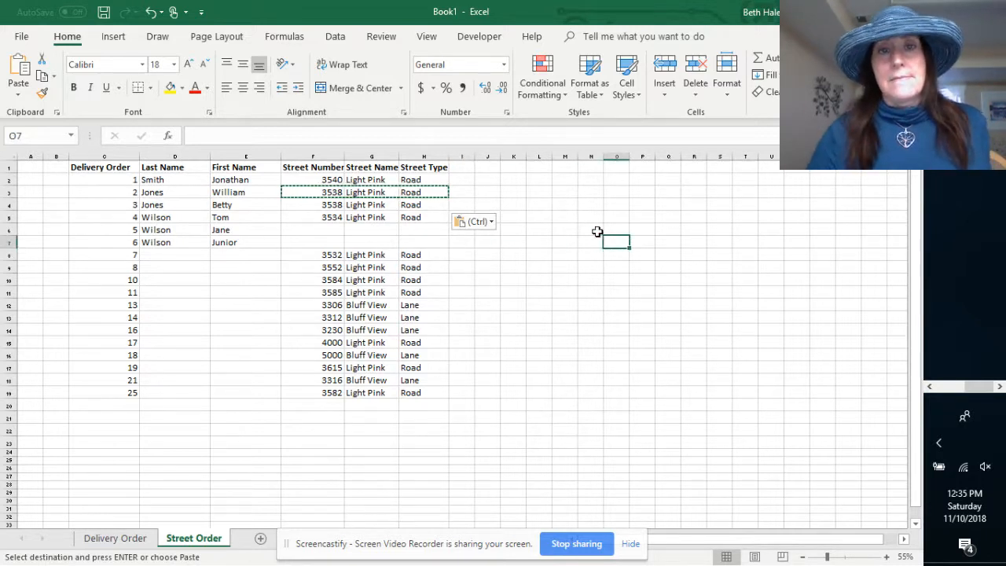
# Step: Fill the empty rows 6 and 7 with the 3534 Light Pink Road address from row 5
pyautogui.moveTo(328, 218); pyautogui.dragTo(412, 221)
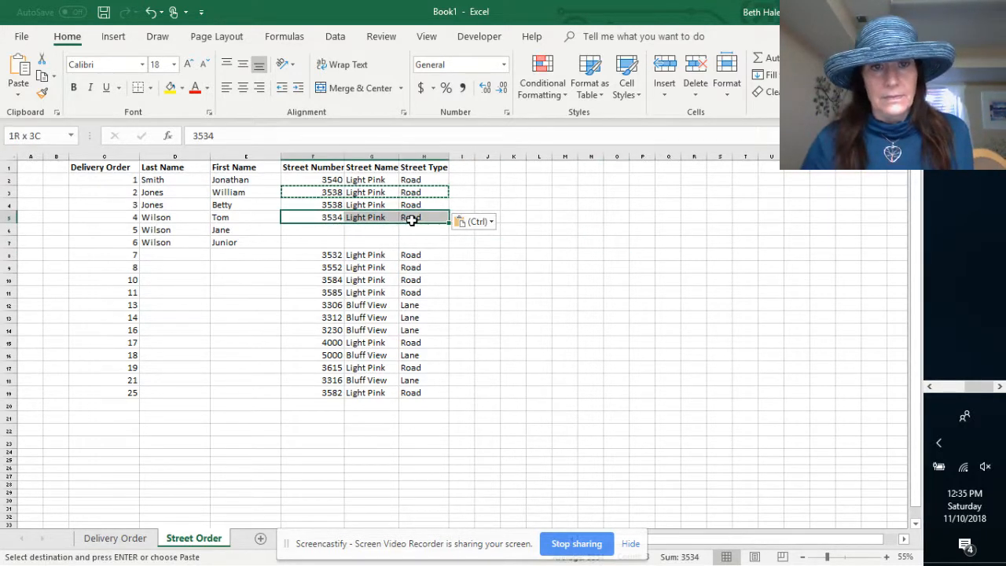
pyautogui.hotkey('ctrl', 'c')
pyautogui.moveTo(318, 229)
pyautogui.mouseDown()
pyautogui.moveTo(319, 250)
pyautogui.moveTo(335, 231)
pyautogui.mouseUp()
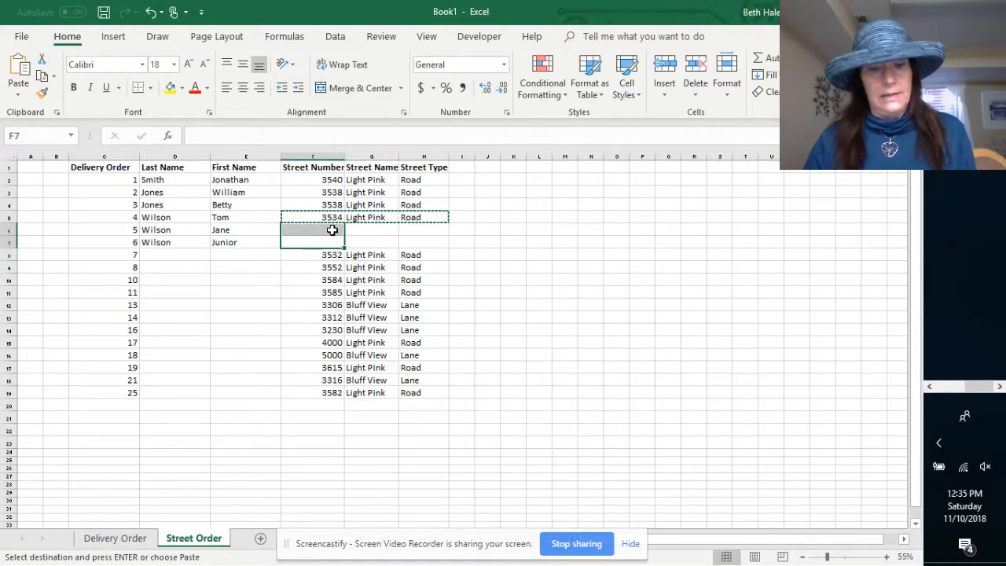
pyautogui.hotkey('ctrl', 'v')
pyautogui.click(512, 255)
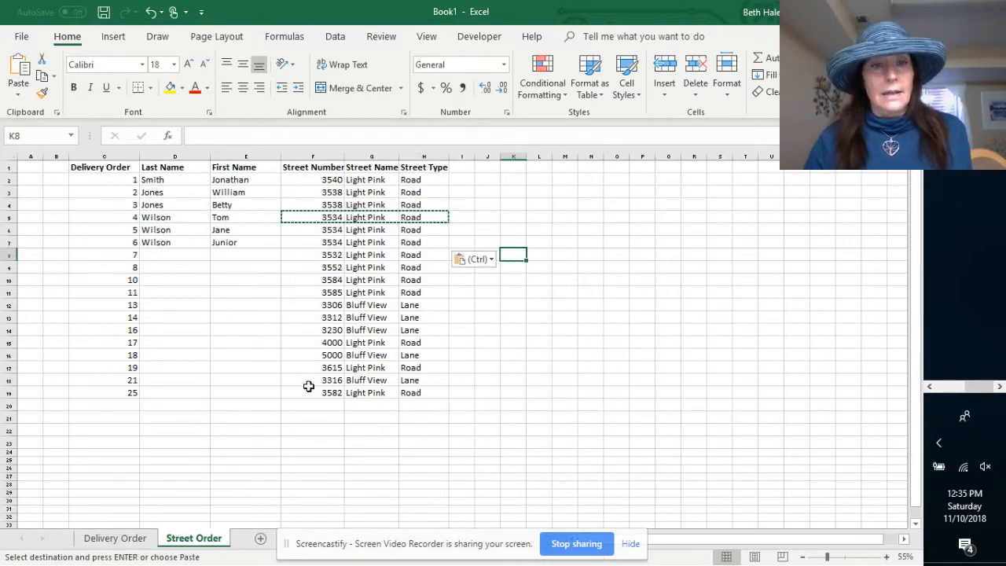
pyautogui.click(303, 346)
pyautogui.hotkey('alt', 'd')
# Step: Sort the Street Order table by Street Name, then by Street Number as a second level
pyautogui.press('s')
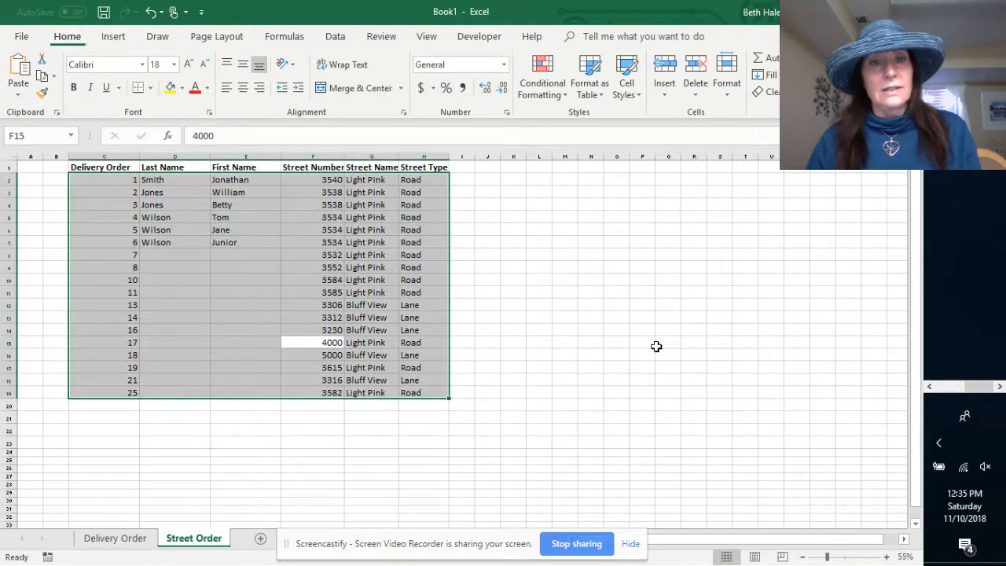
pyautogui.click(600, 285)
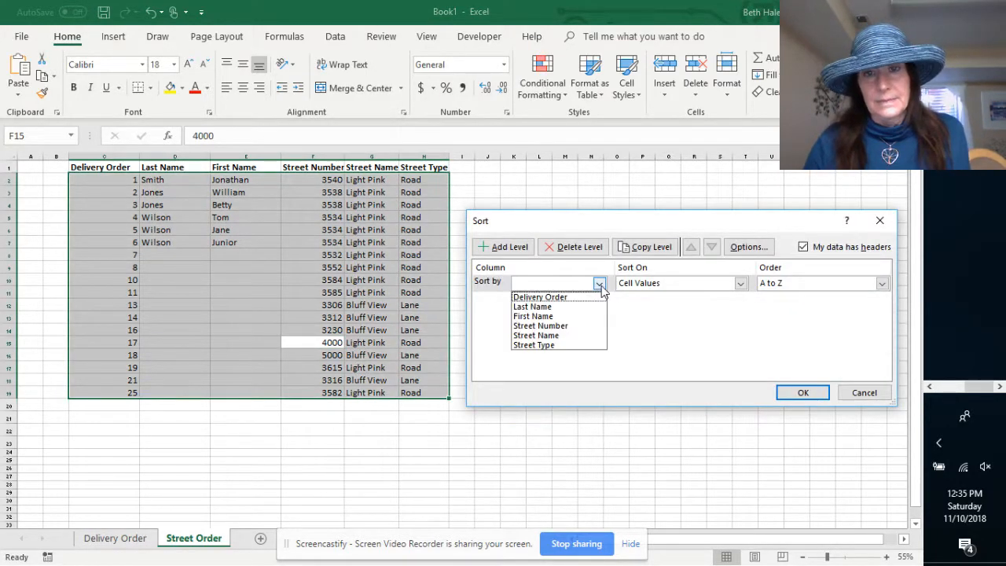
pyautogui.click(573, 336)
pyautogui.click(512, 253)
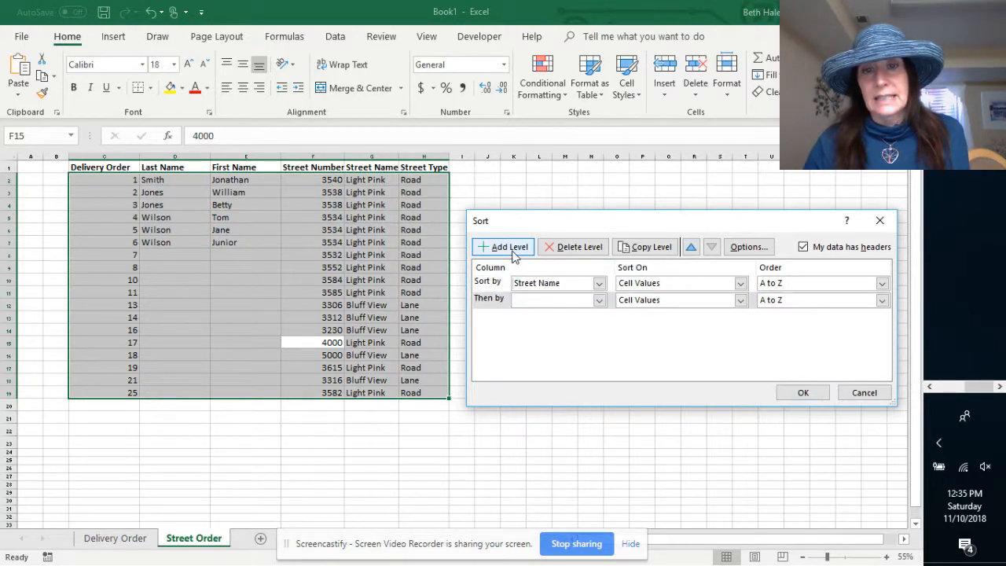
pyautogui.click(599, 300)
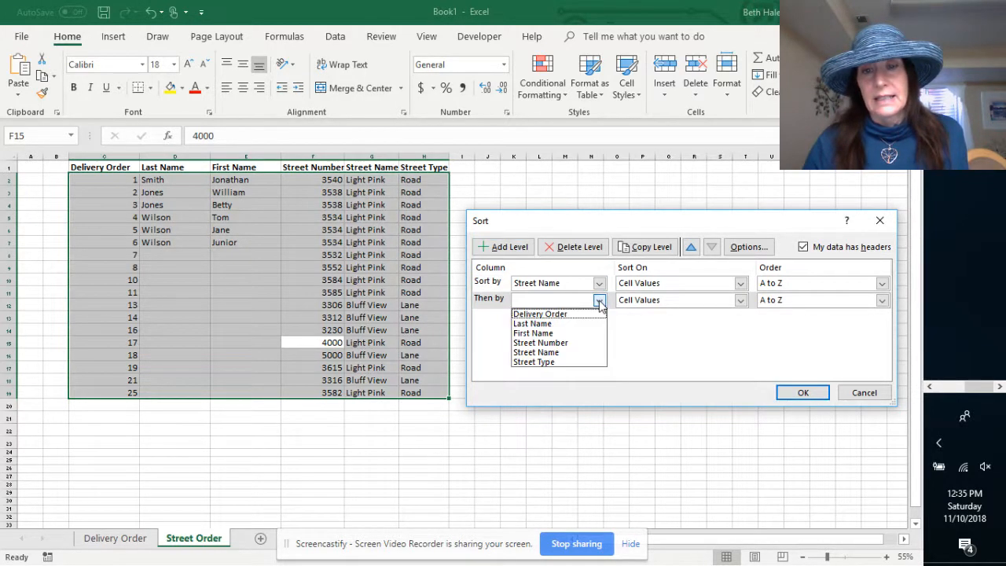
pyautogui.click(565, 343)
pyautogui.click(799, 393)
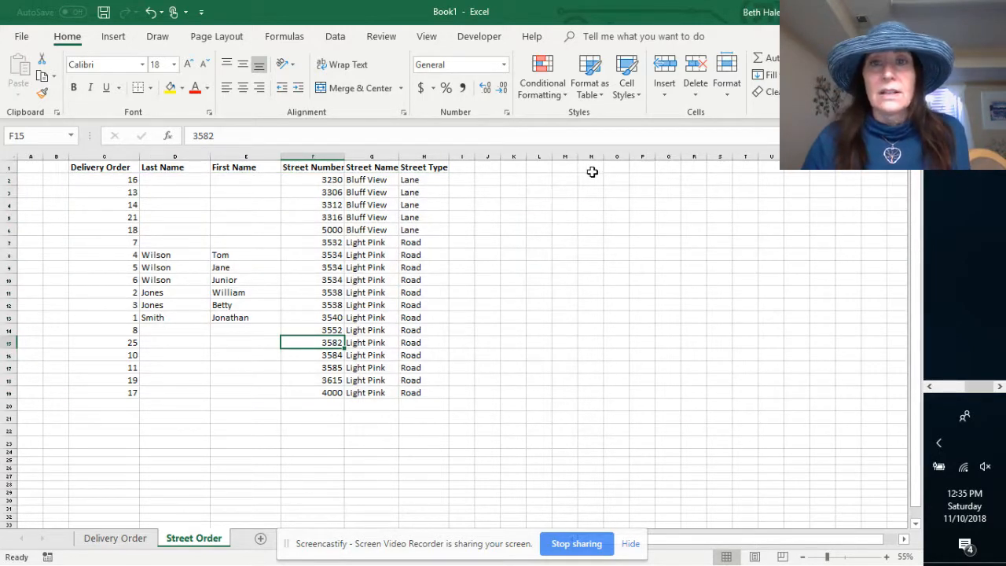
# Step: Set the sheet zoom to 100%
pyautogui.click(427, 37)
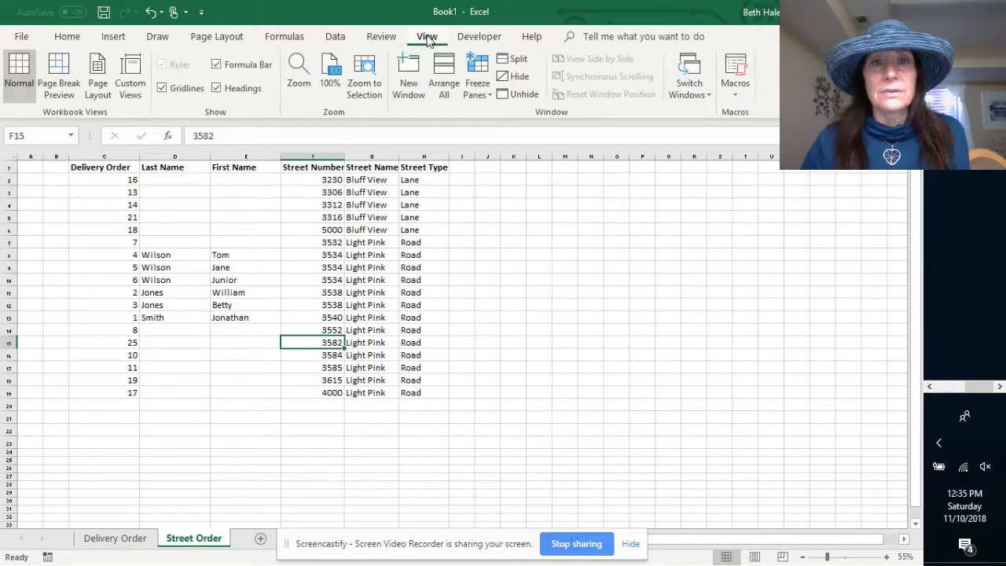
pyautogui.click(300, 79)
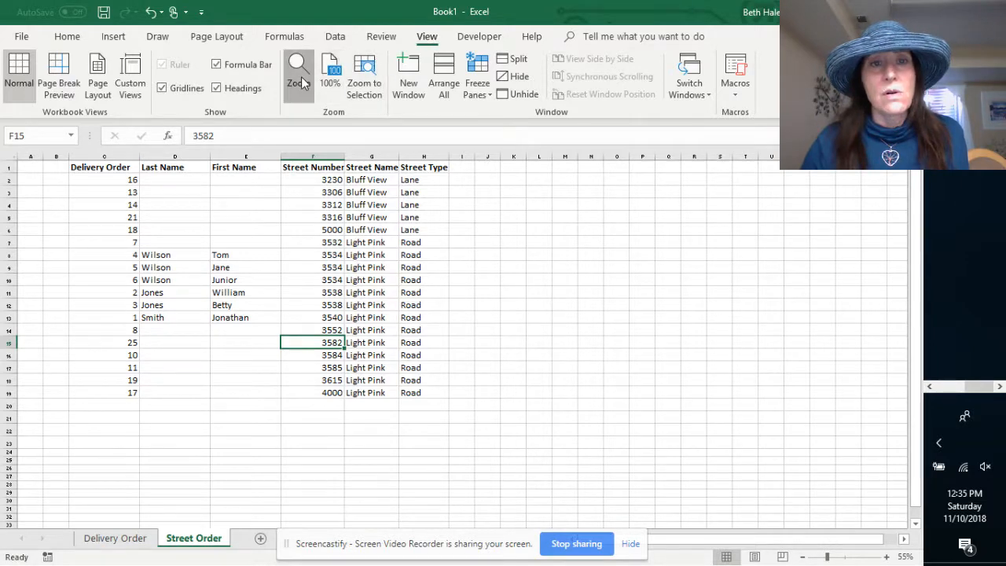
pyautogui.click(637, 277)
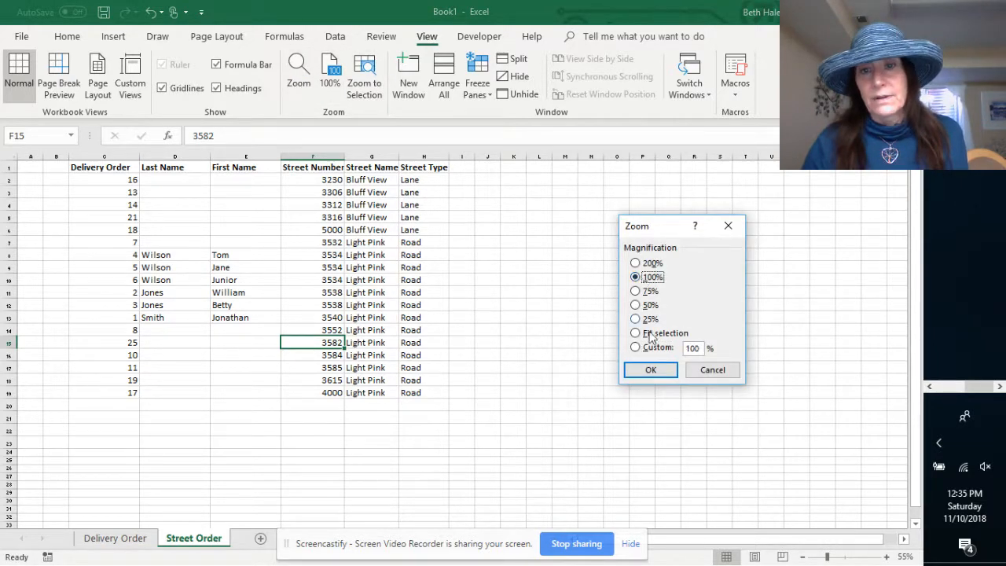
pyautogui.click(652, 370)
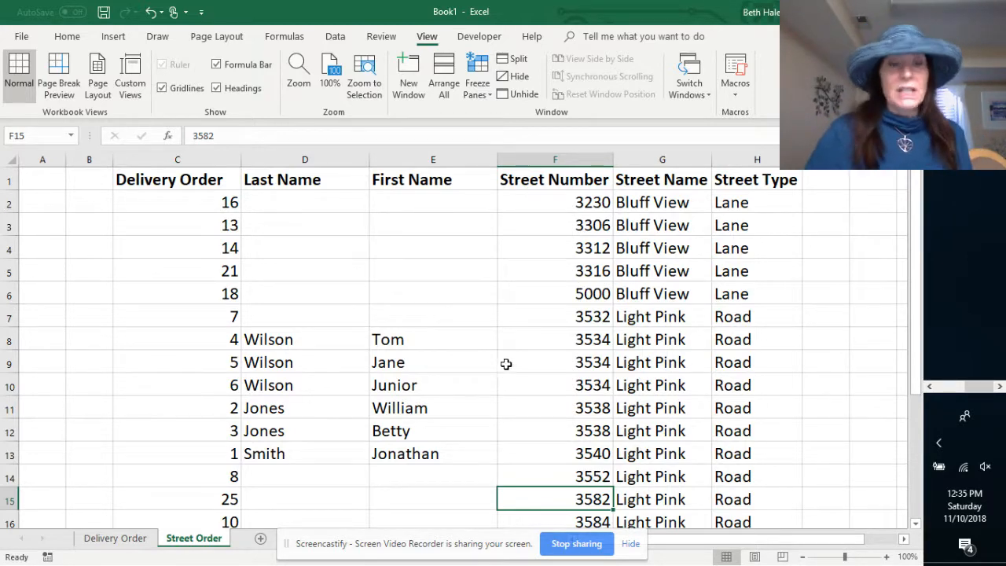
# Step: Go to the Delivery Order sheet and select the delivery table C1:H19
pyautogui.scroll(-1, 505, 364)
pyautogui.scroll(1, 503, 364)
pyautogui.click(148, 538)
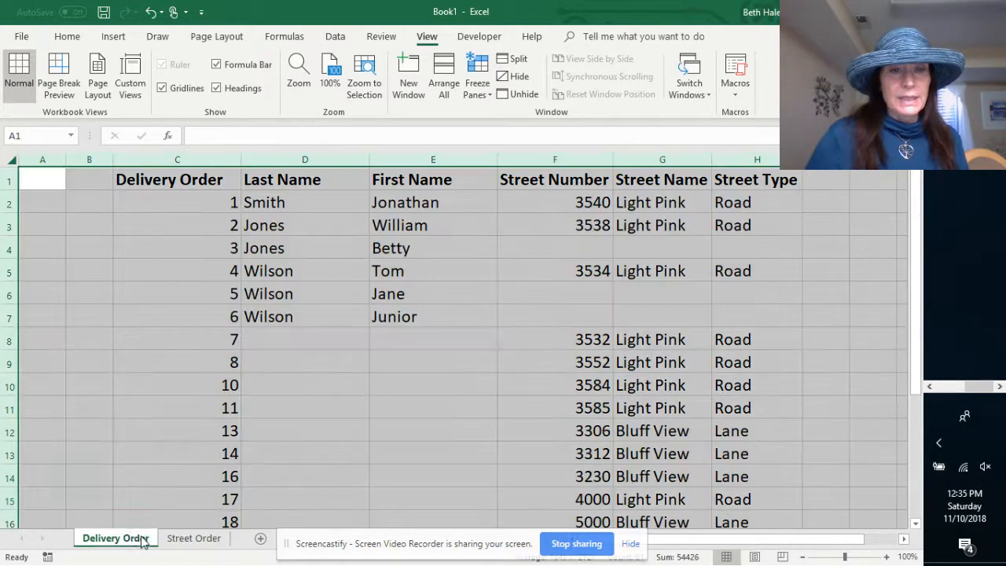
pyautogui.scroll(-4, 263, 440)
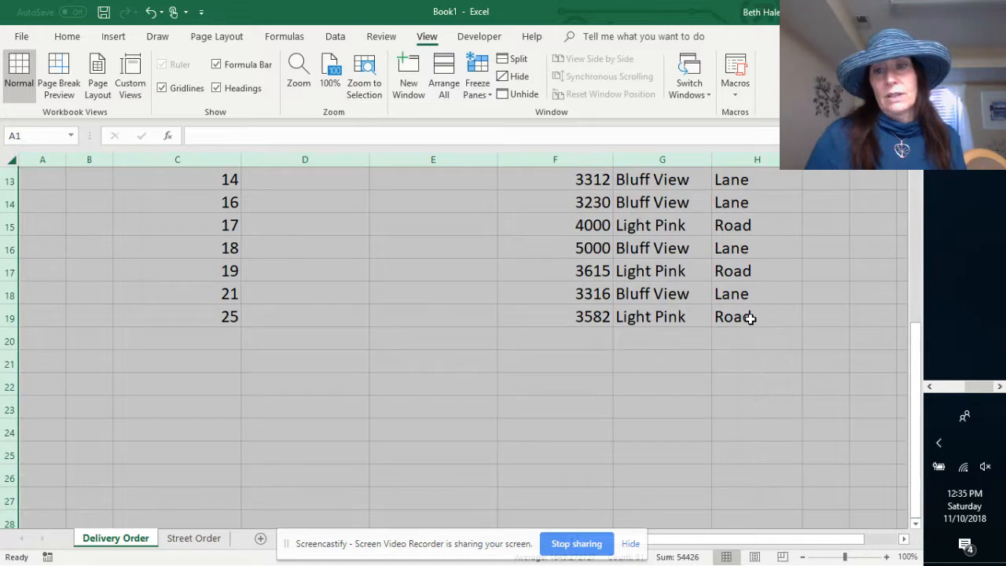
pyautogui.moveTo(750, 314); pyautogui.dragTo(229, 143)
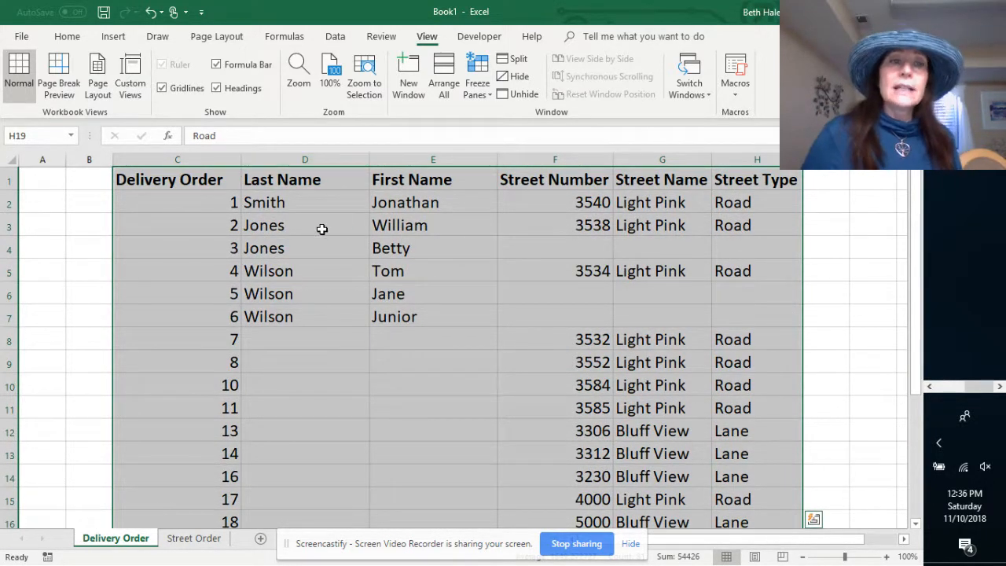
# Step: Clear the old print area and set the selected C1:H19 table as the print area
pyautogui.click(219, 36)
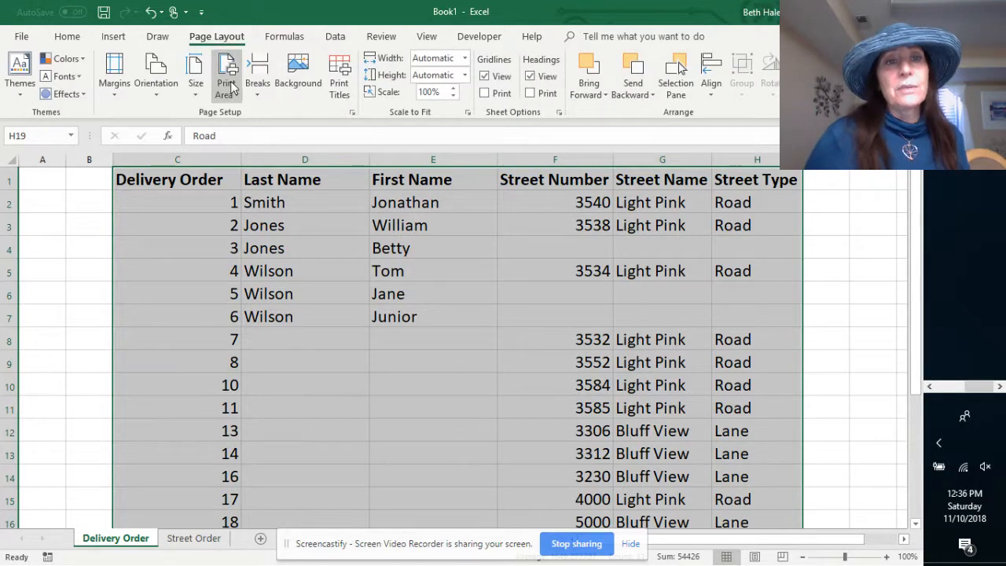
pyautogui.click(228, 86)
pyautogui.click(251, 133)
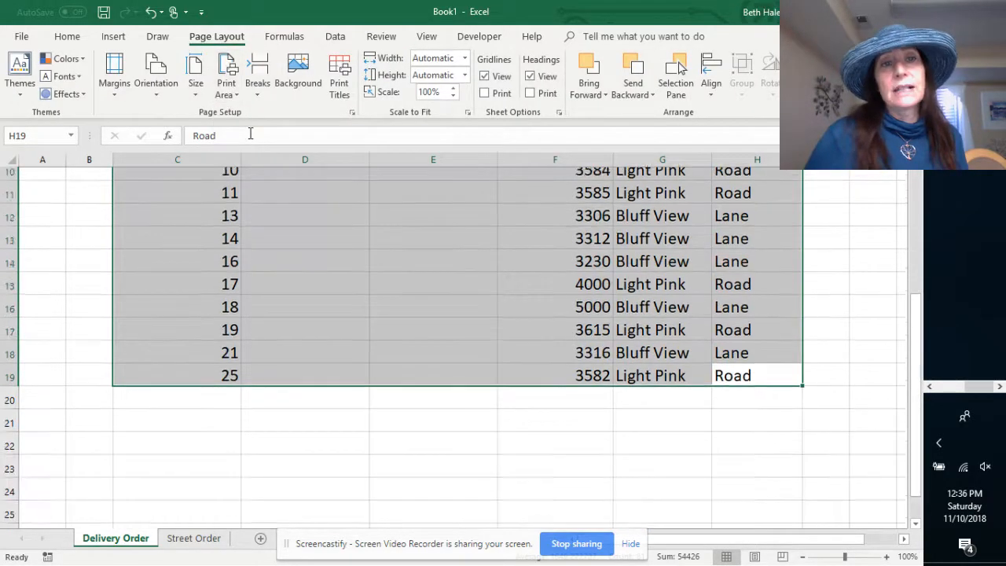
pyautogui.click(231, 82)
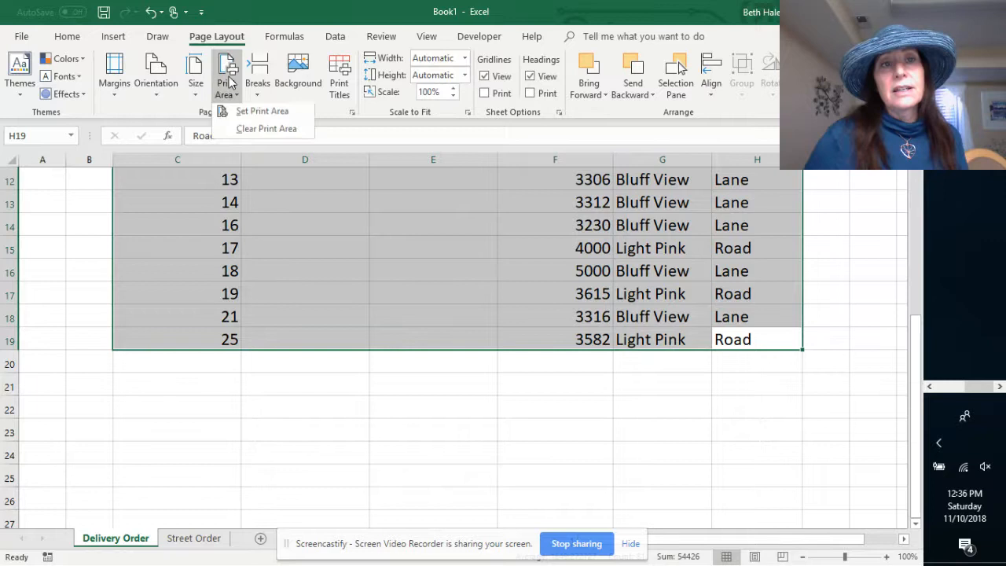
pyautogui.click(262, 111)
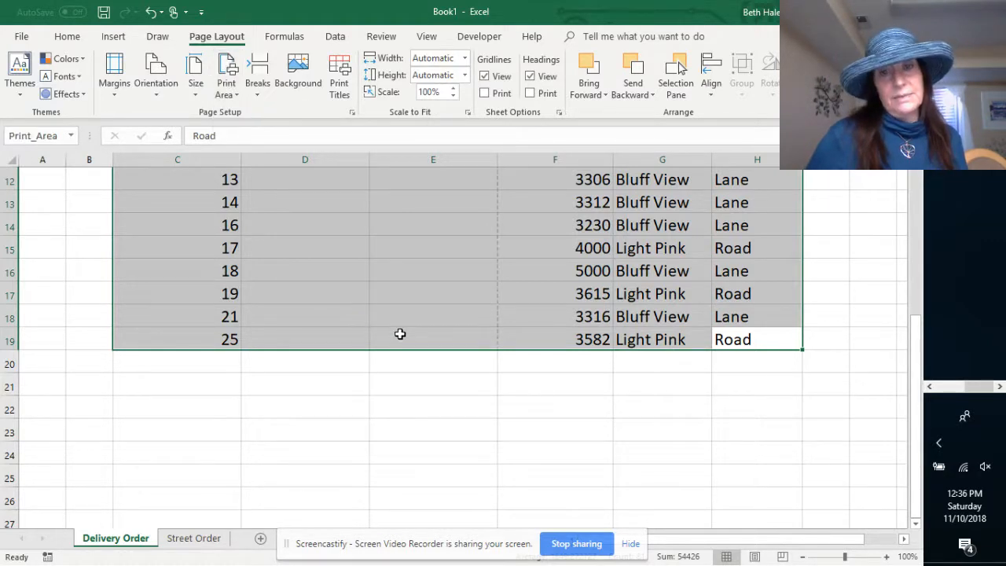
pyautogui.scroll(4, 398, 332)
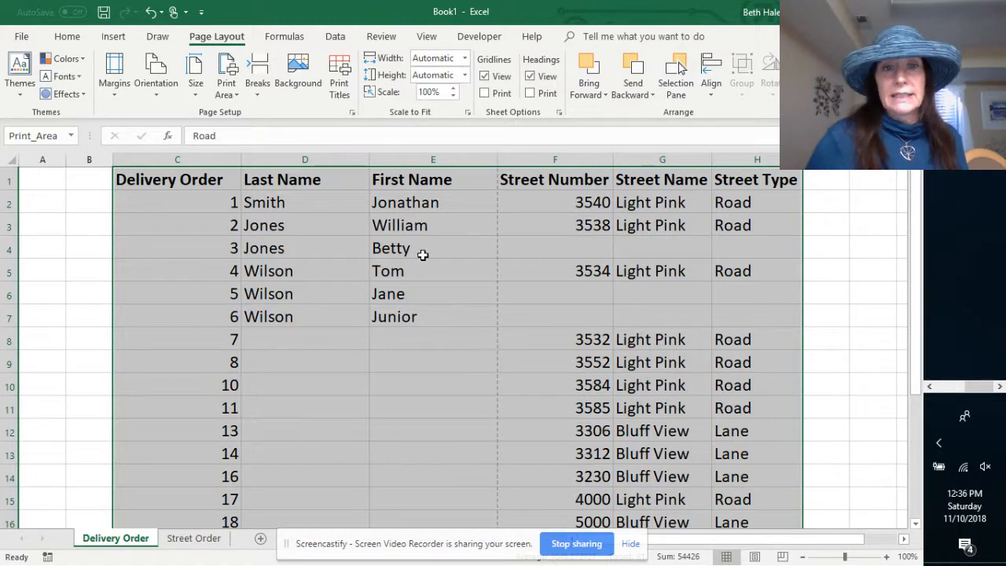
# Step: Turn on gridline printing for the Delivery Order sheet in Page Setup
pyautogui.click(352, 112)
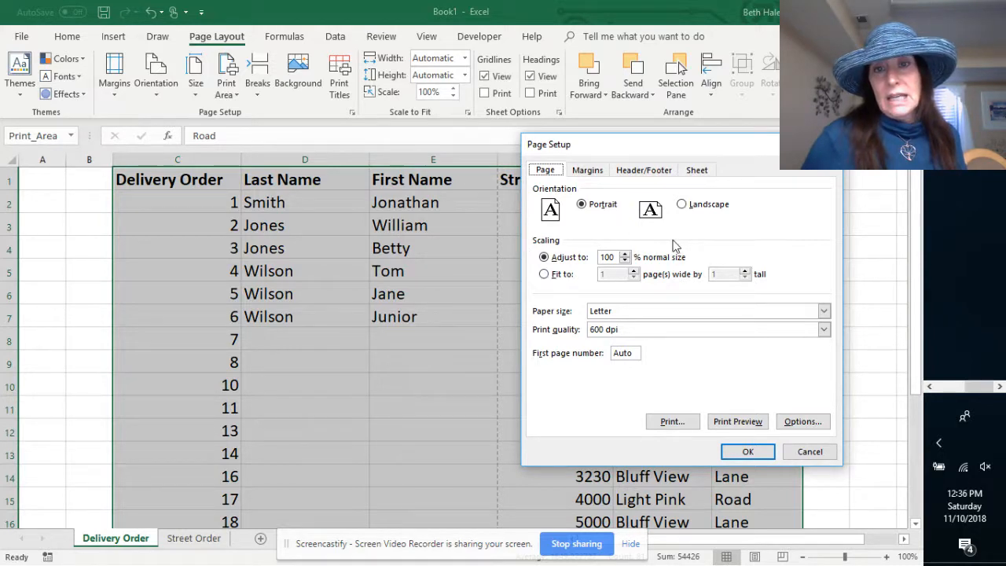
pyautogui.click(697, 172)
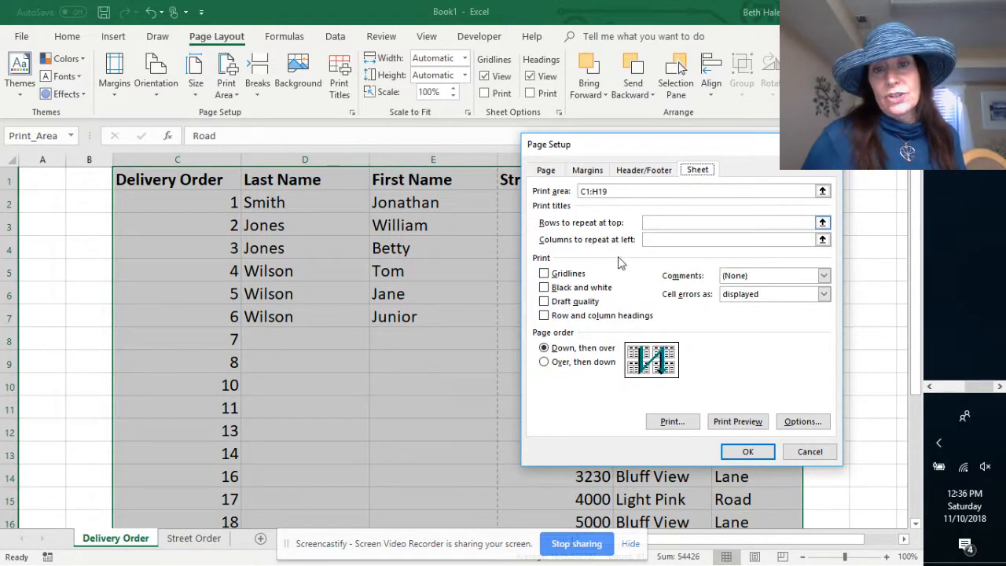
pyautogui.click(551, 274)
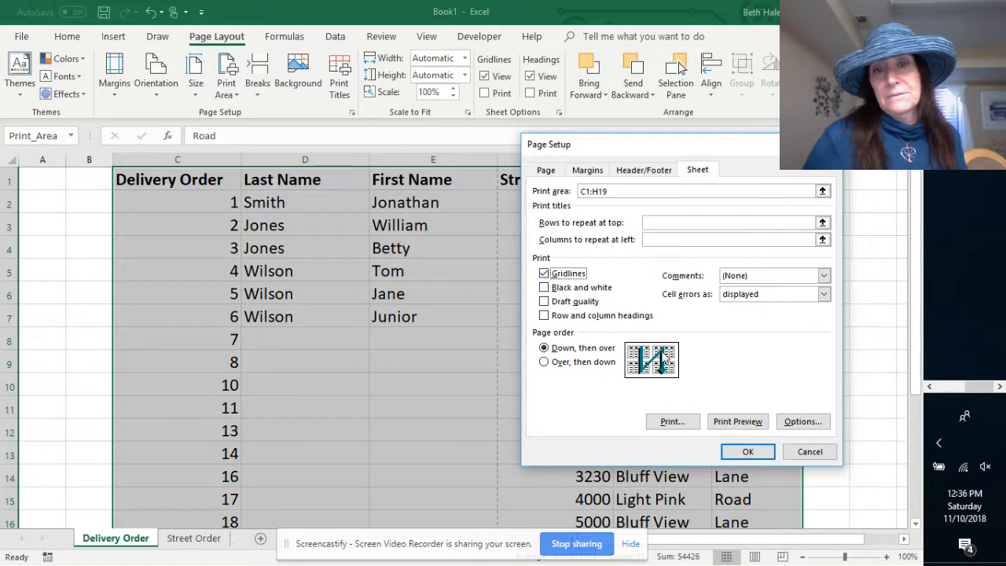
pyautogui.click(748, 452)
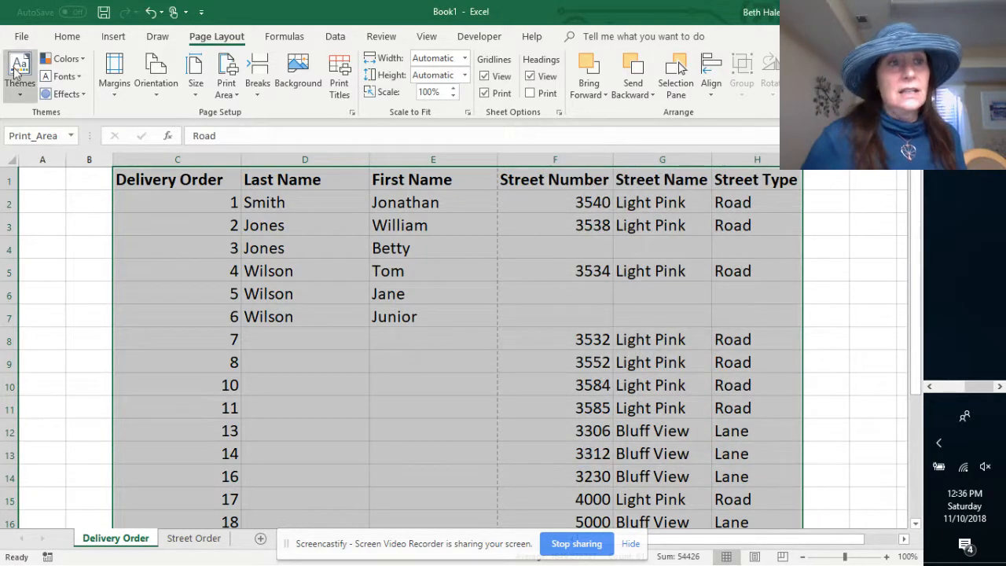
pyautogui.click(24, 38)
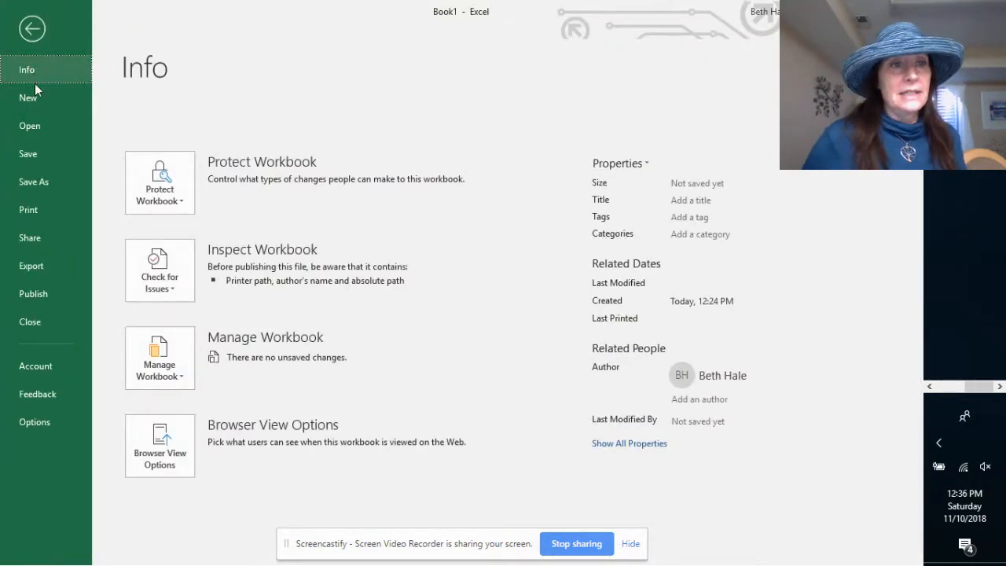
# Step: Preview the gridlined printout, then return to the worksheet
pyautogui.click(34, 213)
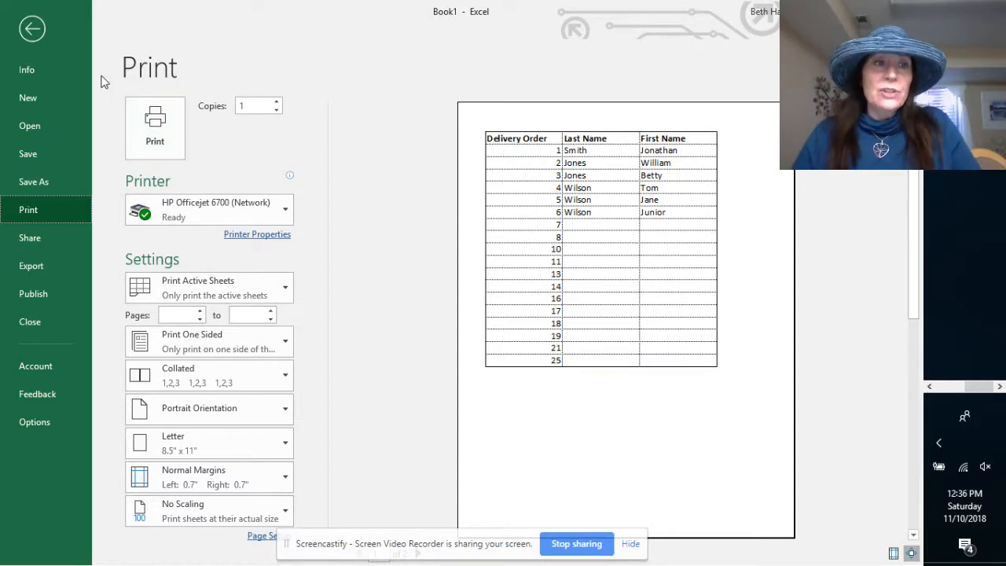
pyautogui.click(33, 32)
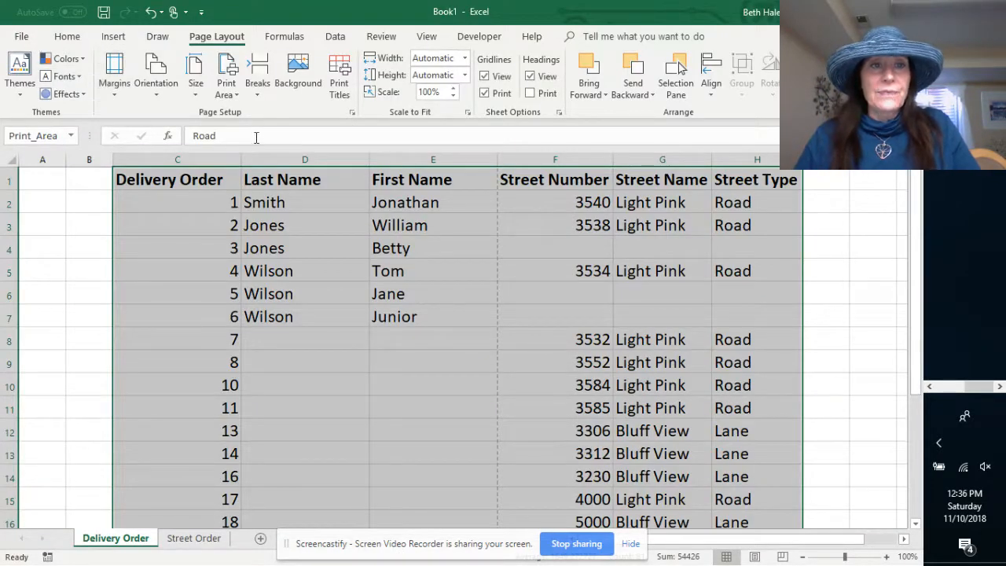
# Step: Scale the Delivery Order printout to fit 1 page wide by 1 page tall
pyautogui.click(353, 112)
pyautogui.click(548, 275)
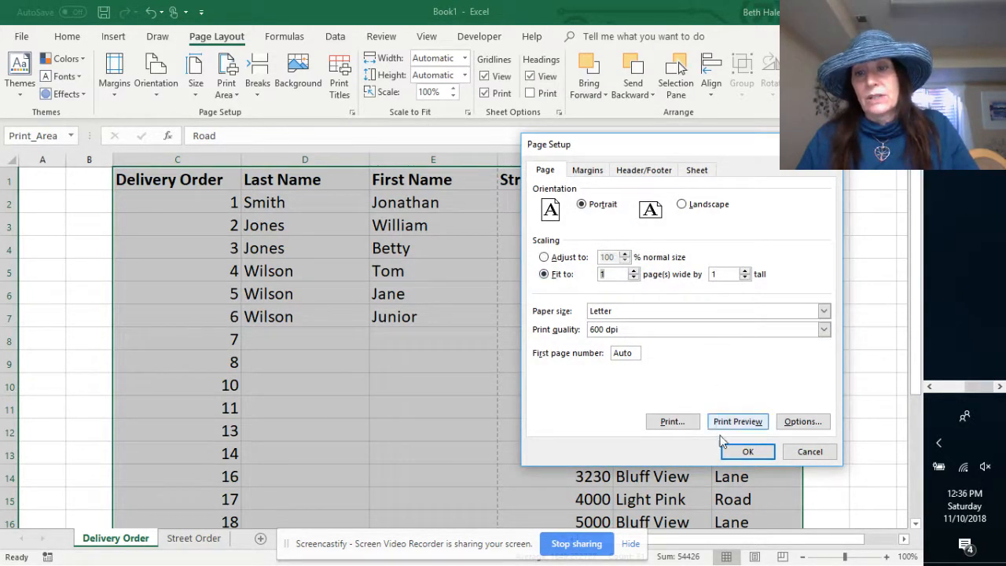
pyautogui.click(749, 453)
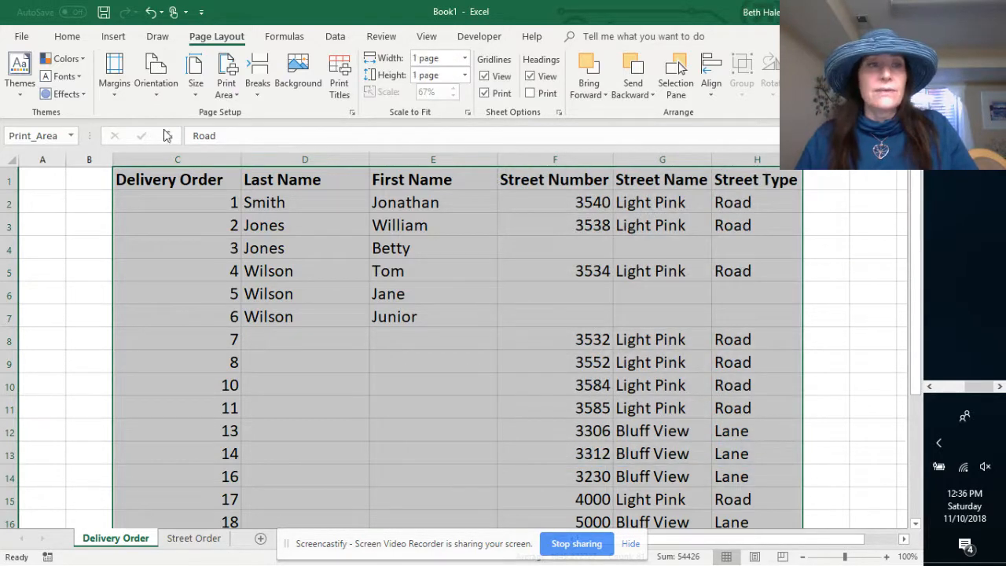
pyautogui.click(22, 38)
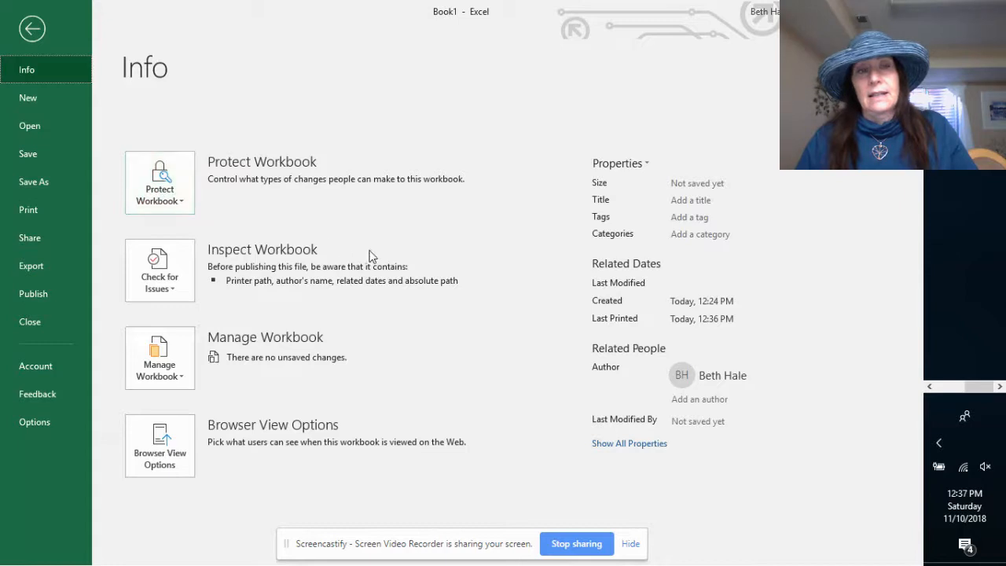
# Step: Confirm the whole table previews on one page, then switch windows with Alt+Tab
pyautogui.click(41, 215)
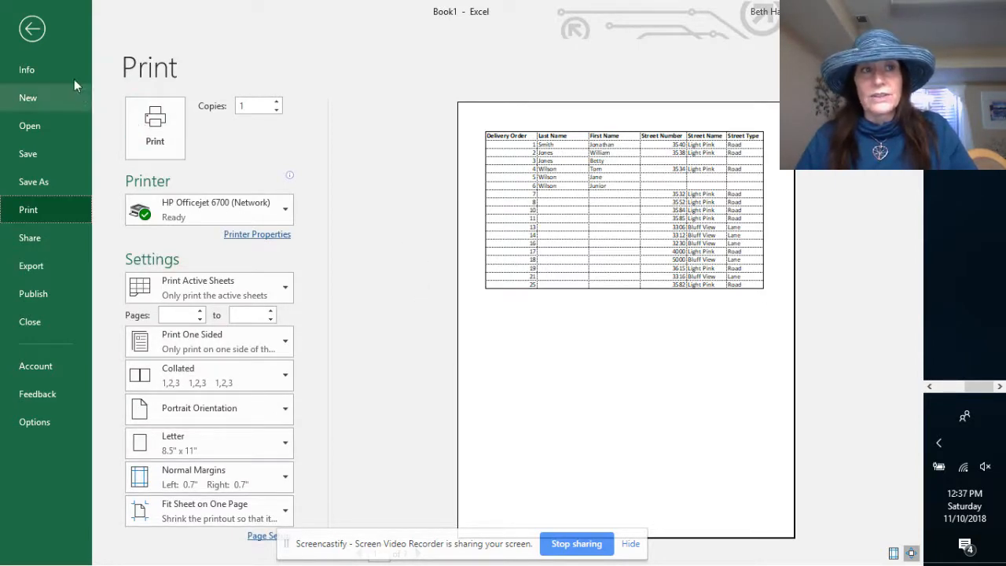
pyautogui.click(32, 28)
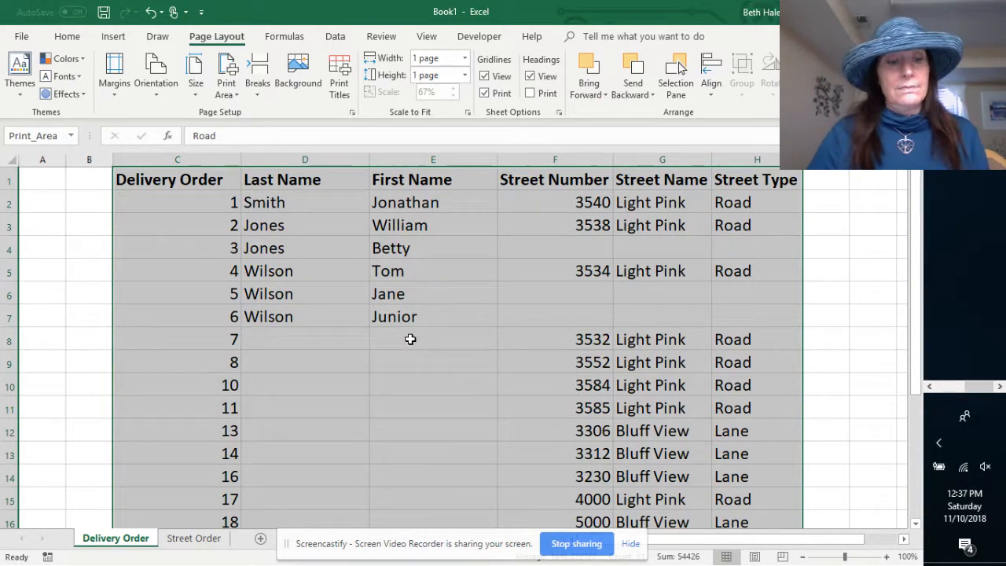
pyautogui.hotkey('alt', 'Tab')
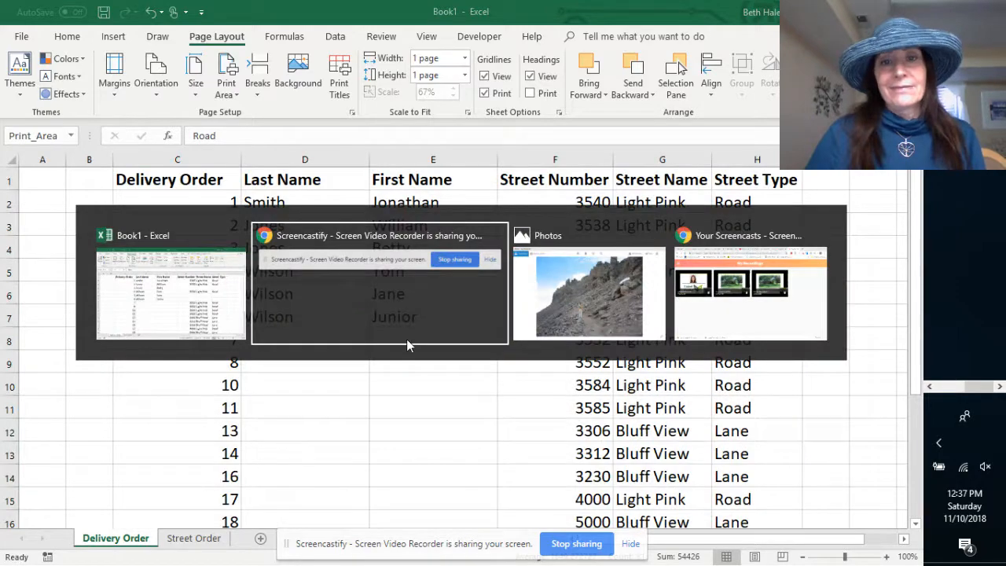